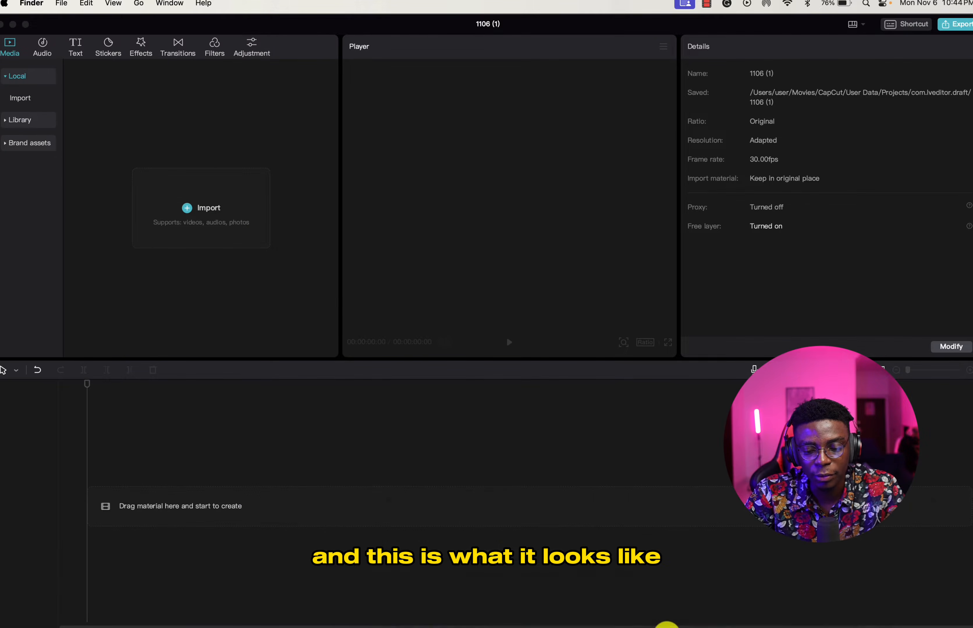
drag(667, 627, 695, 473)
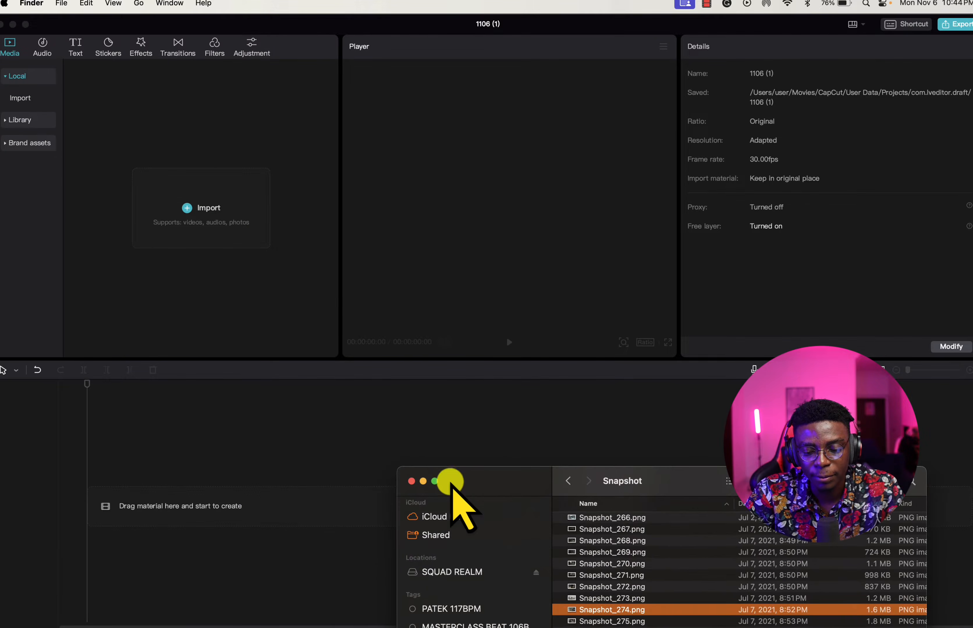
click(424, 482)
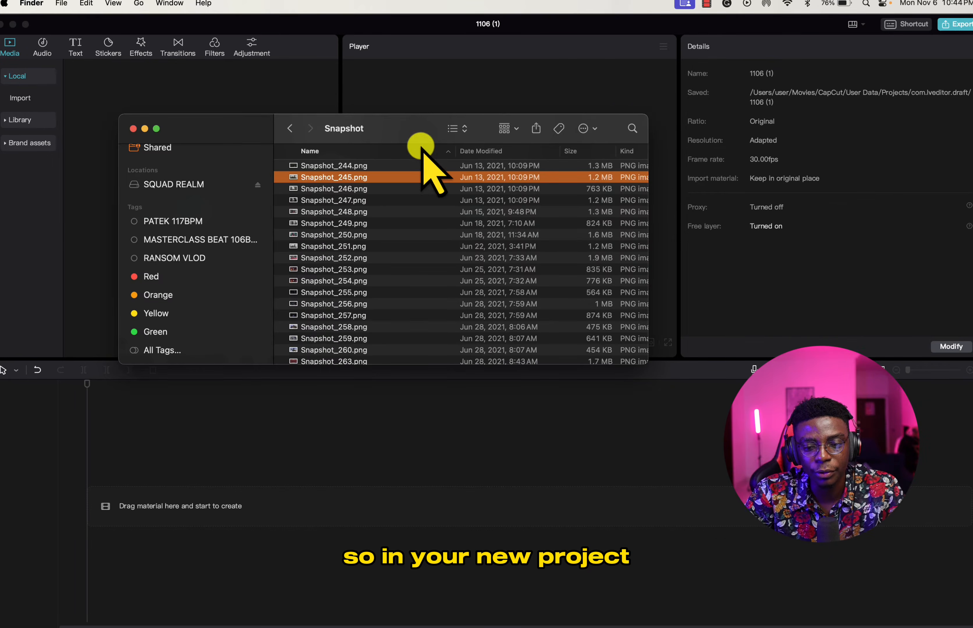
click(399, 94)
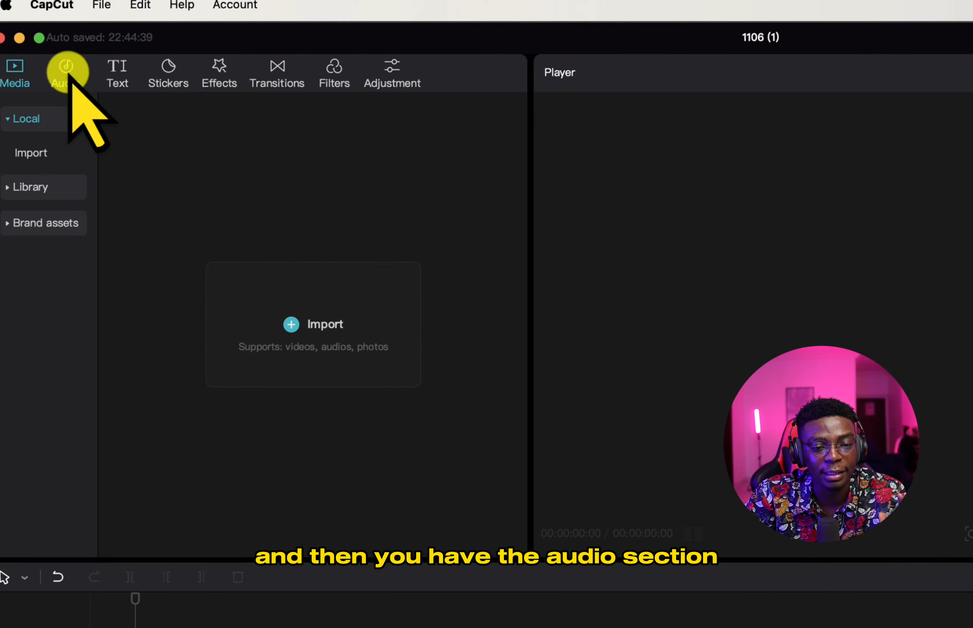
Browse the music library and look at the options for adding text
click(62, 82)
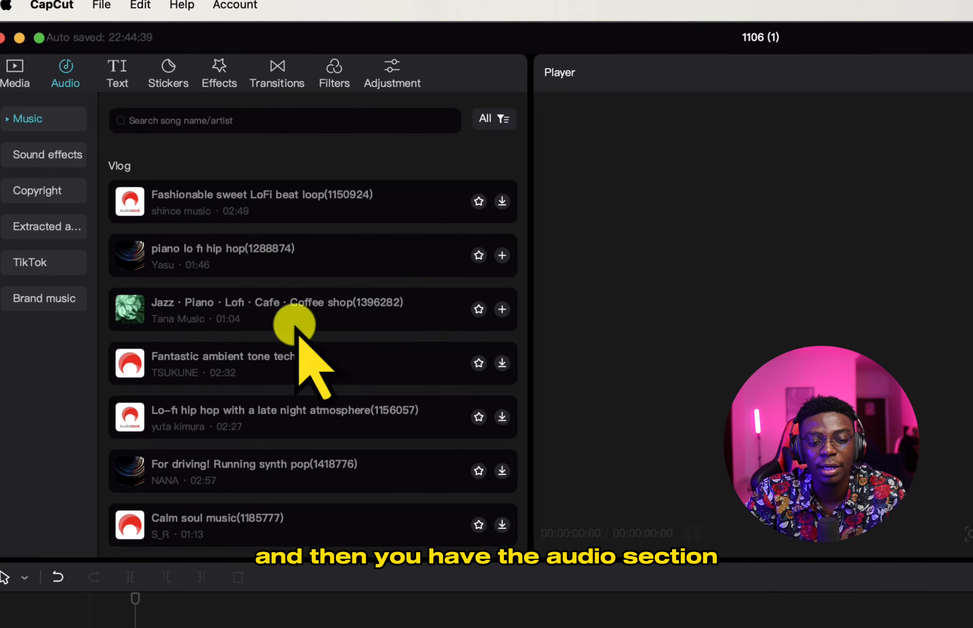
scroll(229, 470, down, 5)
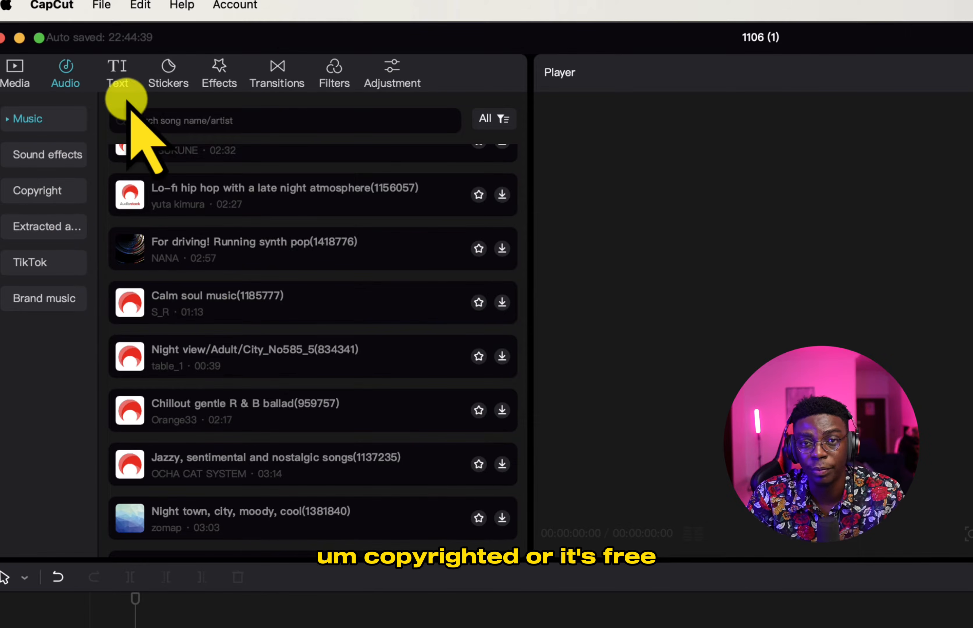
click(118, 81)
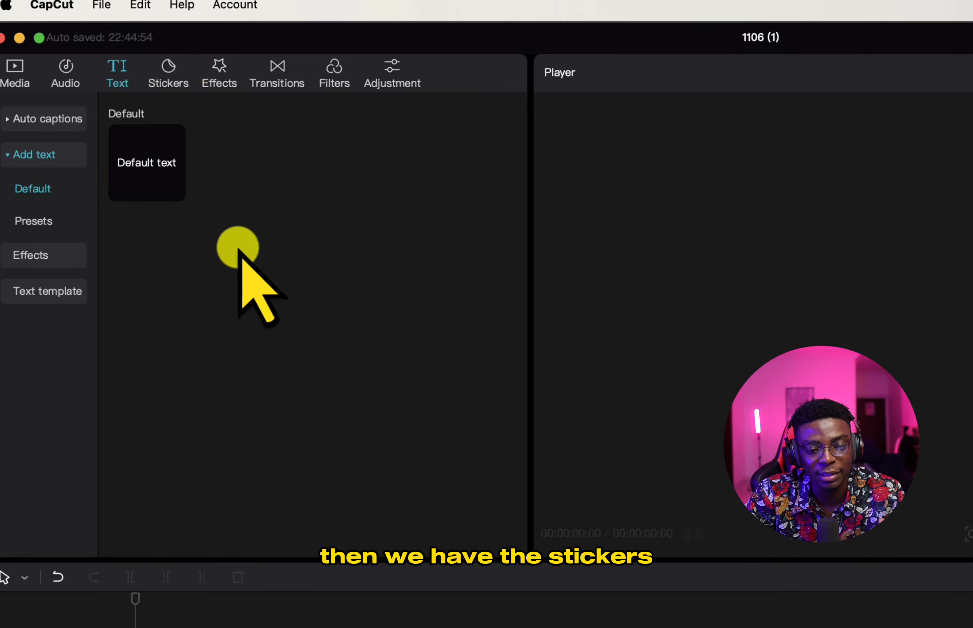
Browse the stickers library, starting from the Trending stickers
click(168, 74)
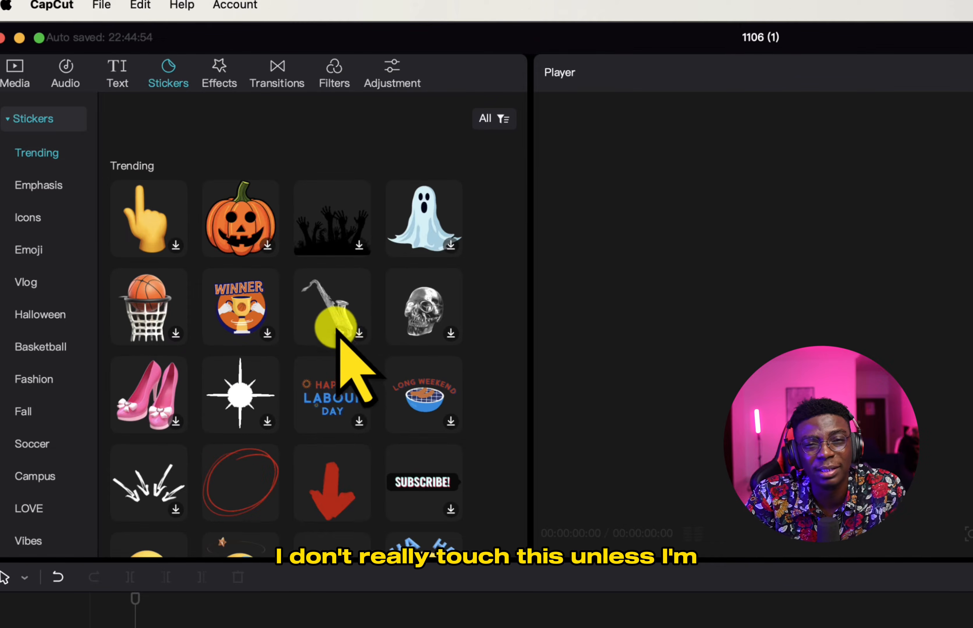
scroll(282, 327, down, 10)
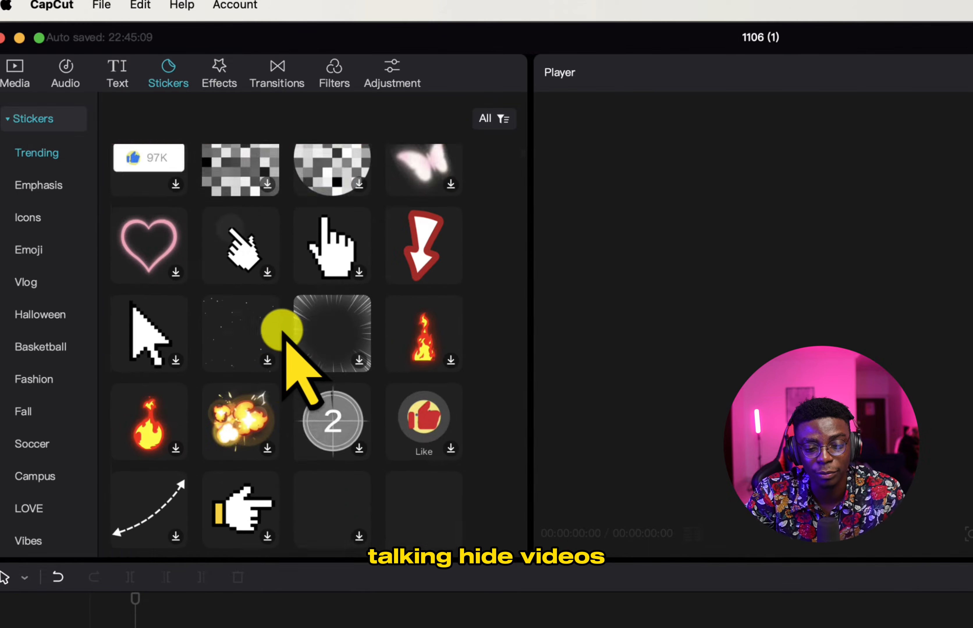
scroll(286, 343, down, 8)
scroll(293, 358, up, 20)
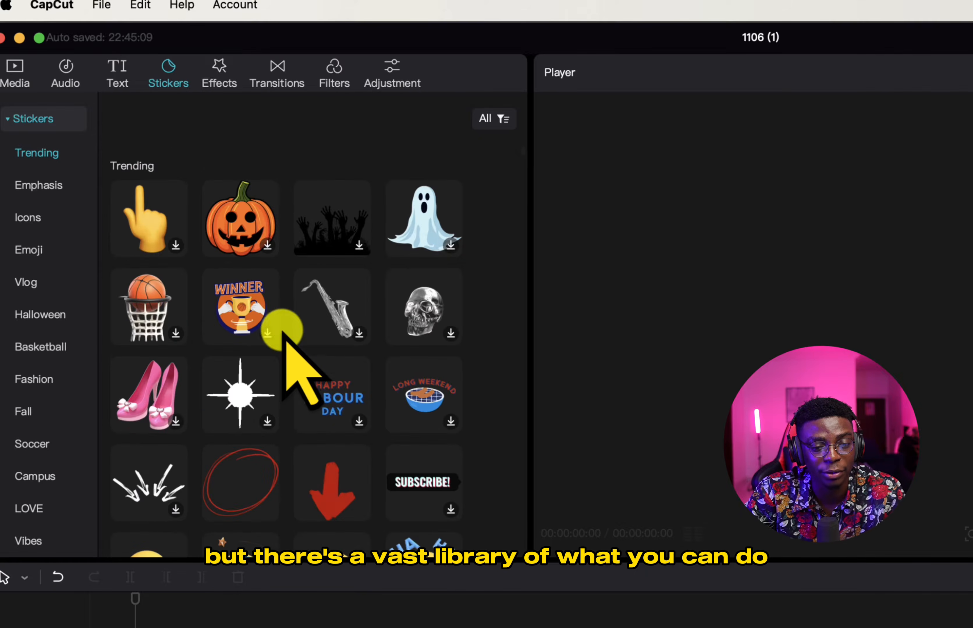
Browse the video effects library, starting from the Trending effects
click(210, 61)
scroll(325, 382, down, 10)
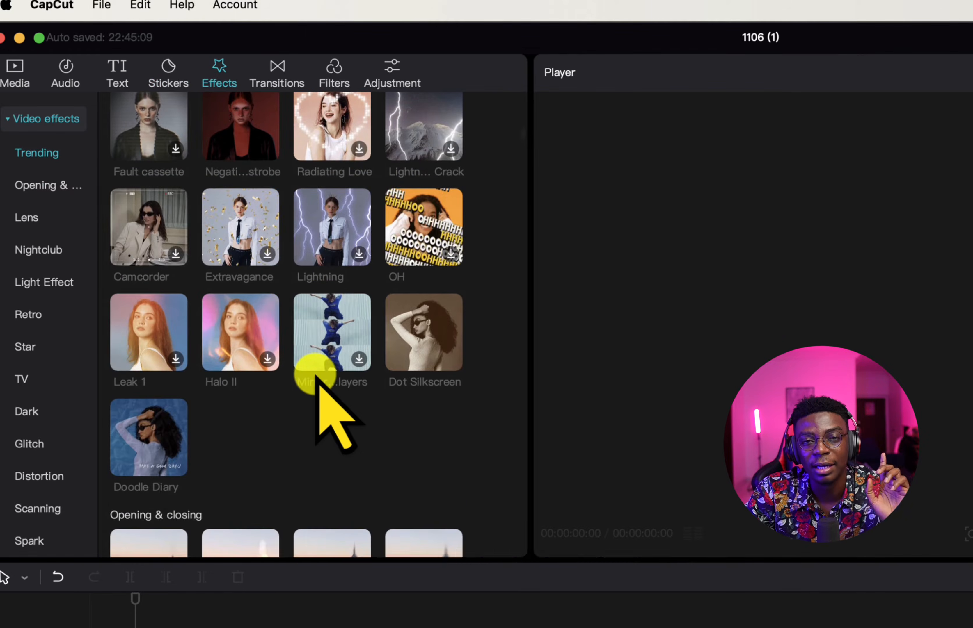
scroll(318, 382, up, 10)
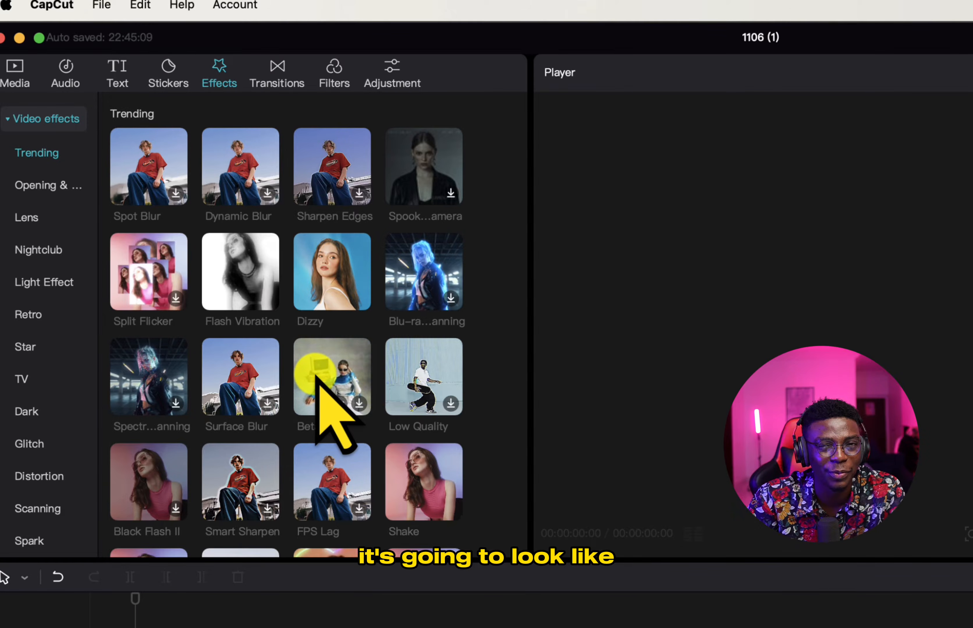
Browse the transitions library through the Overlay and Camera categories
click(279, 84)
scroll(321, 346, down, 6)
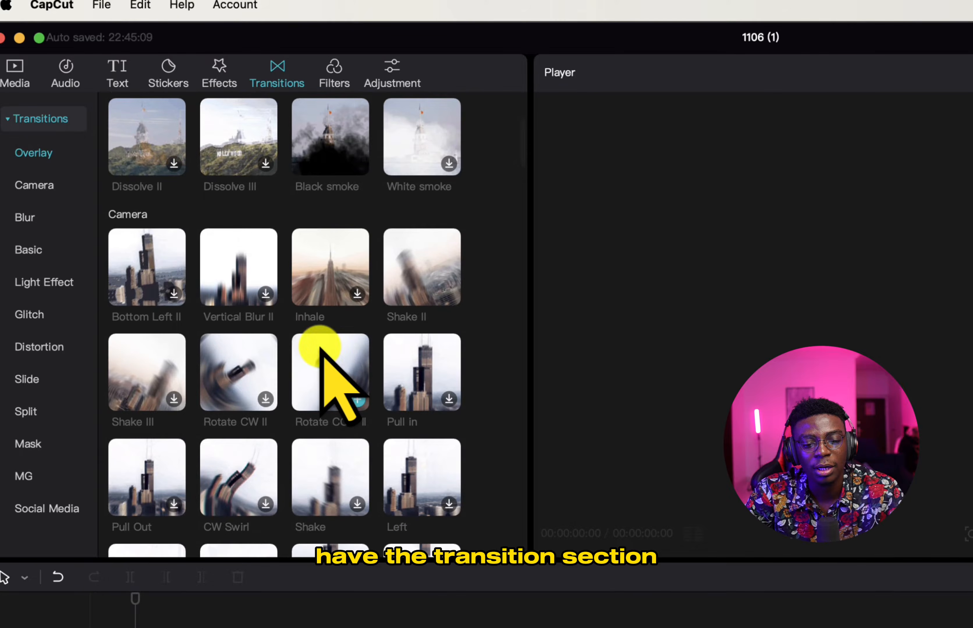
scroll(325, 241, down, 10)
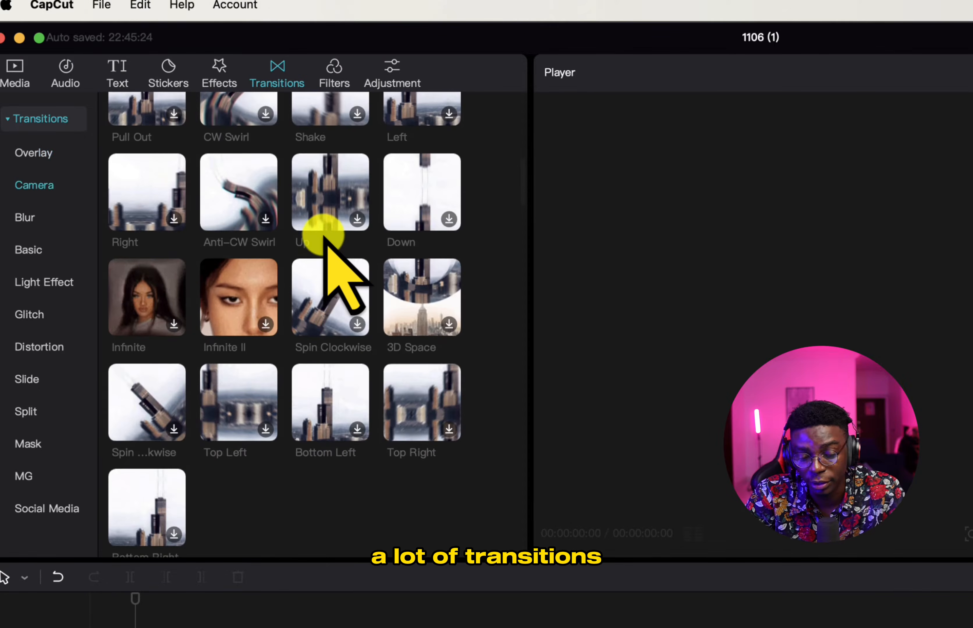
scroll(325, 241, down, 9)
scroll(325, 241, up, 20)
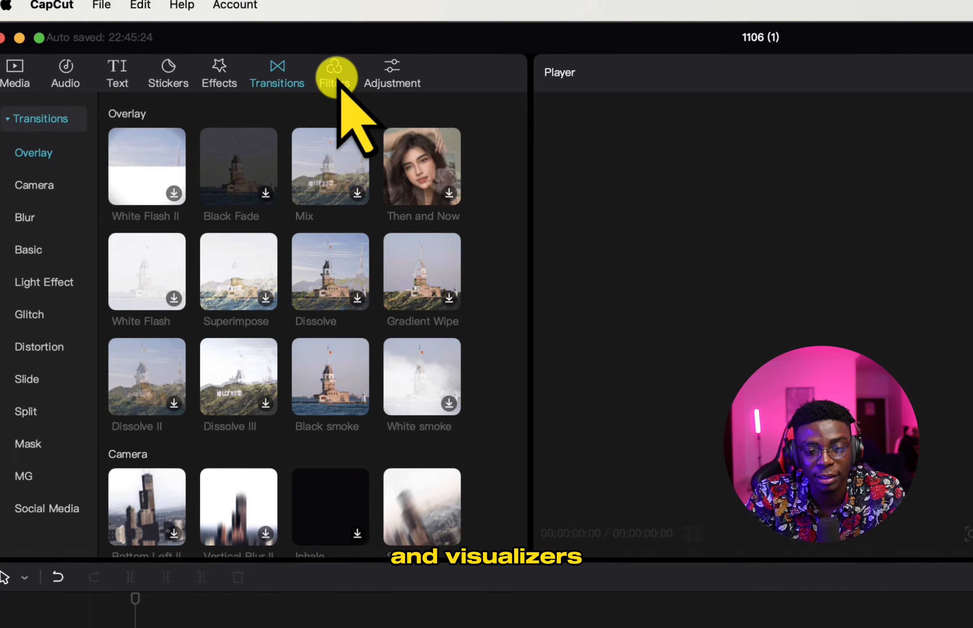
Look through the filters and adjustment options, finishing back at the local media import area
click(336, 80)
scroll(315, 408, down, 3)
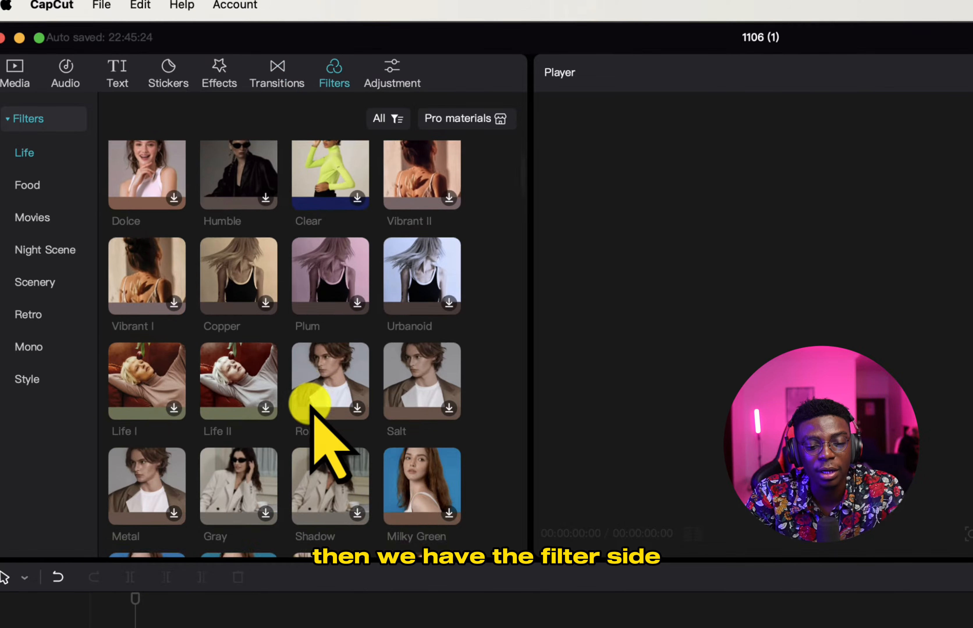
scroll(326, 391, up, 3)
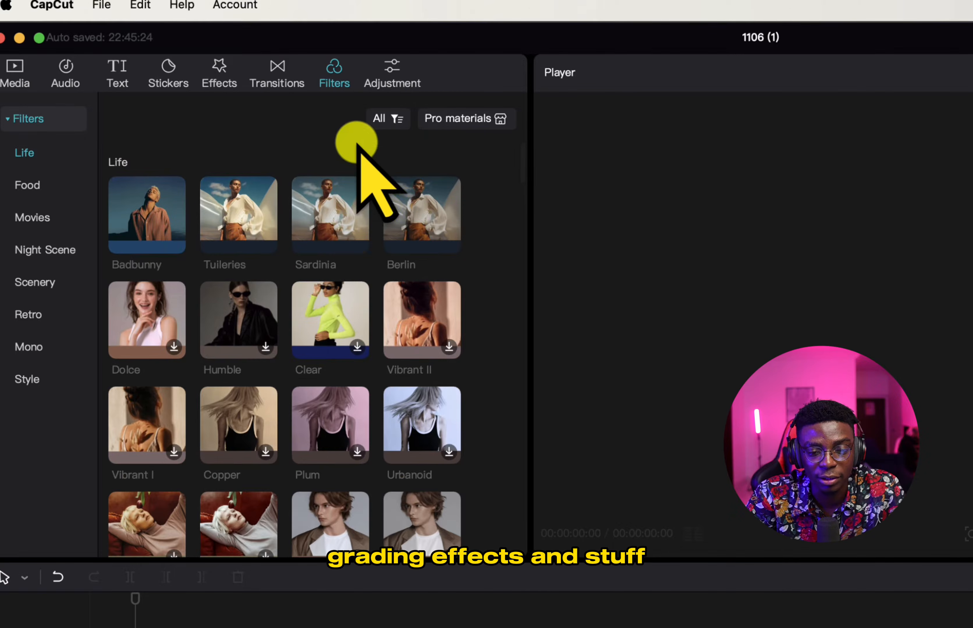
click(391, 73)
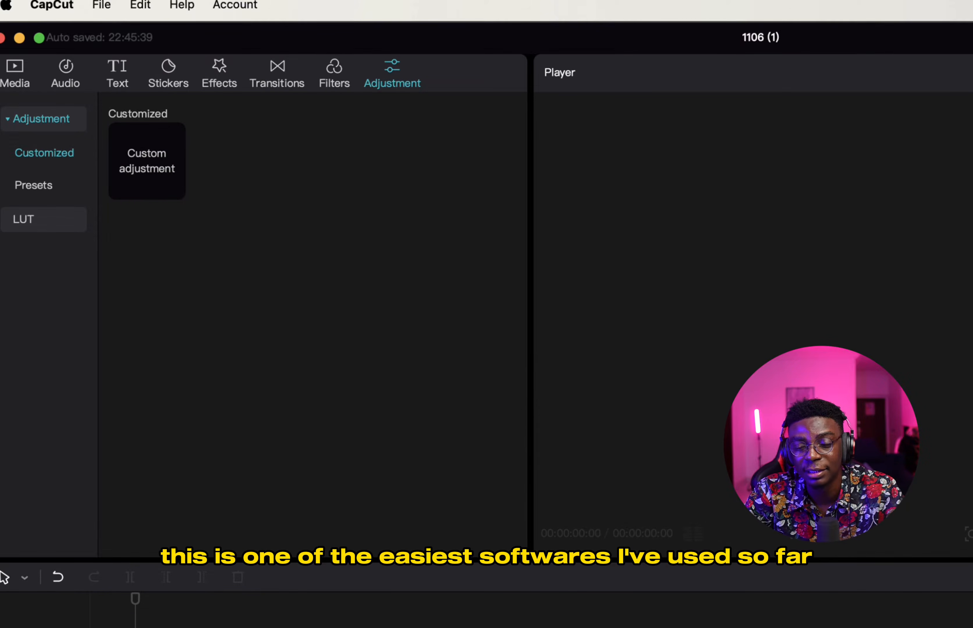
click(16, 67)
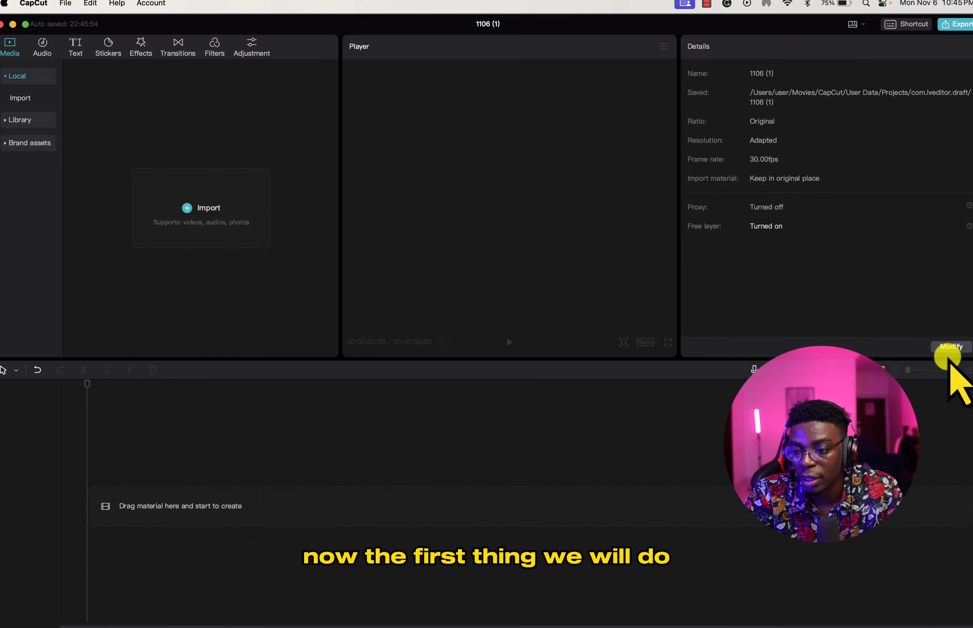
In the project settings, keep the frame rate at 30.00 fps and rename the project TYPE BEAT TEMPLATE
click(951, 346)
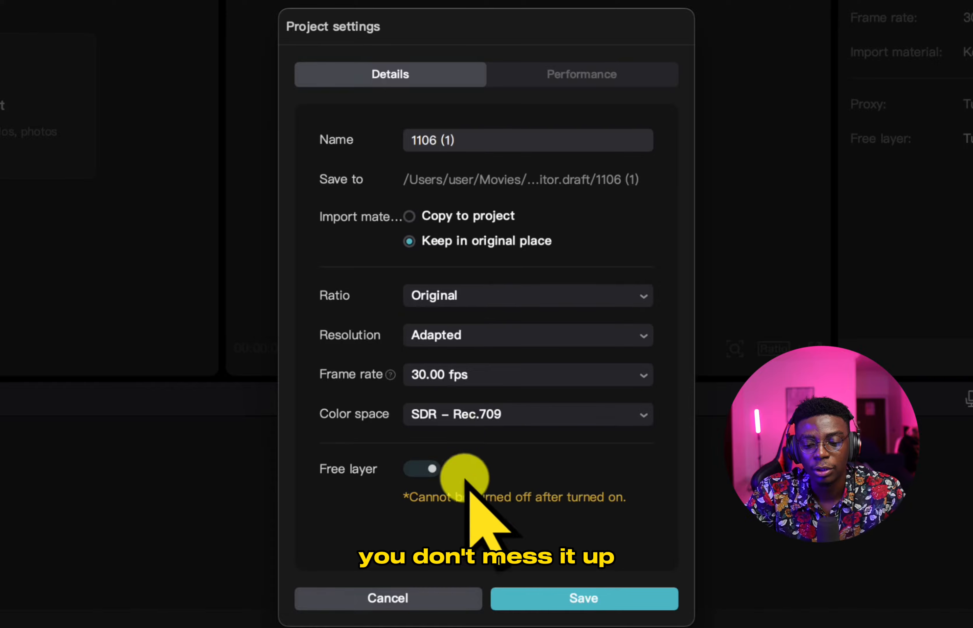
click(468, 376)
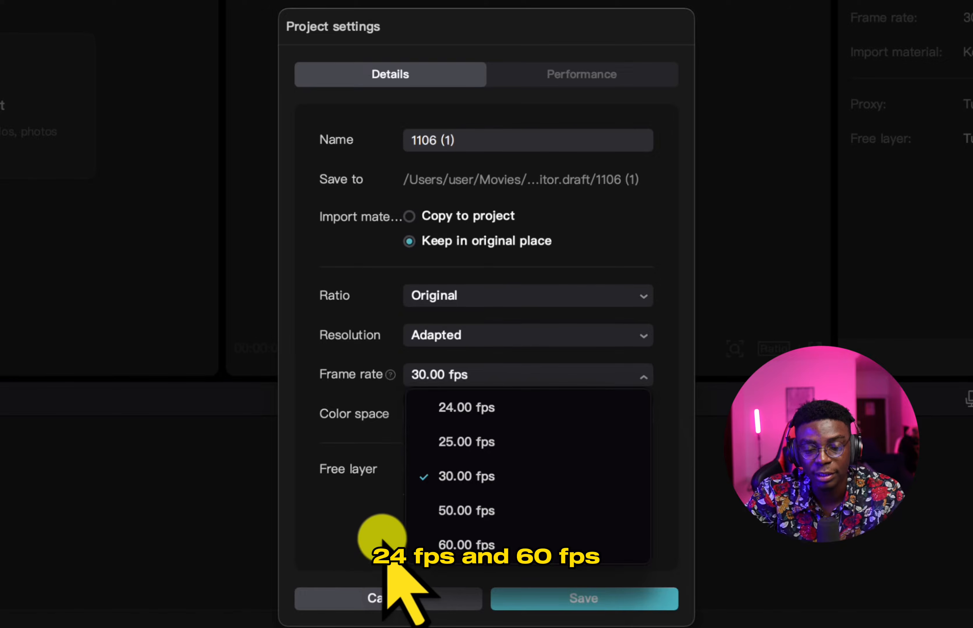
click(416, 562)
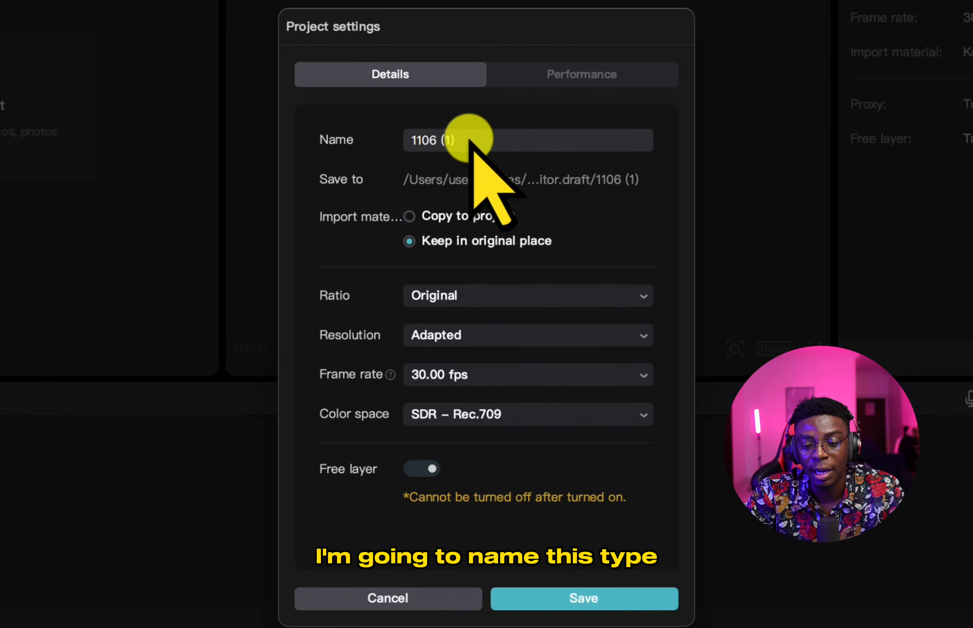
drag(463, 136, 385, 138)
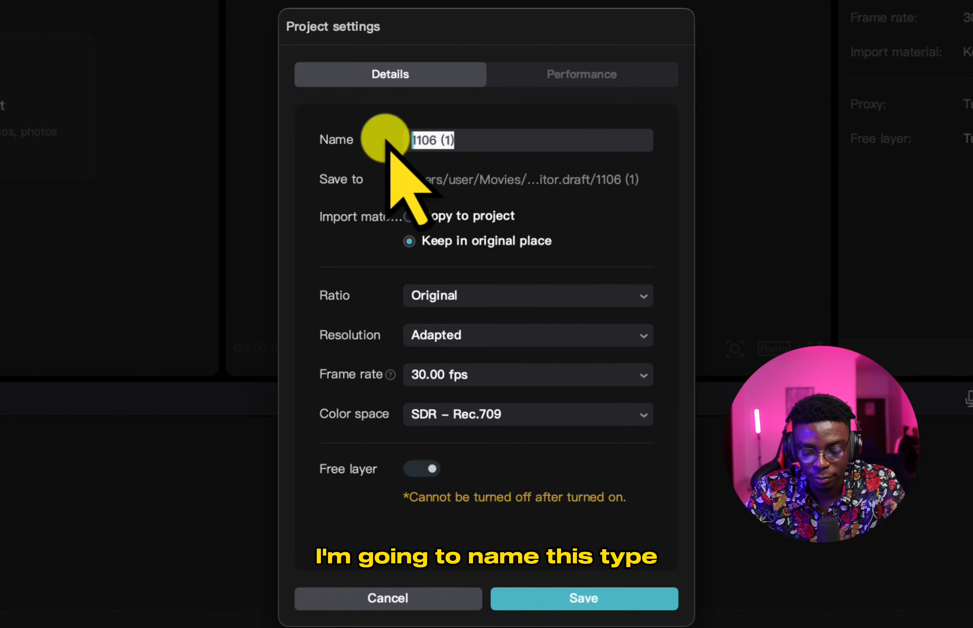
text(TYPEB)
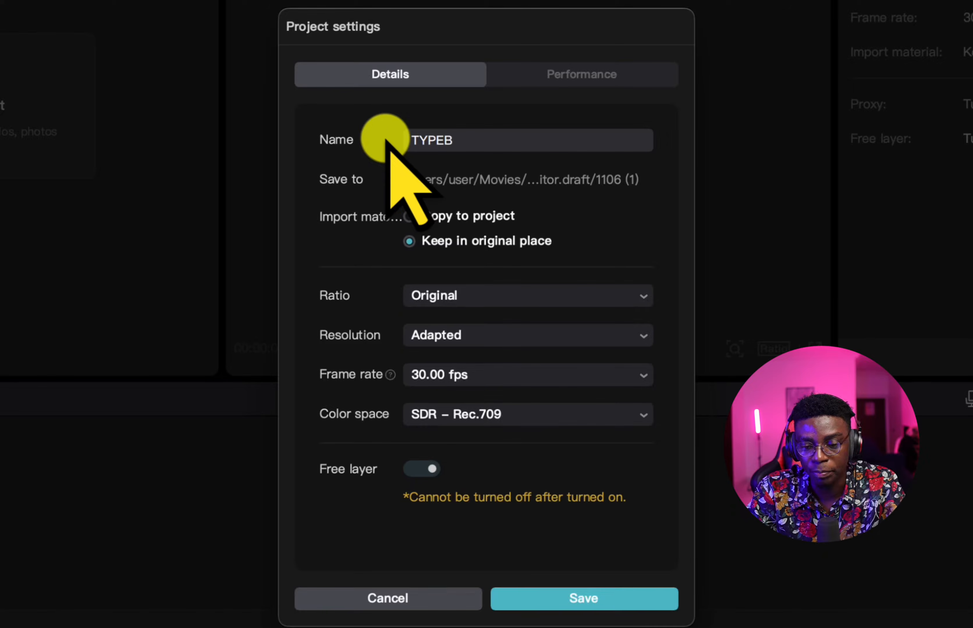
key(BackSpace)
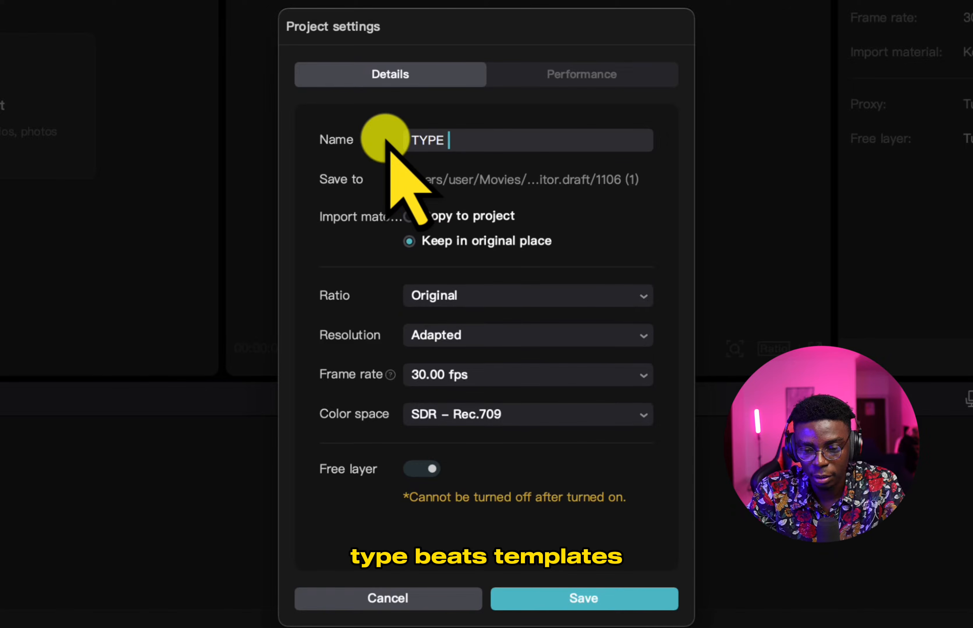
text(EMPLATE)
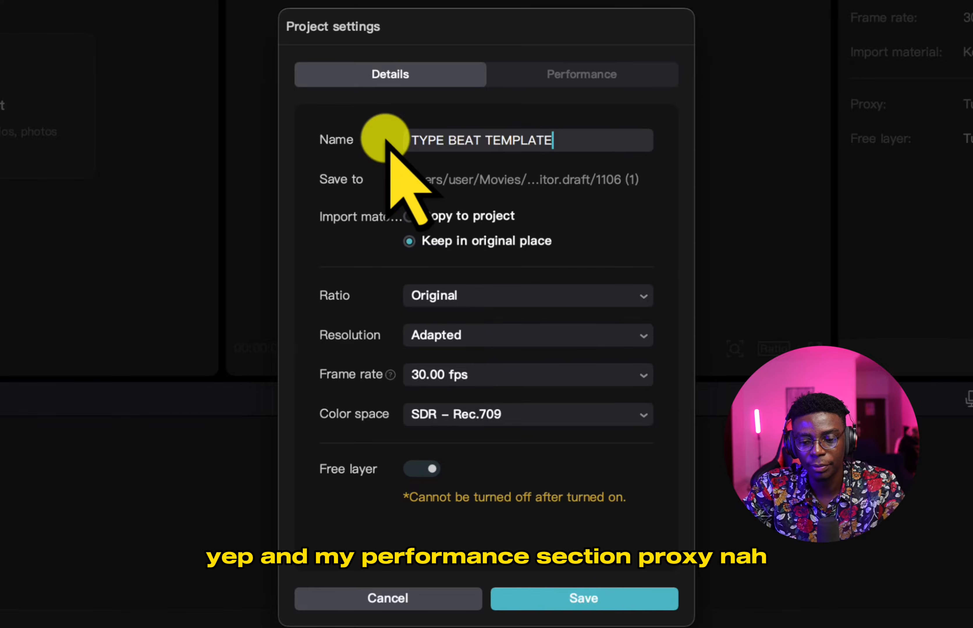
Set the project ratio to 16:9, keep the Adapted resolution with Proxy off, and save the project settings
click(516, 73)
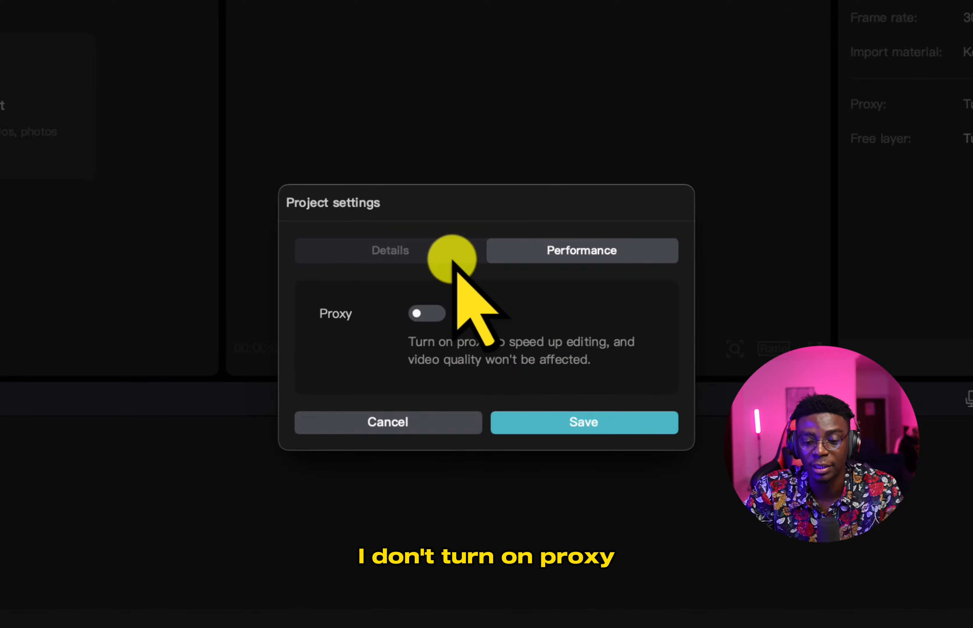
click(445, 251)
click(476, 297)
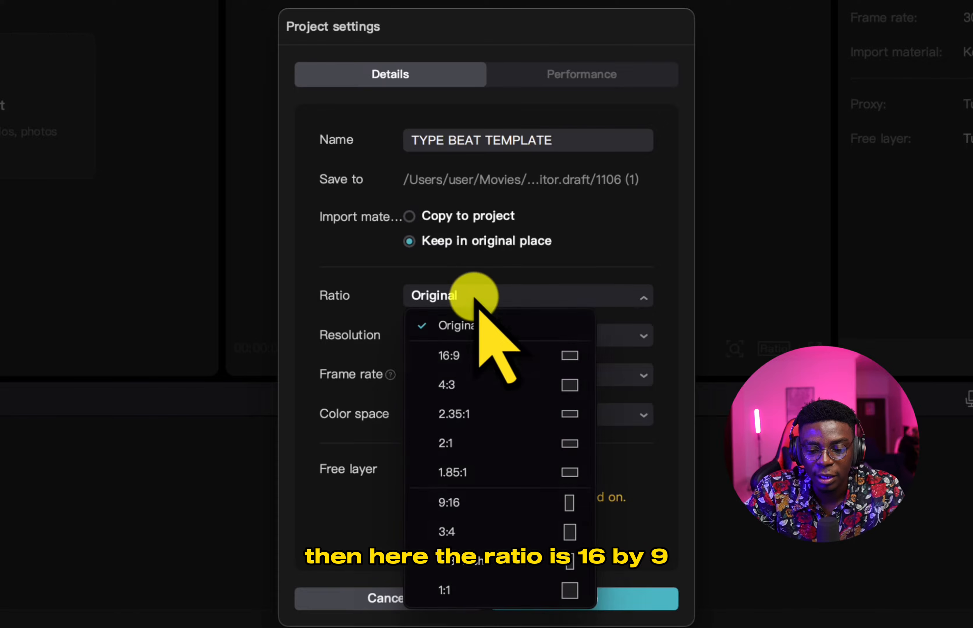
click(499, 355)
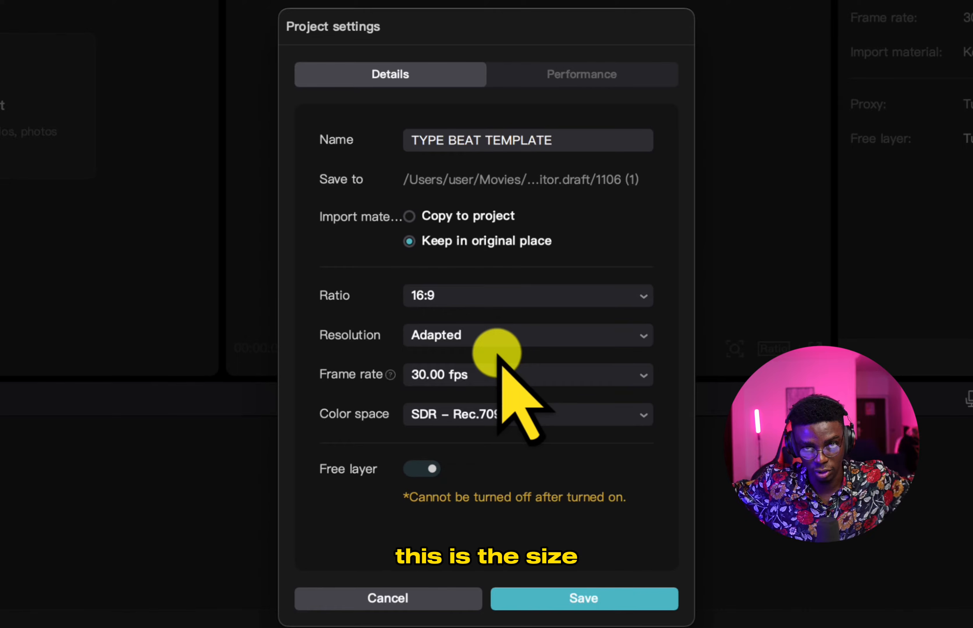
click(467, 339)
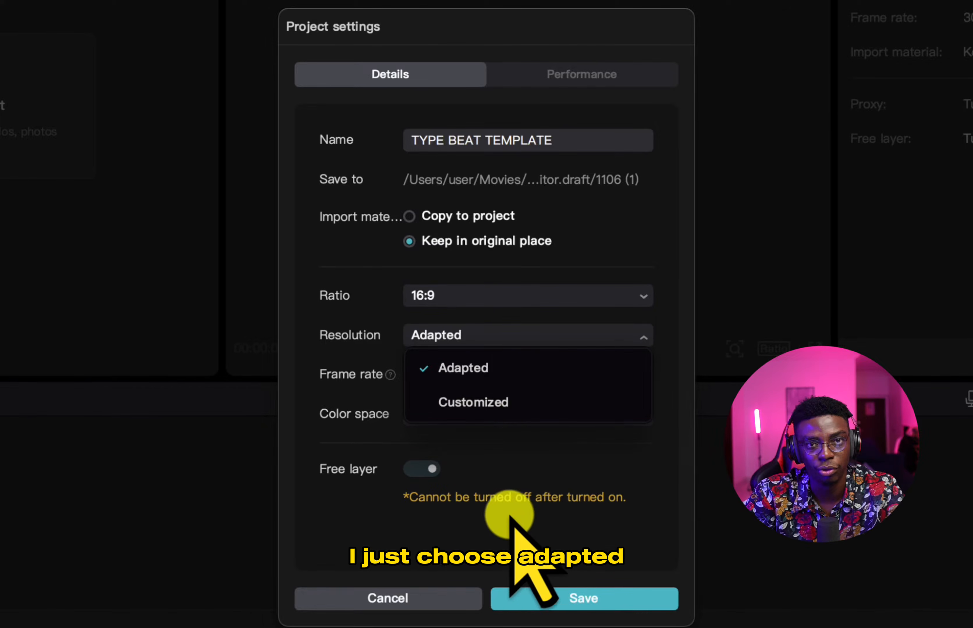
click(462, 533)
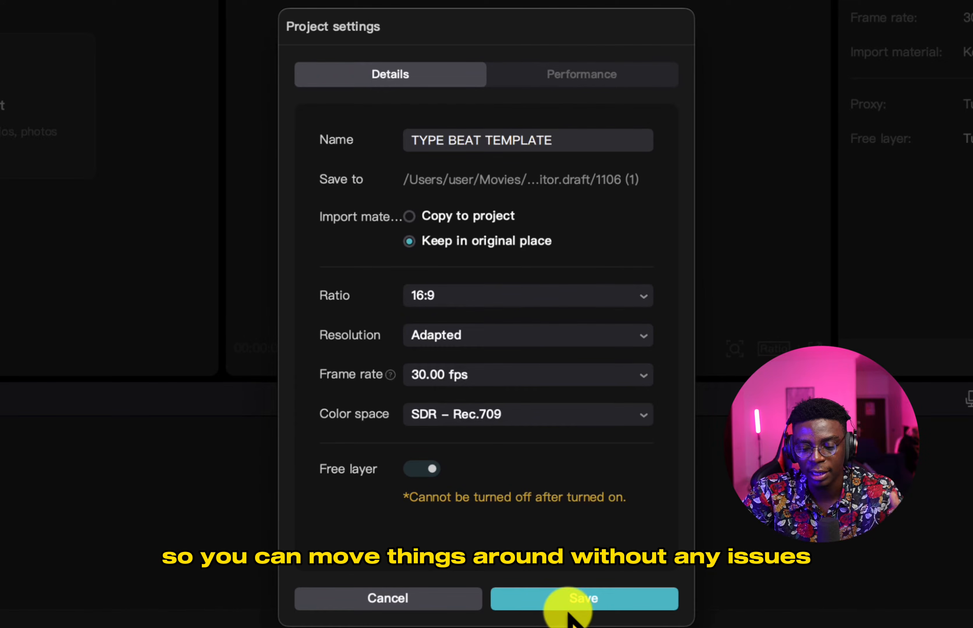
click(569, 613)
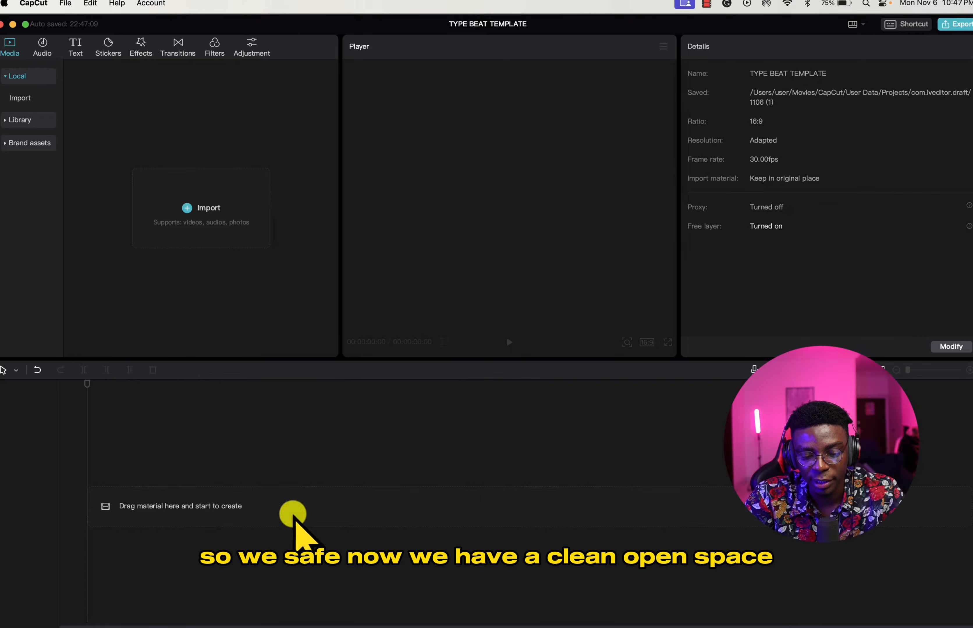
Bring up the Snapshot folder in Finder and select Snapshot_253.png
click(62, 610)
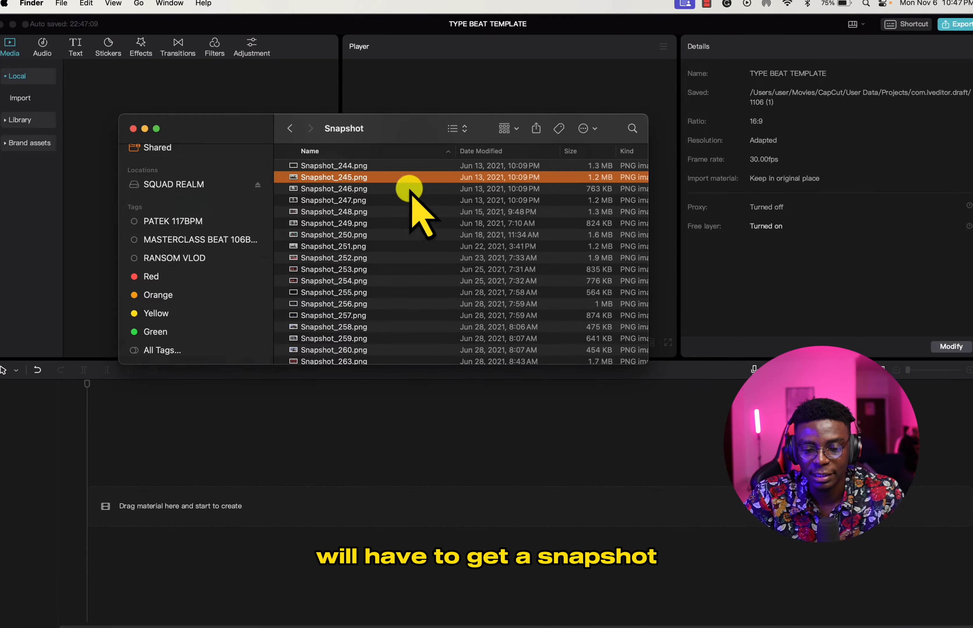
click(370, 270)
Switch to Google Chrome with the Person 1 profile and search the web for WIZID HD
mouse_move(118, 626)
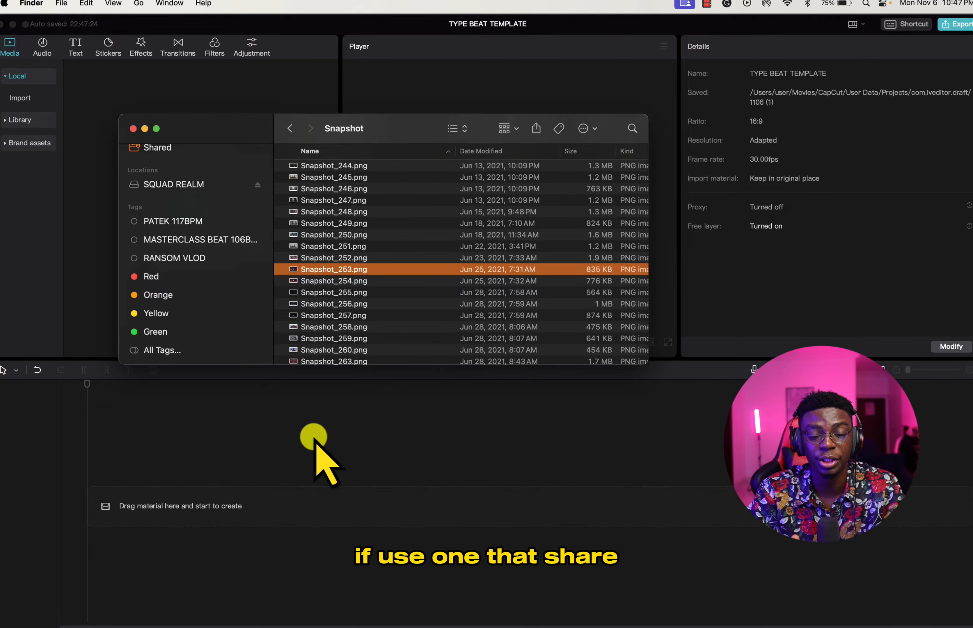
click(265, 614)
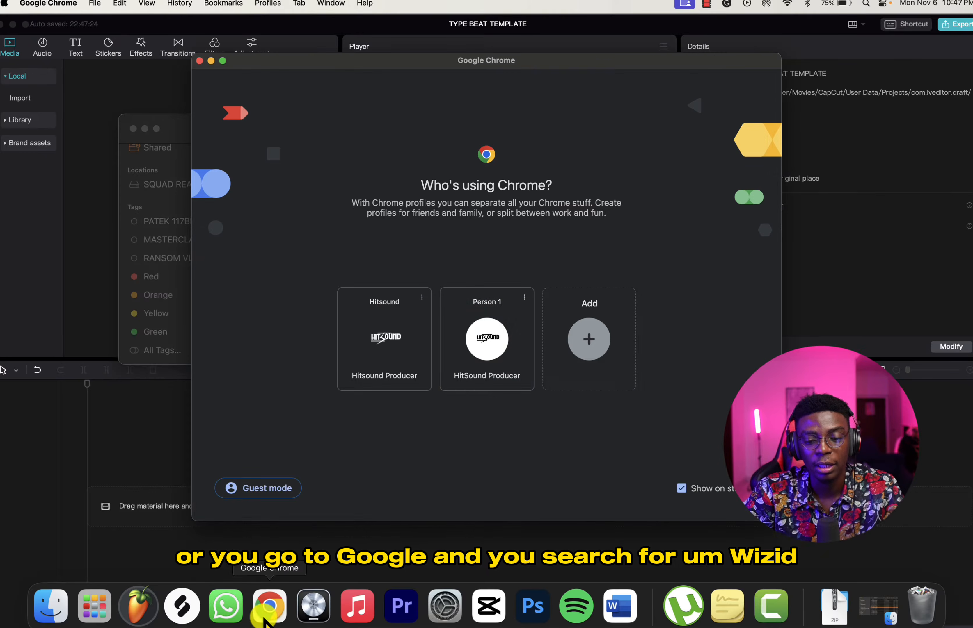
click(488, 370)
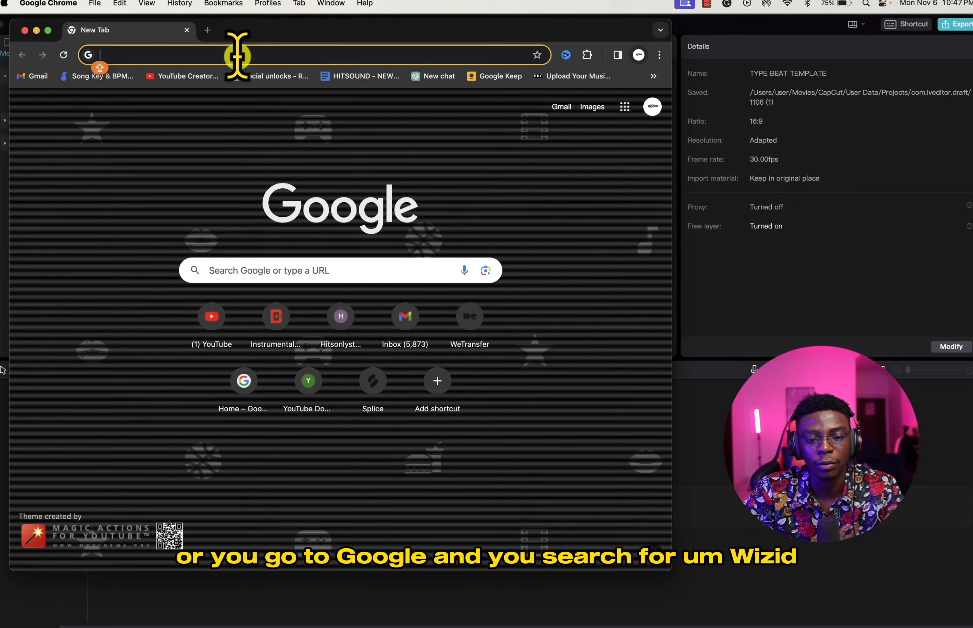
click(234, 54)
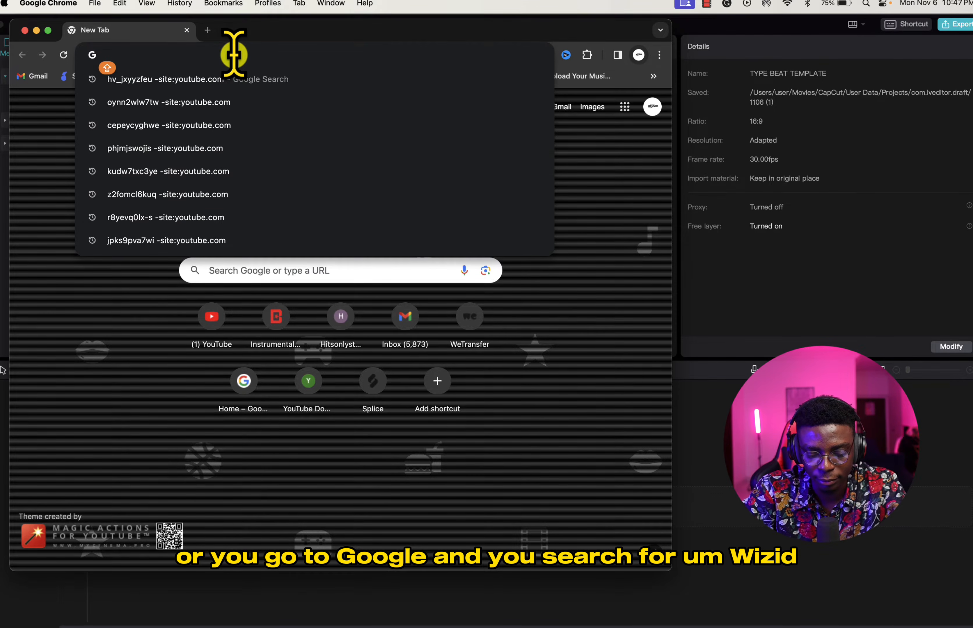
text(WIZI)
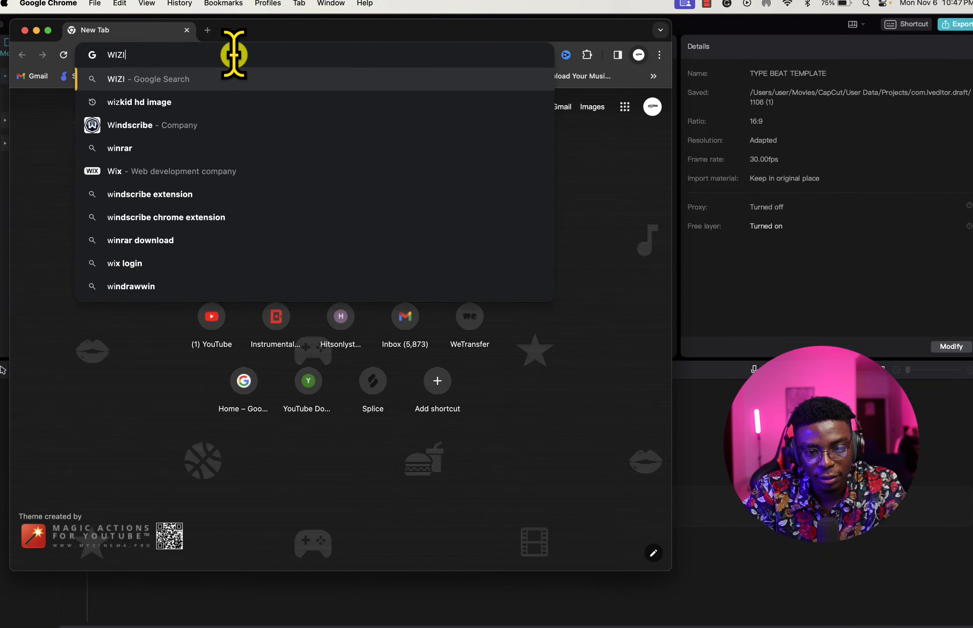
text(D HD)
key(Return)
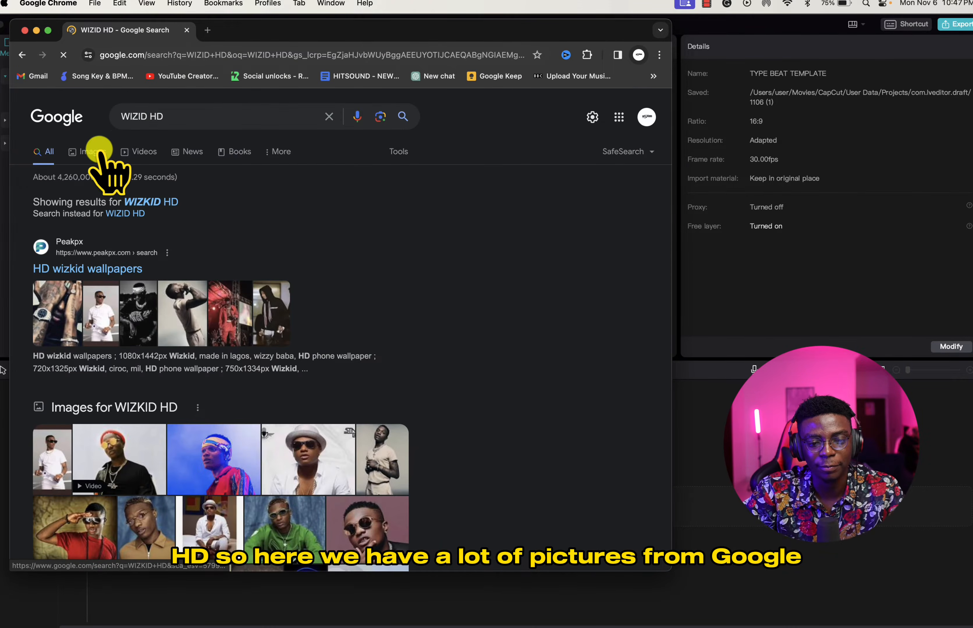
Show the image results for the search and open the Ripples Nigeria picture of Wizkid in sunglasses
click(99, 151)
scroll(409, 237, down, 3)
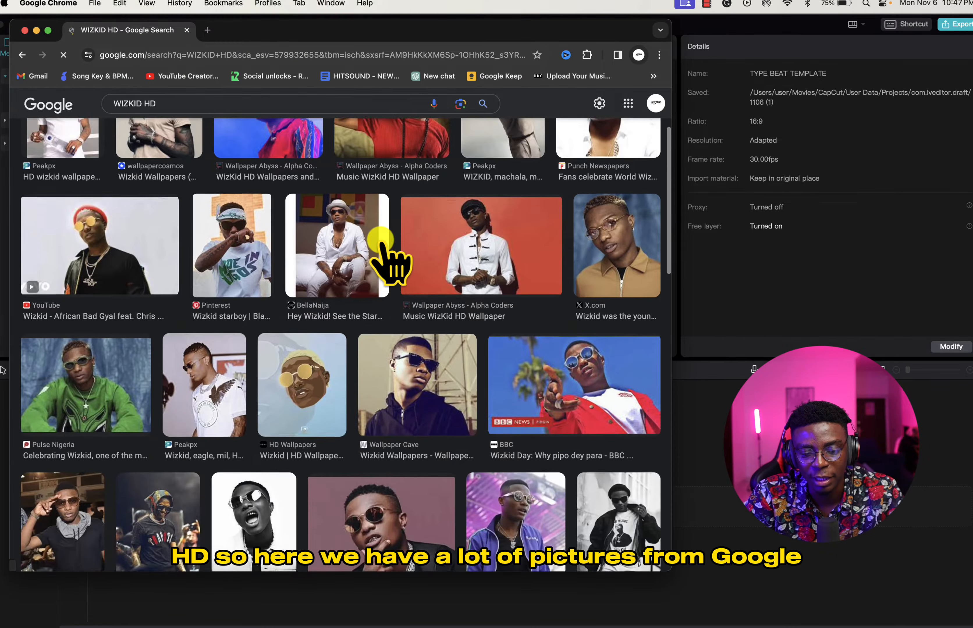
scroll(387, 255, up, 2)
scroll(386, 256, down, 7)
click(387, 270)
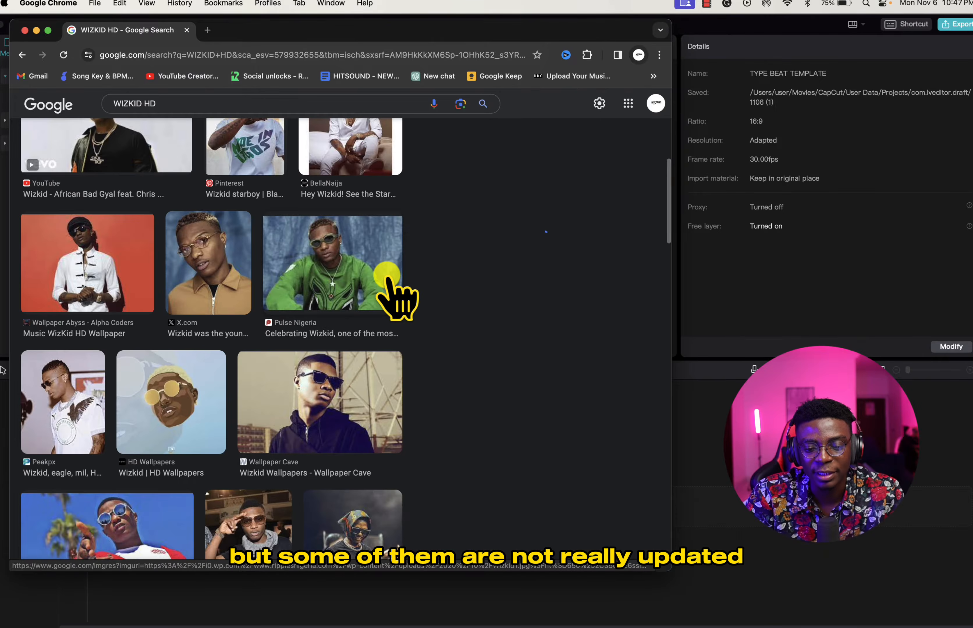
Save the opened Ripples Nigeria picture of Wizkid to the Downloads folder
right_click(523, 246)
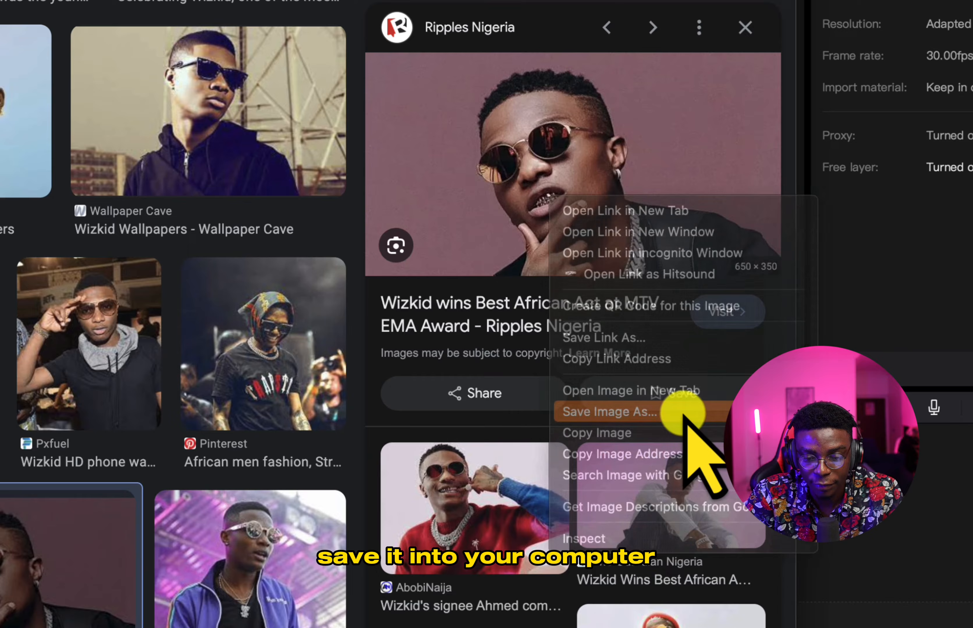
click(573, 372)
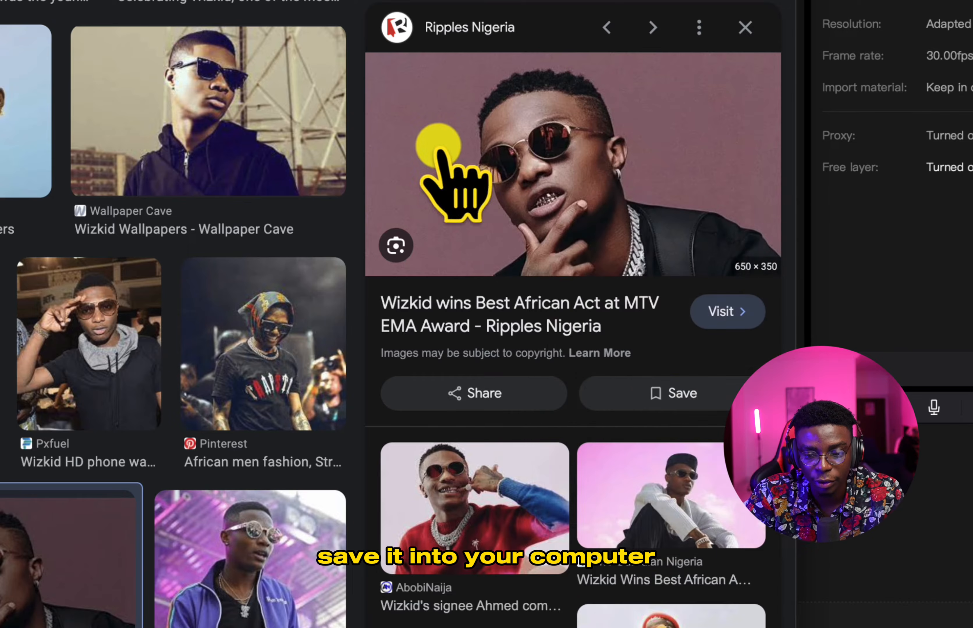
click(293, 219)
click(393, 333)
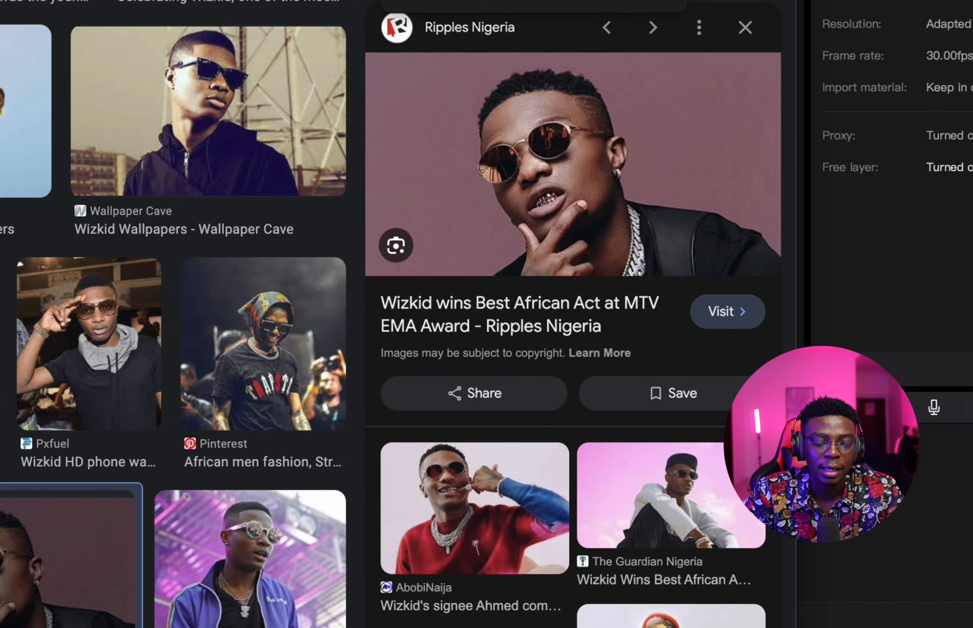
Switch to the Downloads folder in Finder and add Wizkid1.webp to the main track of the CapCut timeline
key(super+Tab)
scroll(196, 236, up, 5)
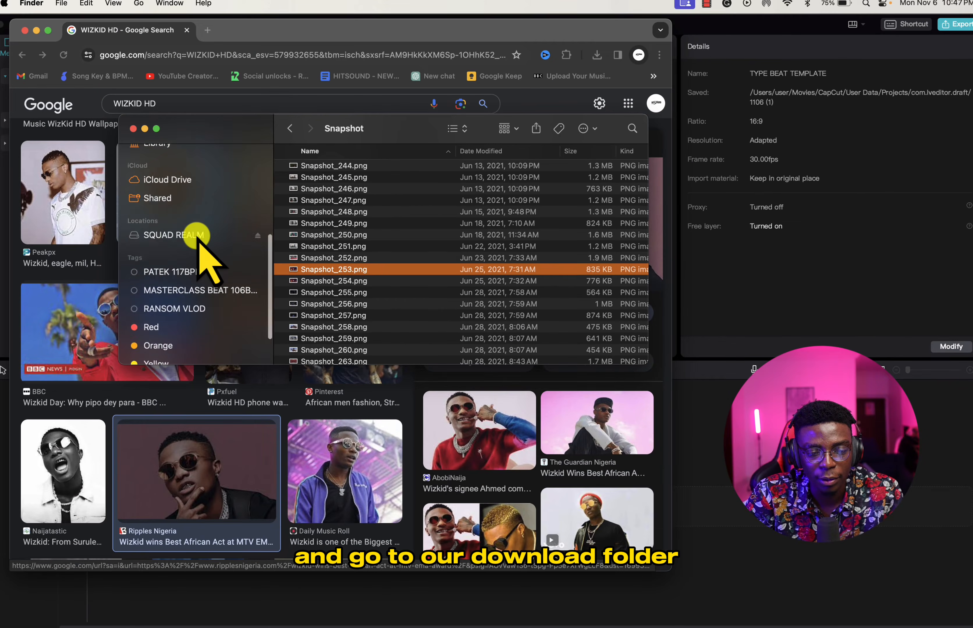
click(198, 239)
drag(321, 169, 327, 492)
key(super+Tab)
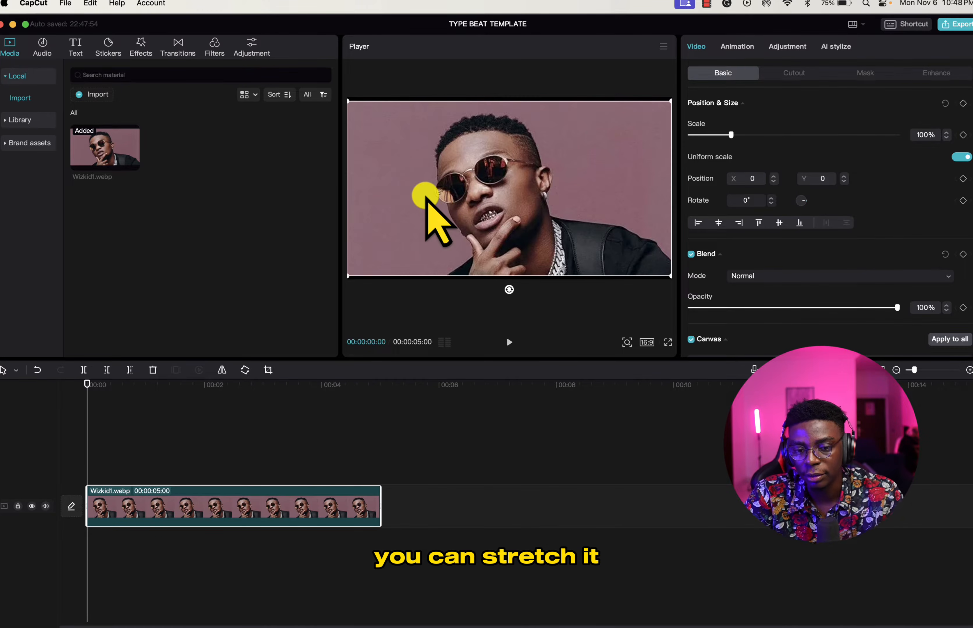
click(504, 302)
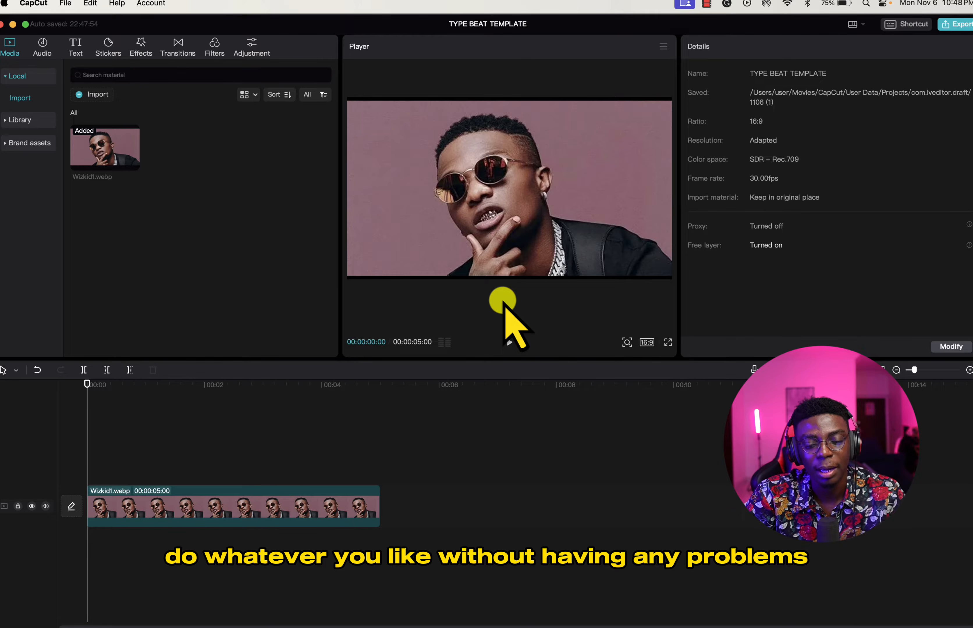
Return to the Snapshot folder in Finder and preview the images from Snapshot_273.png to Snapshot_279.png
click(50, 615)
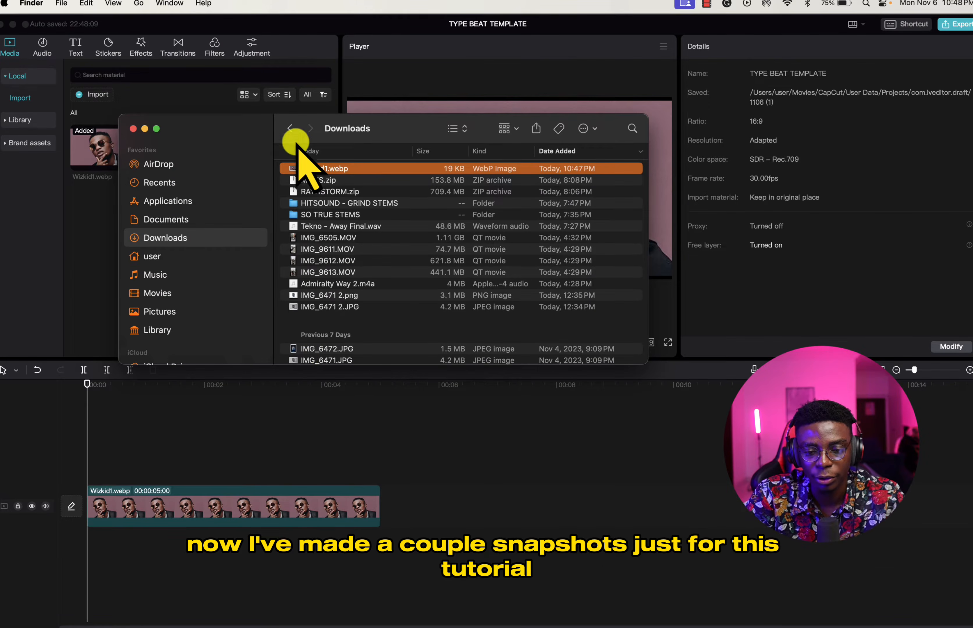
click(289, 130)
click(370, 271)
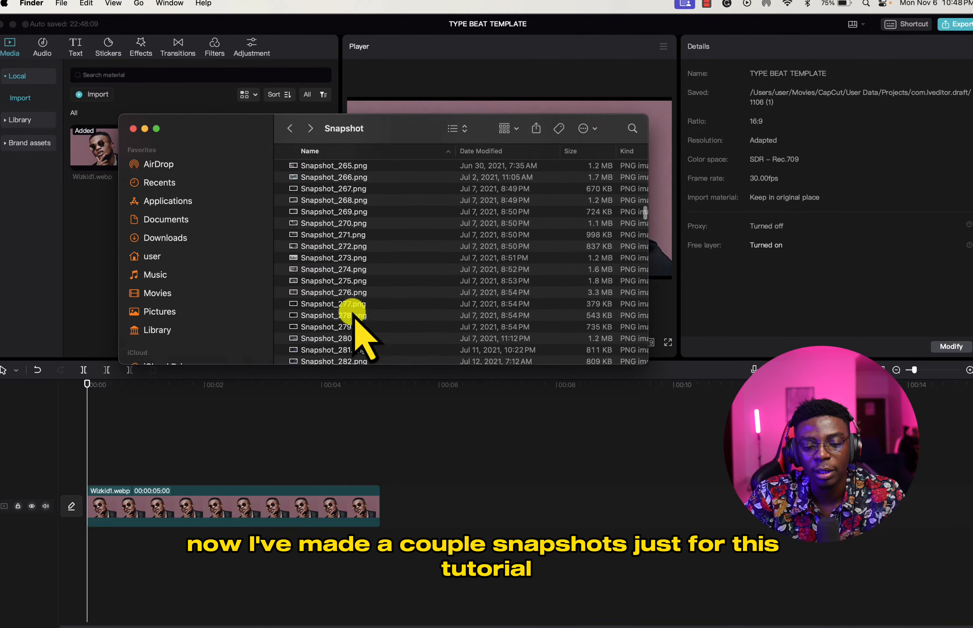
click(348, 257)
key(space)
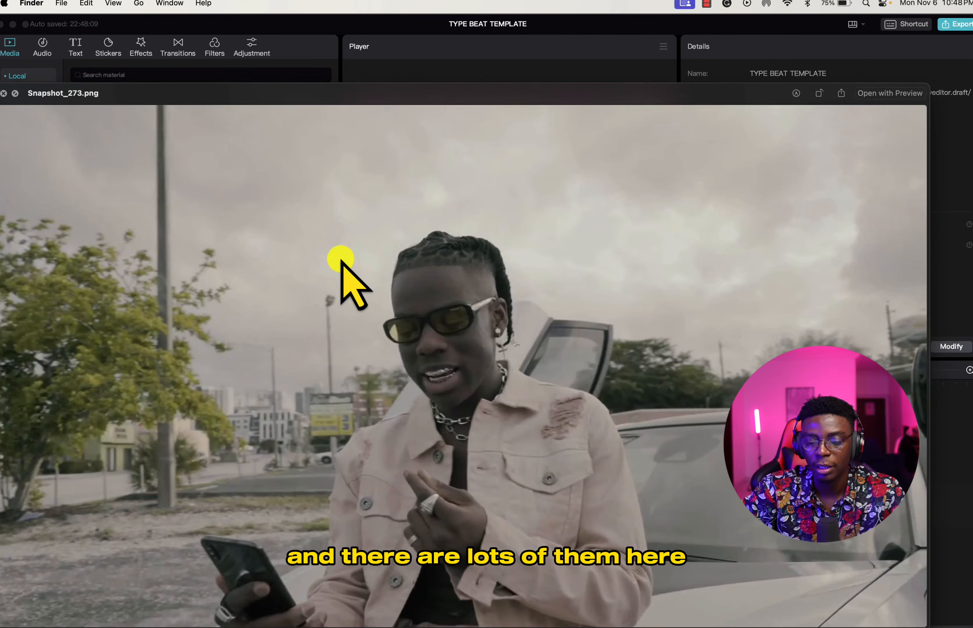
key(Down)
key(Down)
key(Down)
key(Down)
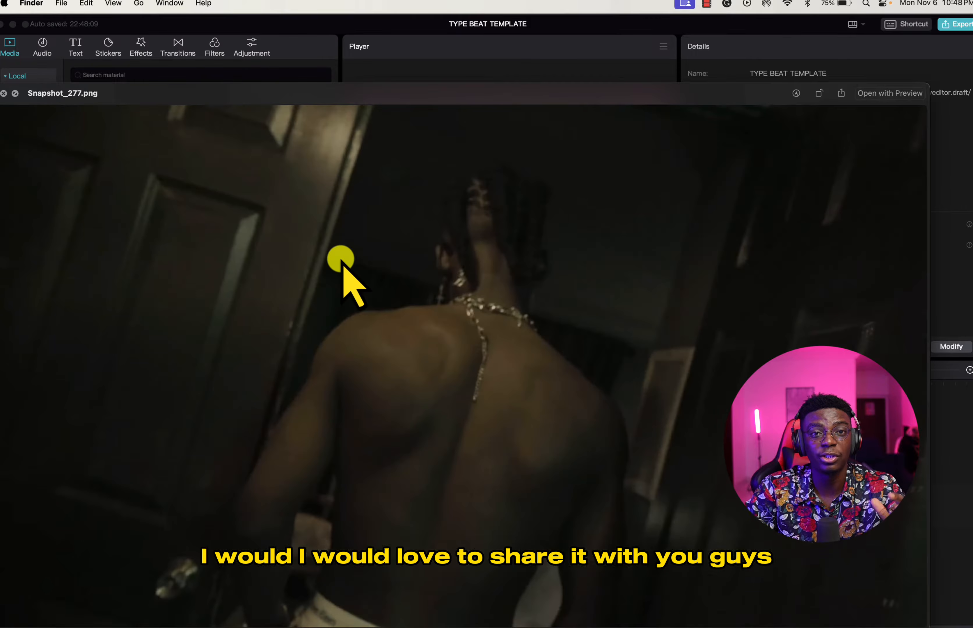
key(Down)
key(Down)
key(space)
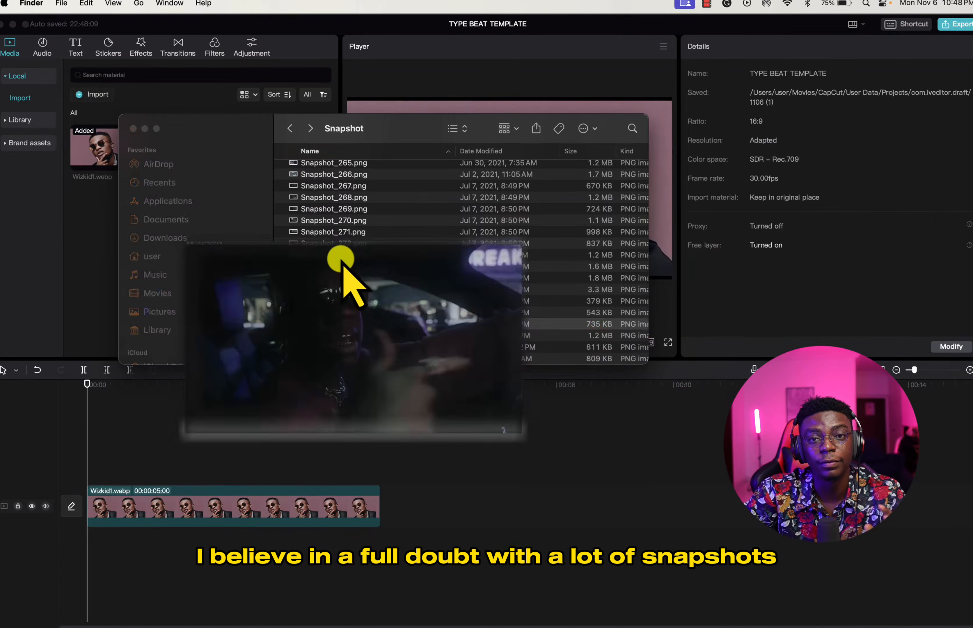
Preview the images from Snapshot_299.png to Snapshot_308.png in the Snapshot folder to choose one for the template
scroll(391, 314, down, 2)
scroll(391, 317, down, 8)
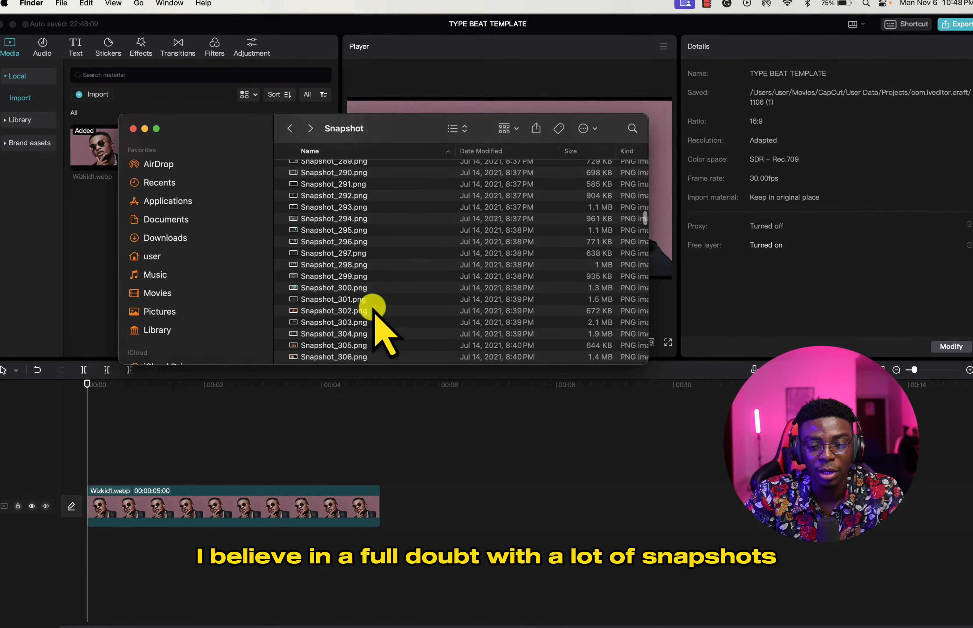
click(373, 276)
key(space)
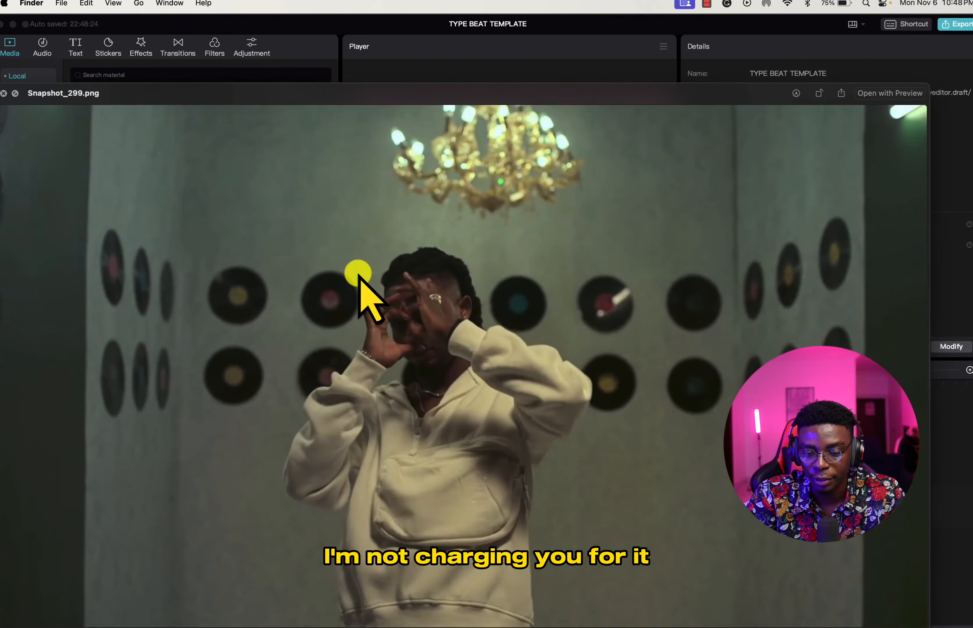
key(Down)
key(Down)
key(Down)
key(Down)
key(Down)
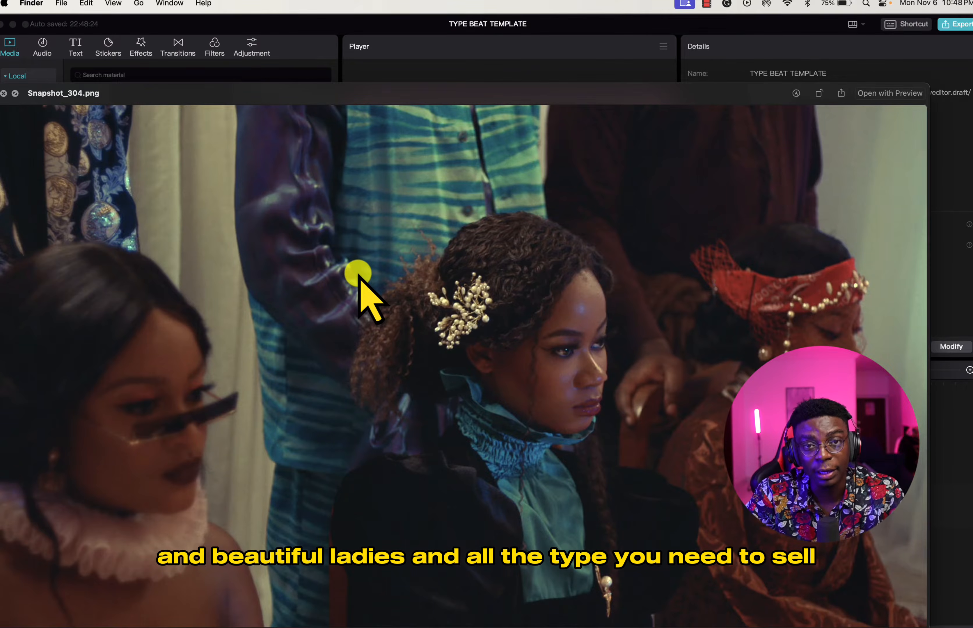
key(Down)
key(Down)
key(Down)
key(Down)
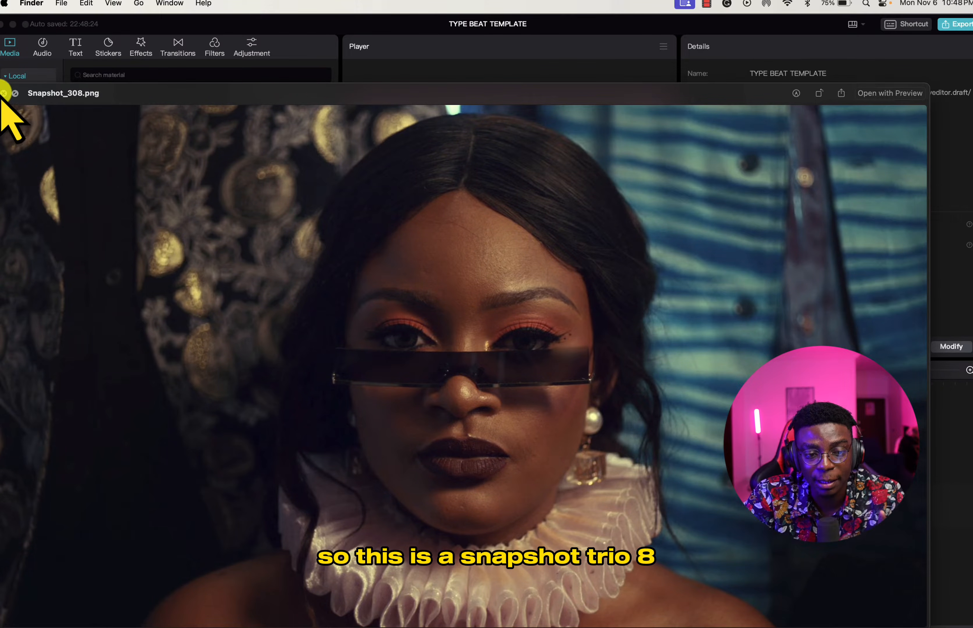
click(12, 94)
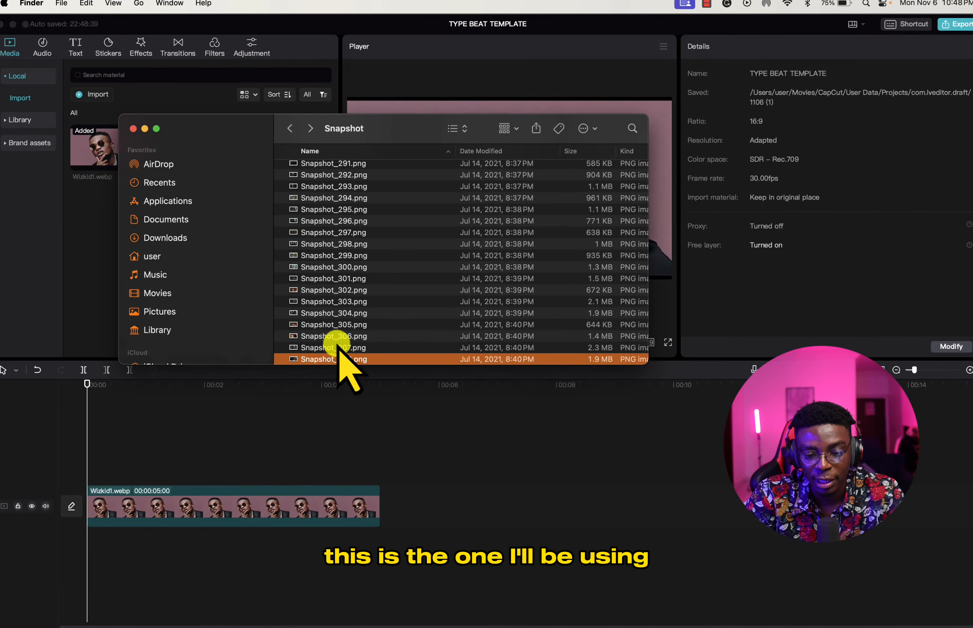
Import Snapshot_308.png from the Snapshot folder into the CapCut project's local media and return to CapCut
drag(339, 359, 98, 229)
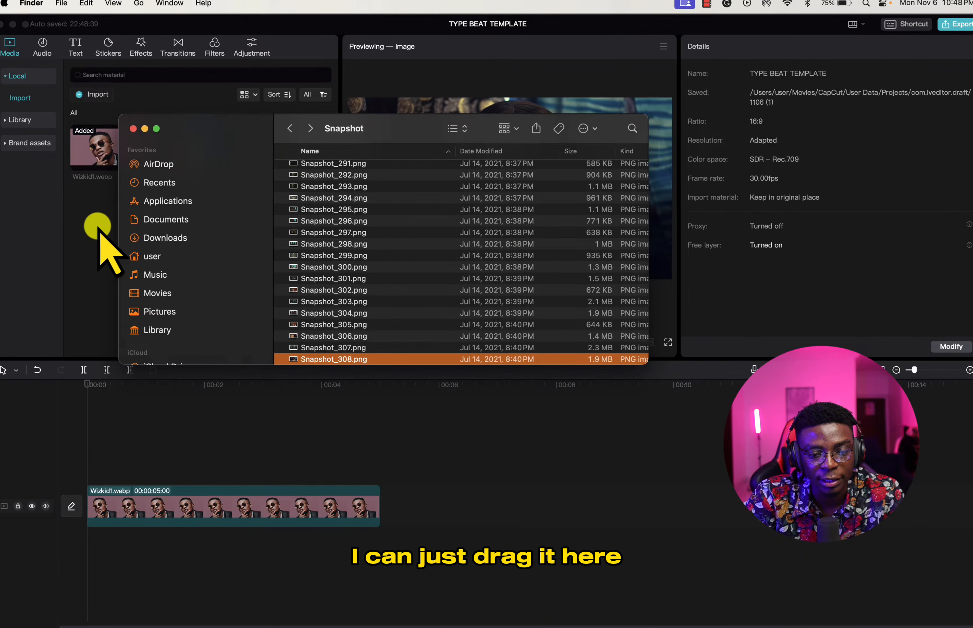
drag(254, 115, 389, 295)
drag(374, 234, 659, 398)
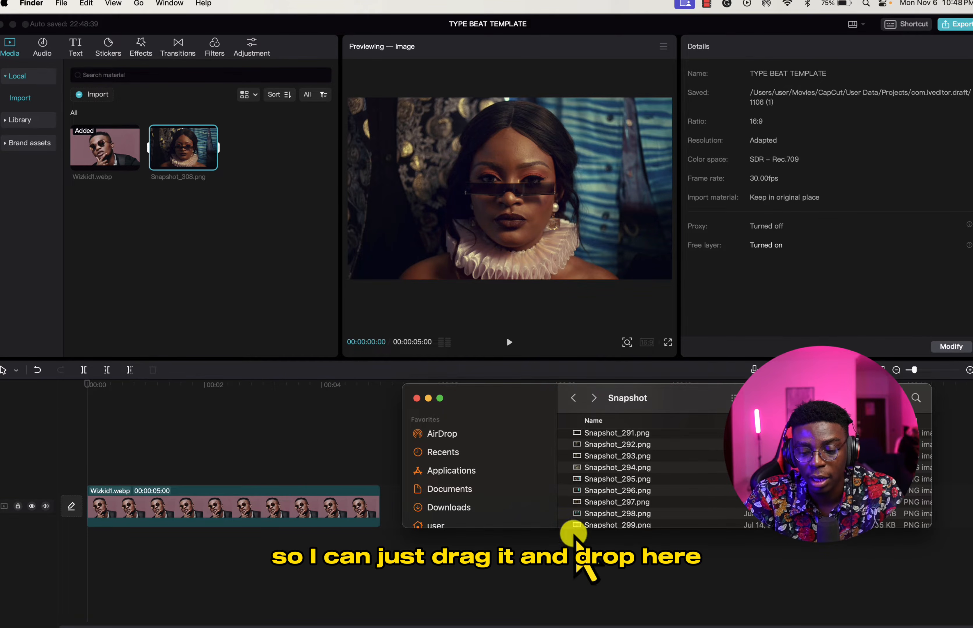
click(222, 221)
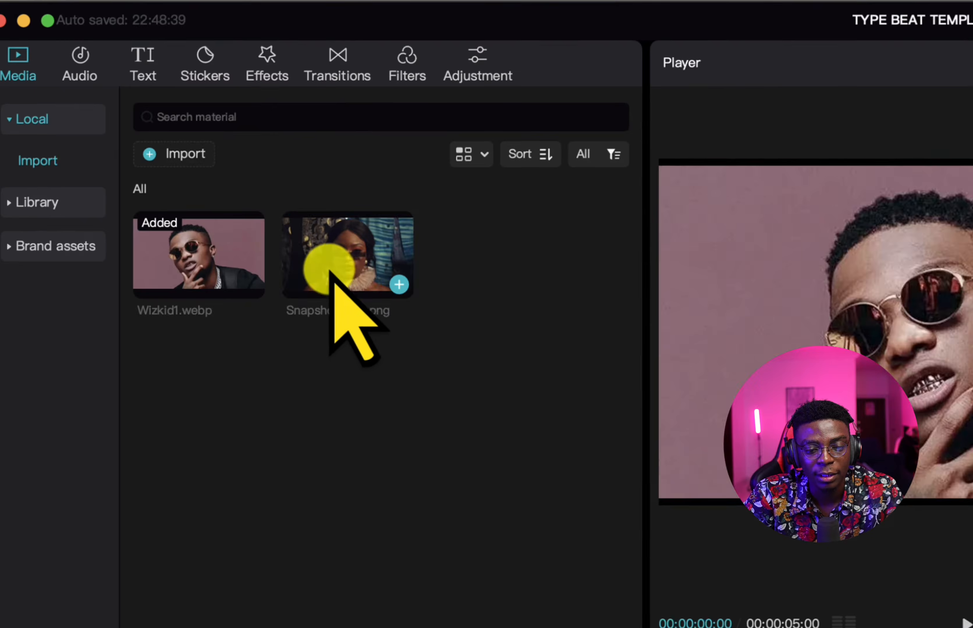
Preview the two imported images, Snapshot_308.png and Wizkid1.webp, in the player
click(178, 157)
click(124, 158)
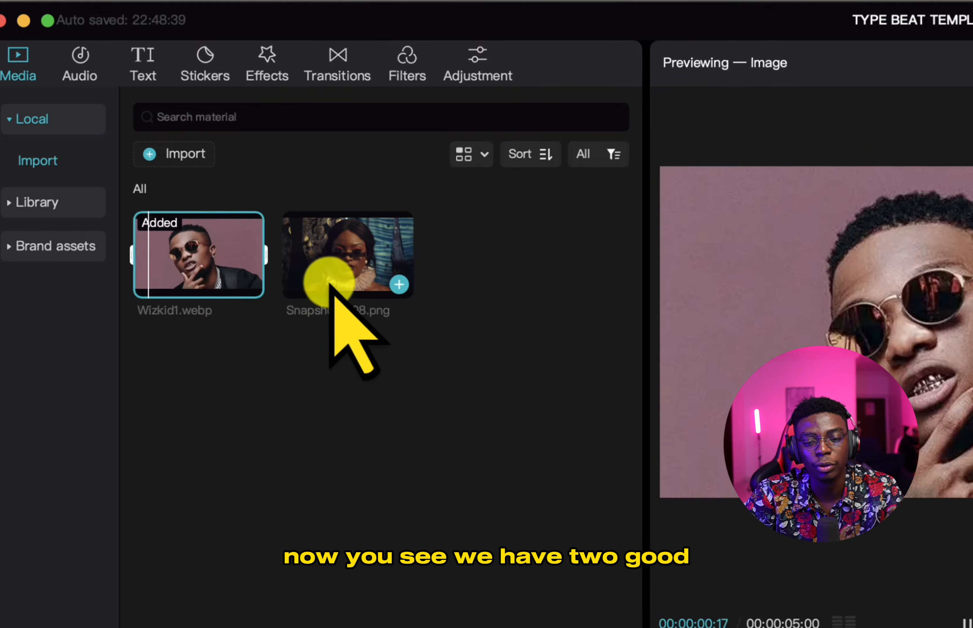
click(333, 288)
click(191, 282)
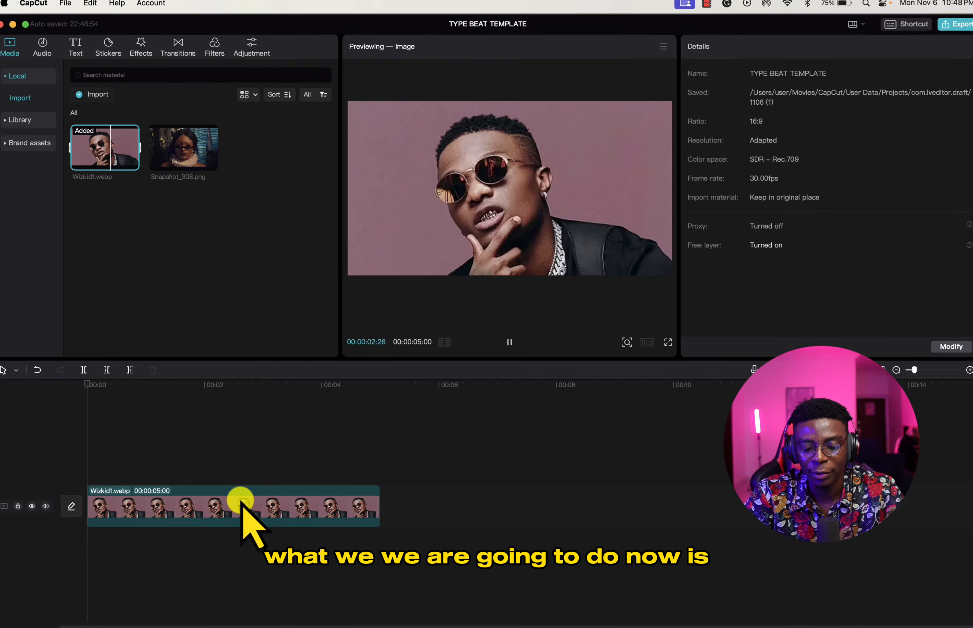
Delete the Wizkid1.webp clip from the timeline and put Snapshot_308.png at the start of the main track instead
click(241, 504)
key(Delete)
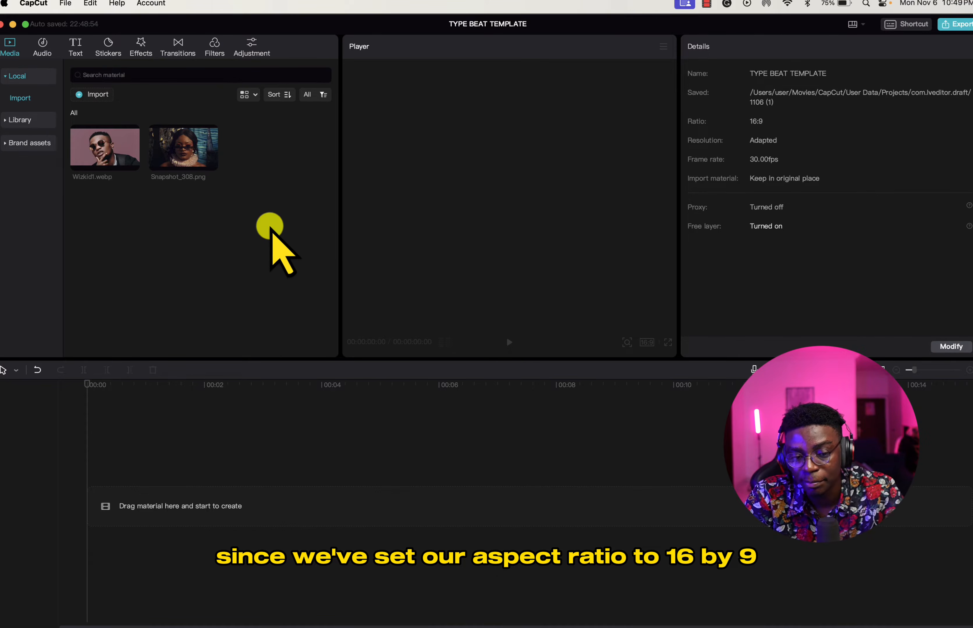
drag(172, 156, 100, 504)
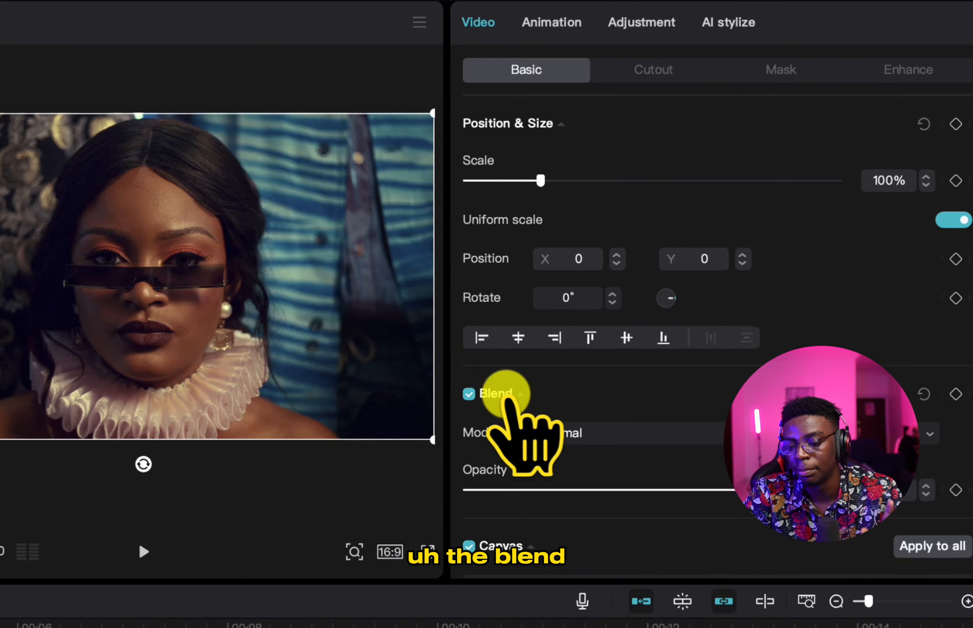
Look through the snapshot clip's basic video properties, try a slightly smaller scale, and set the scale back to 100%
scroll(507, 404, down, 2)
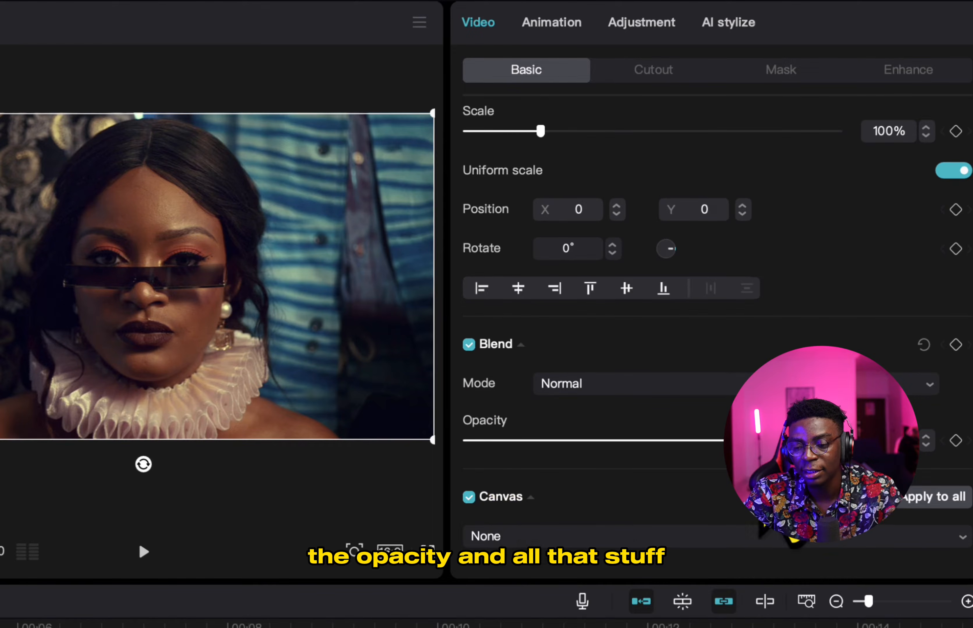
scroll(748, 414, up, 2)
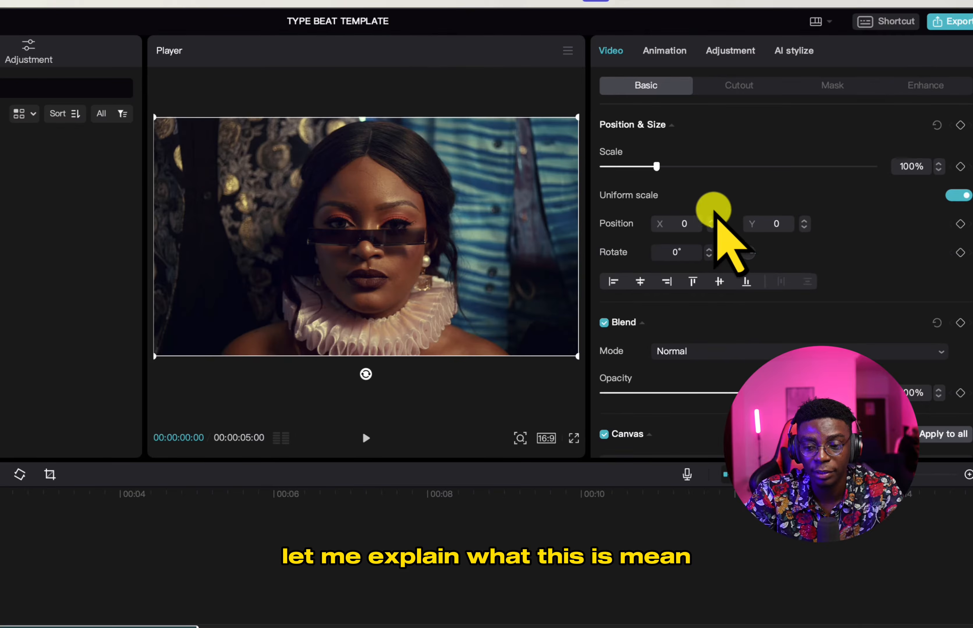
mouse_move(661, 170)
mouse_down()
mouse_move(777, 169)
mouse_move(567, 179)
mouse_move(655, 164)
mouse_move(665, 171)
mouse_up()
click(918, 172)
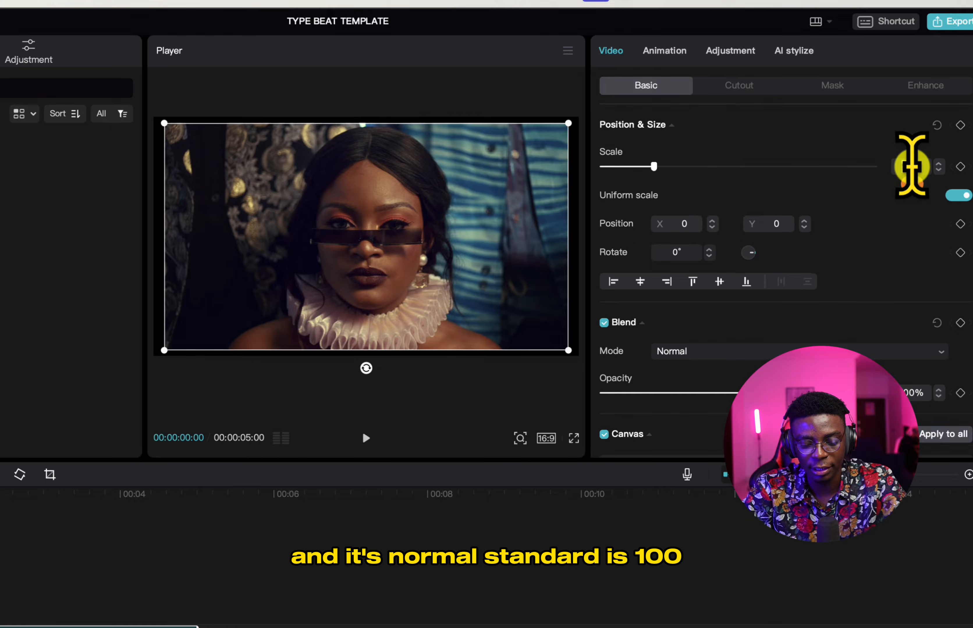
text(100)
key(Return)
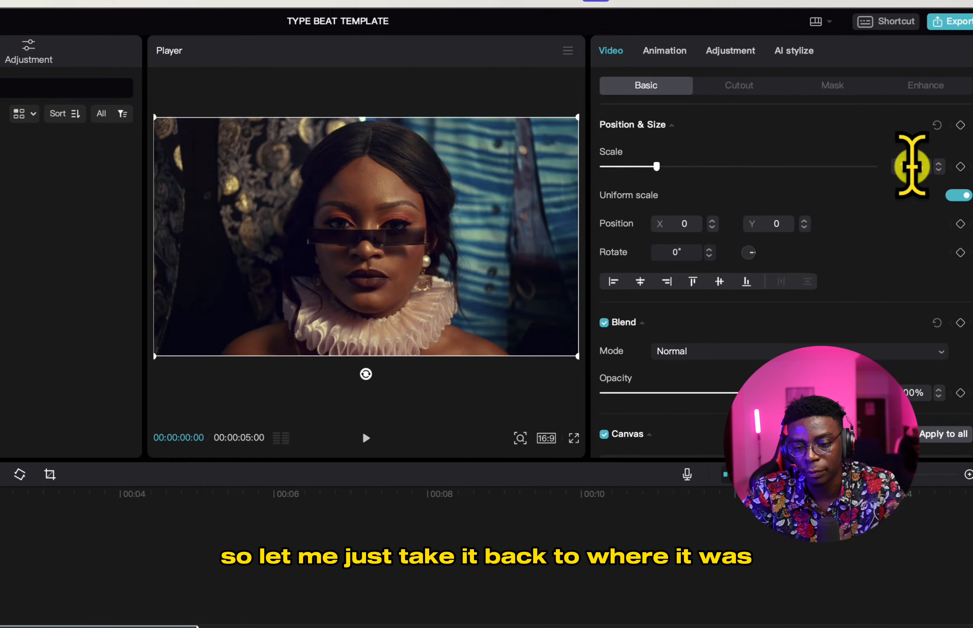
drag(695, 393, 915, 411)
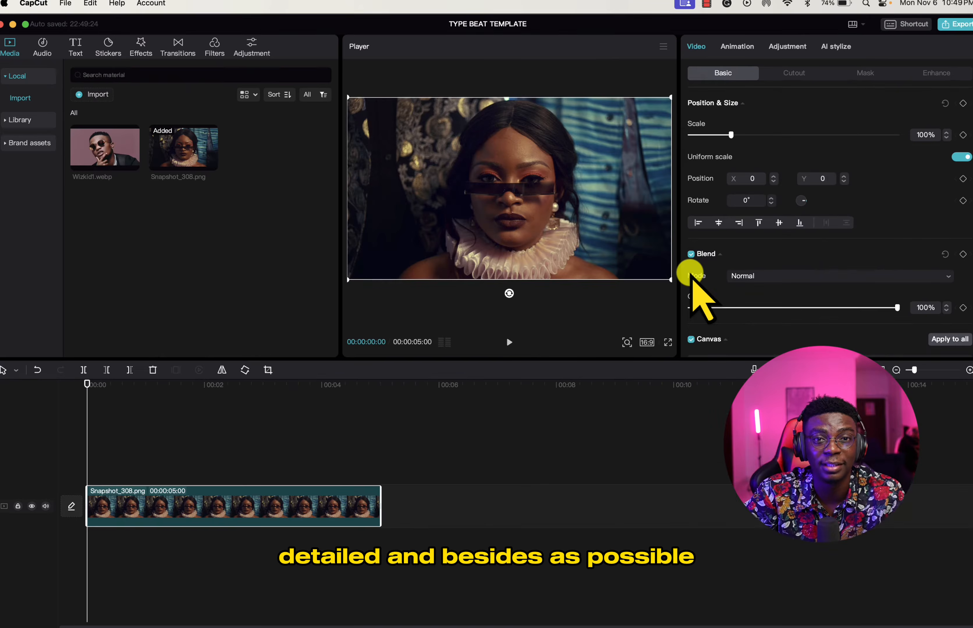
click(581, 312)
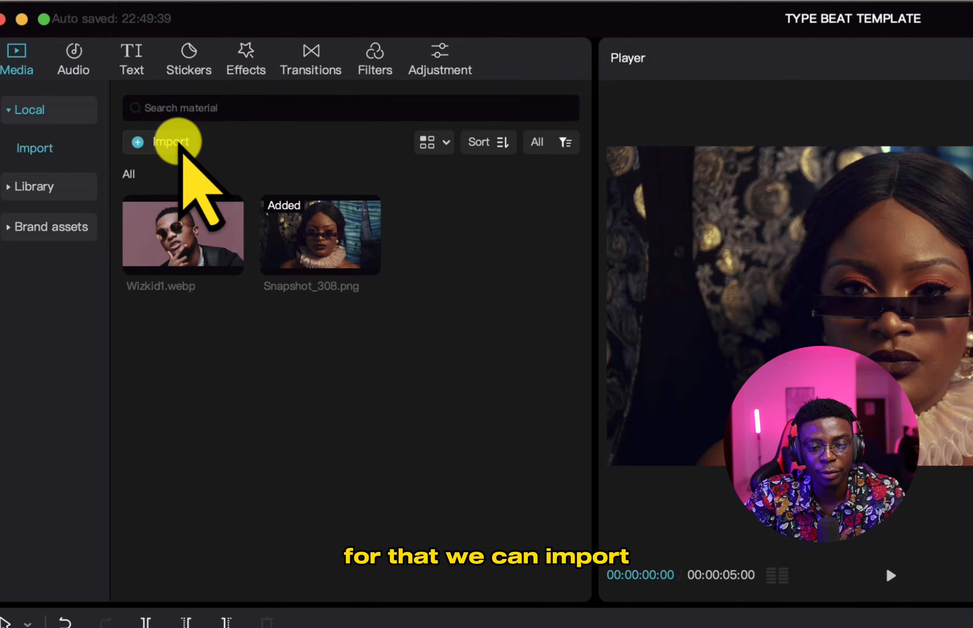
Start a media import and open the BEATS 2023 folder on the SQUAD REALM drive
click(179, 144)
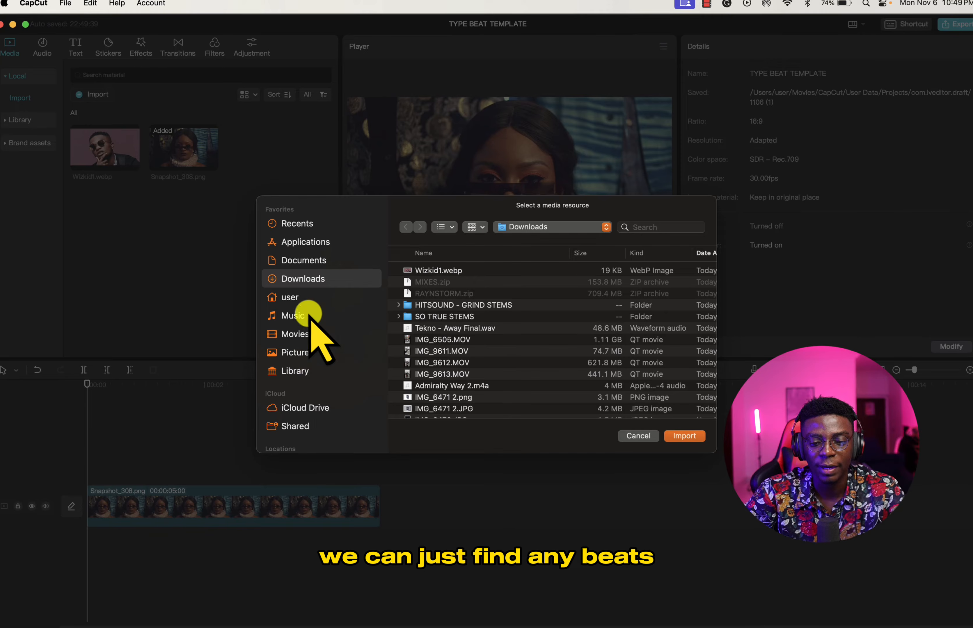
scroll(286, 364, down, 1)
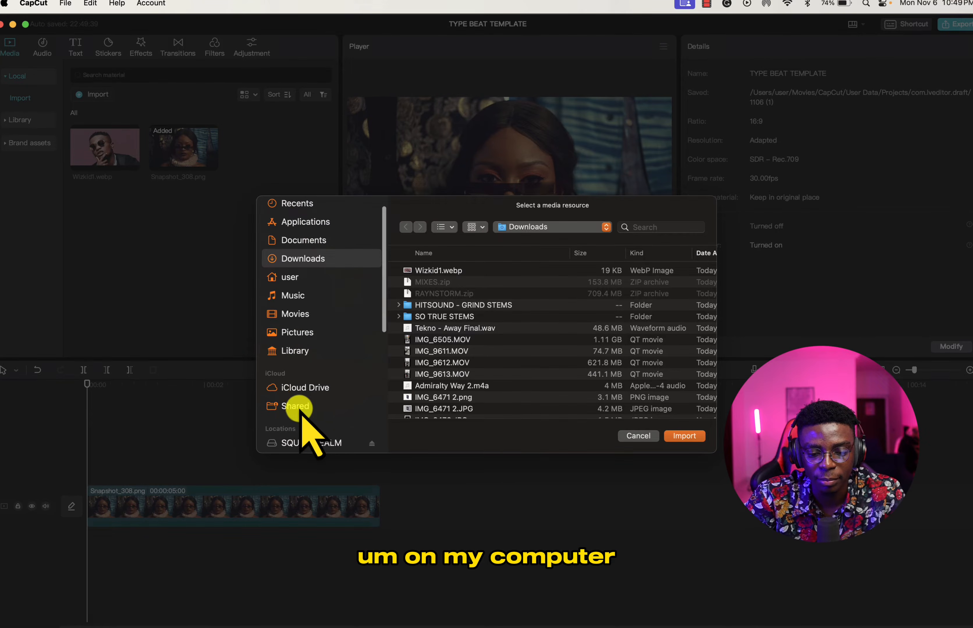
scroll(305, 365, down, 2)
click(310, 402)
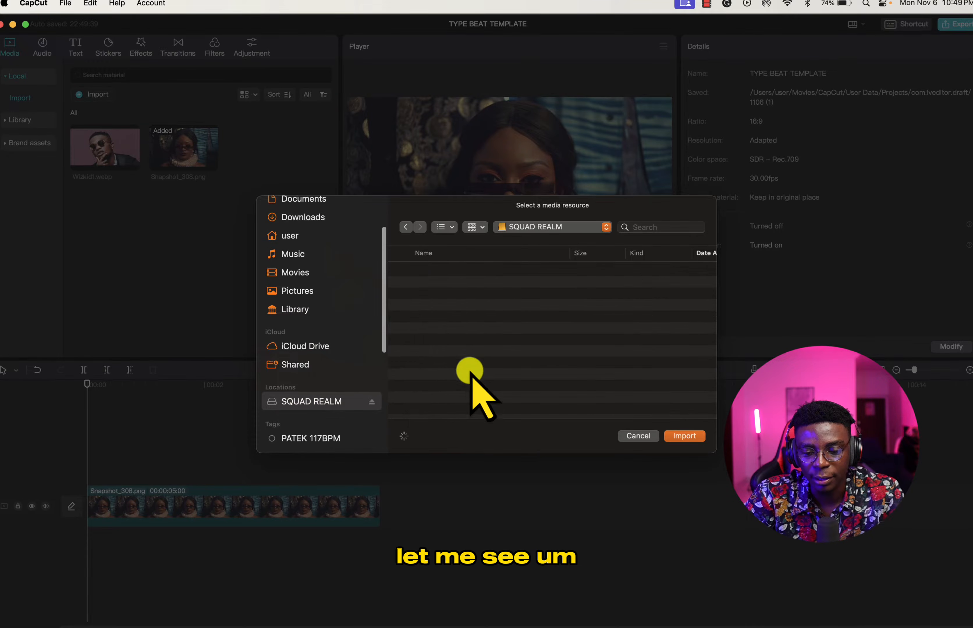
scroll(446, 329, down, 15)
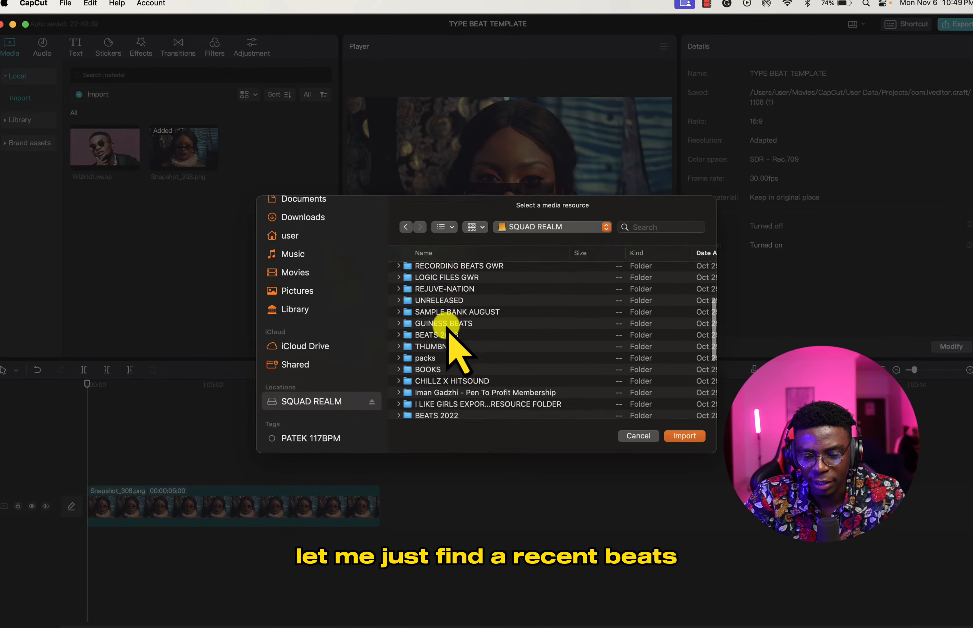
scroll(445, 329, down, 5)
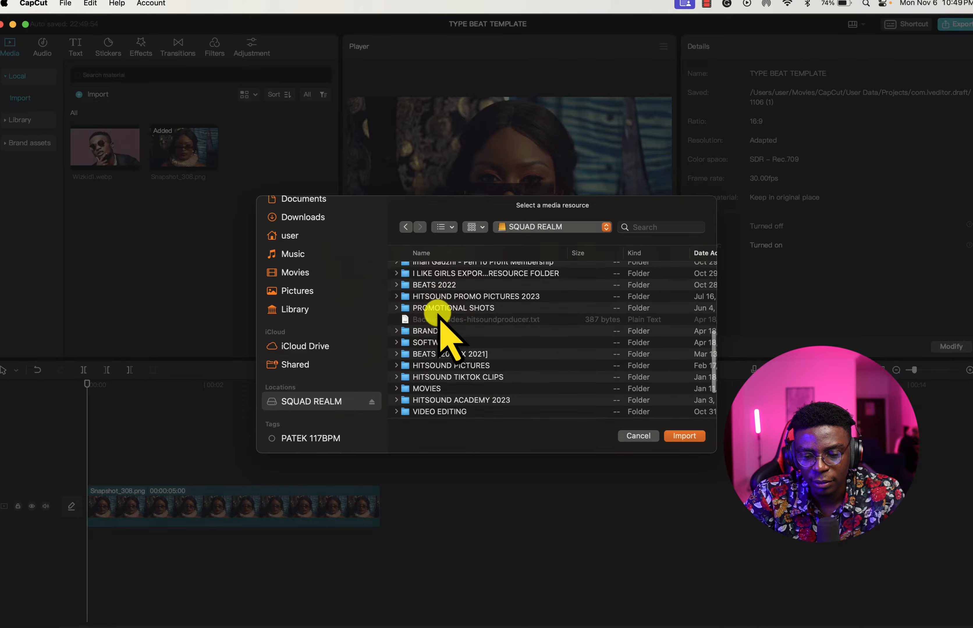
scroll(437, 325, up, 3)
scroll(431, 323, down, 5)
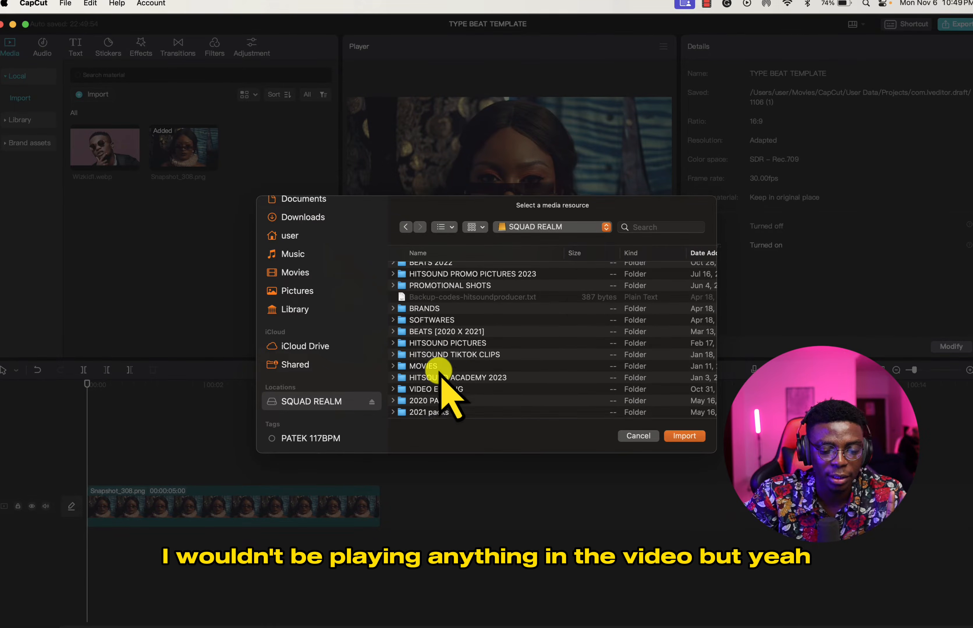
scroll(443, 384, down, 7)
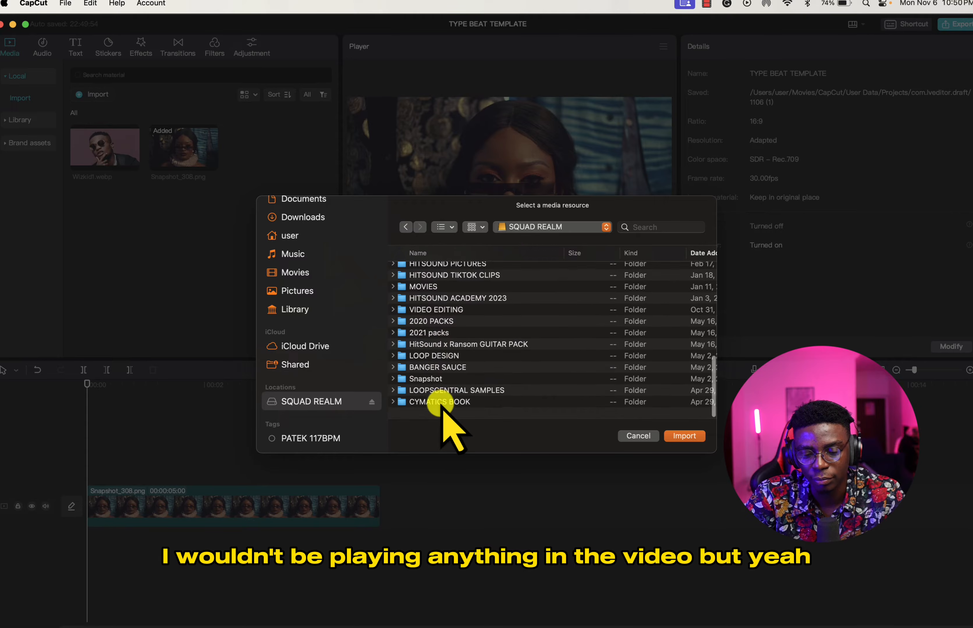
scroll(441, 405, up, 10)
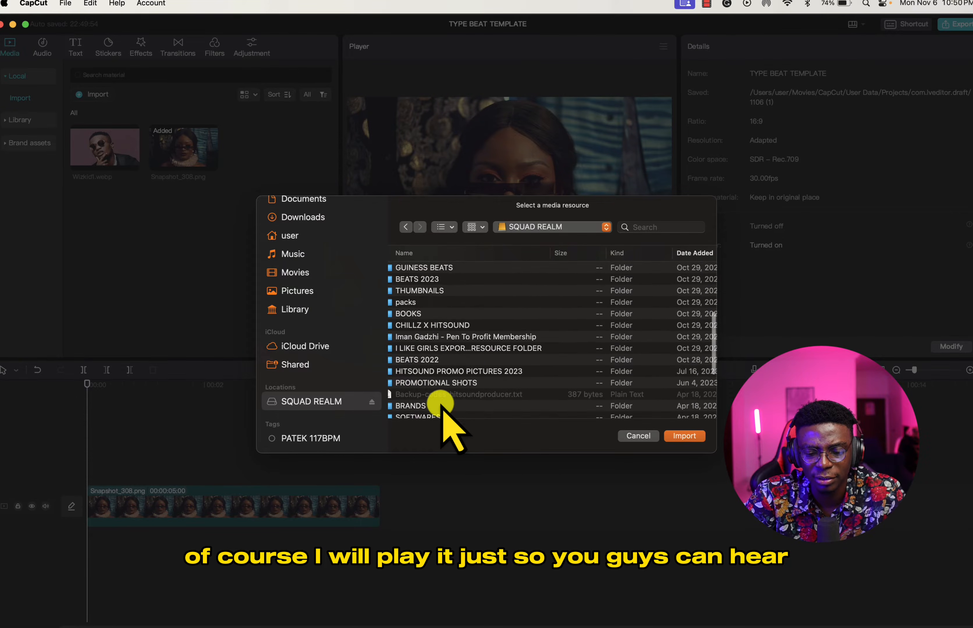
double_click(425, 281)
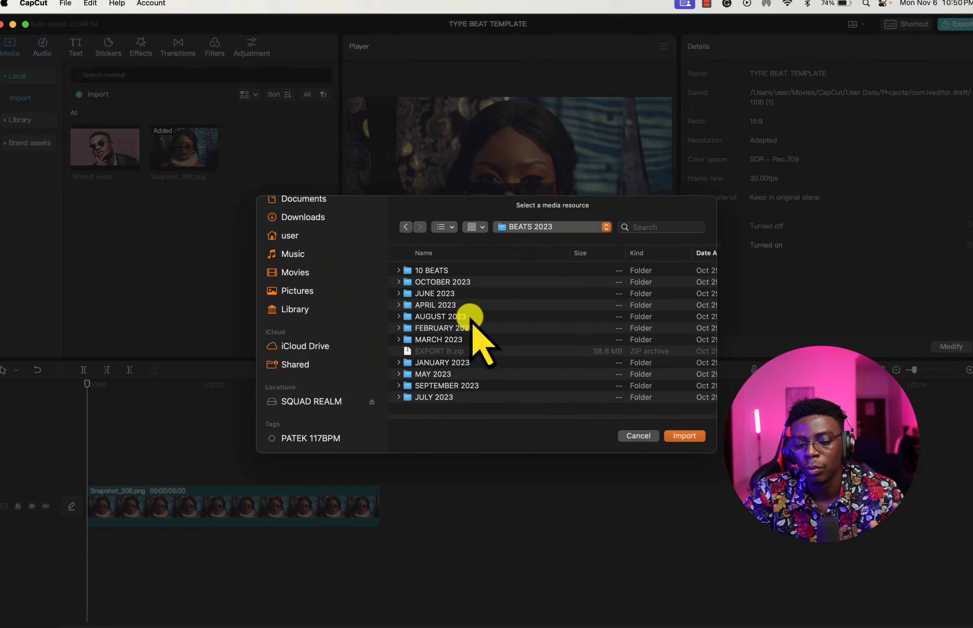
Look through the OCTOBER 2023 folder for a usable beat and return to the BEATS 2023 folder
double_click(440, 283)
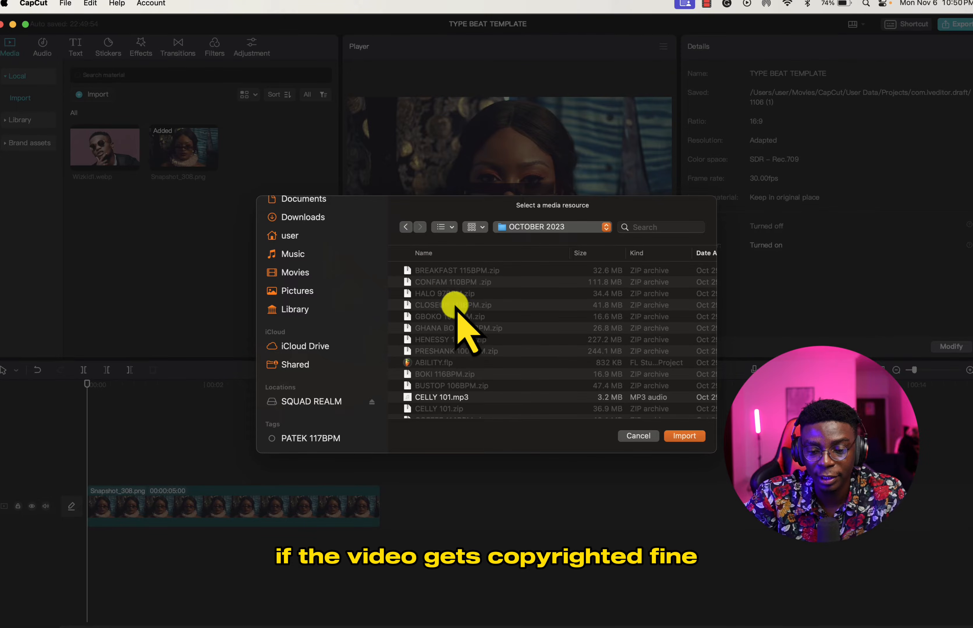
scroll(465, 358, down, 3)
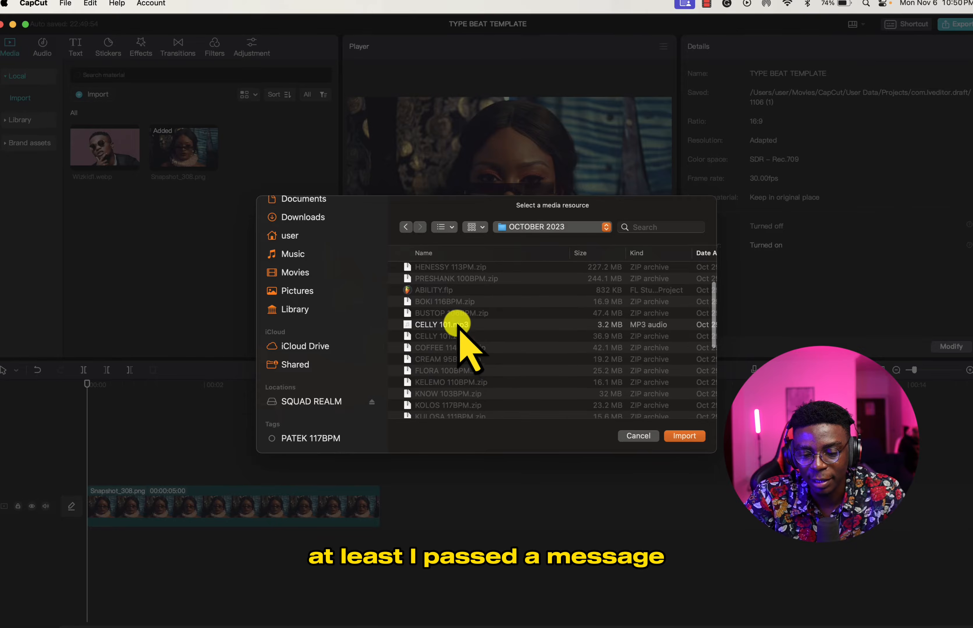
scroll(494, 380, down, 5)
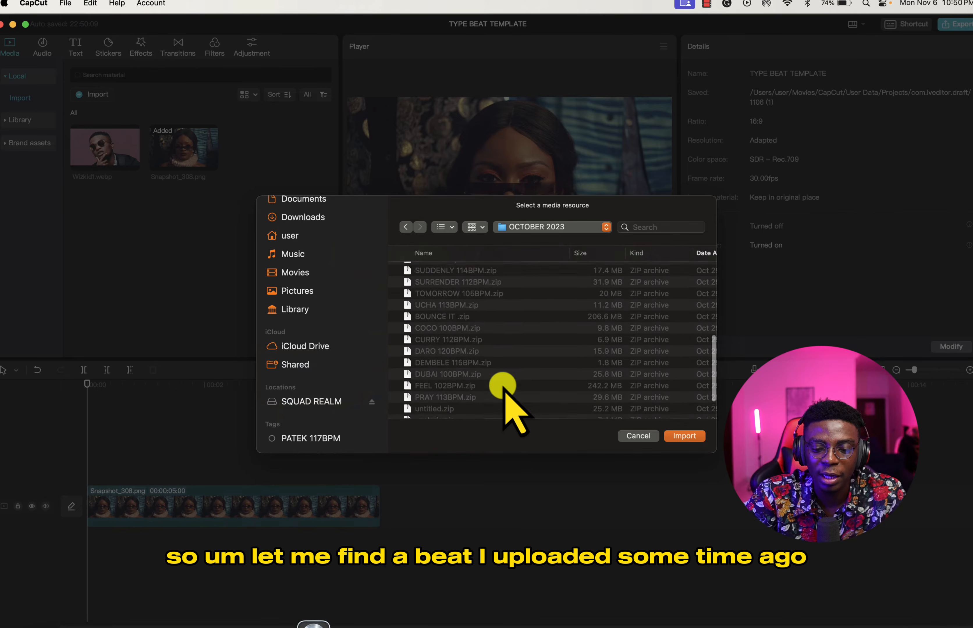
click(405, 227)
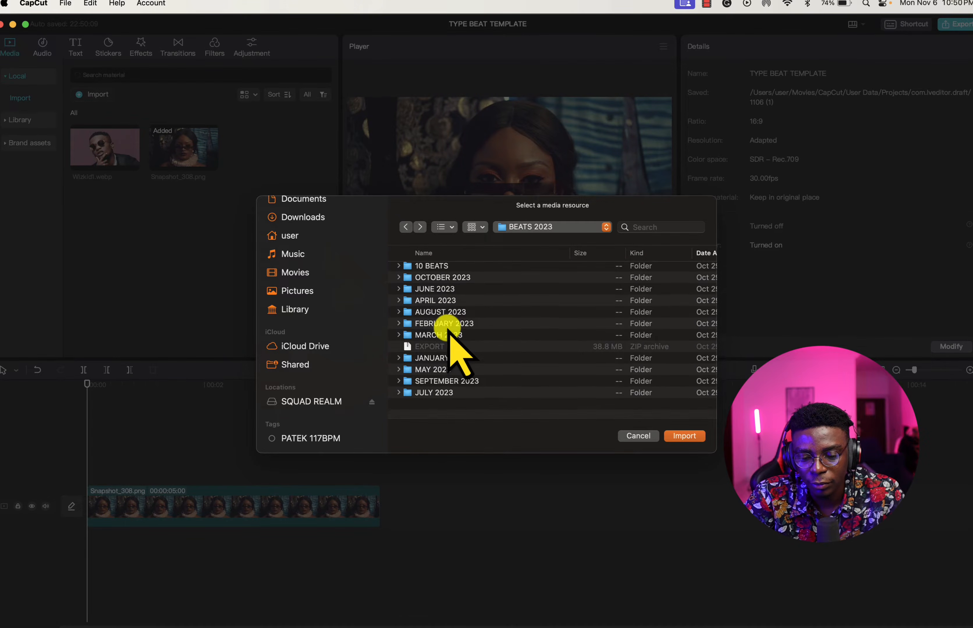
click(405, 228)
click(417, 227)
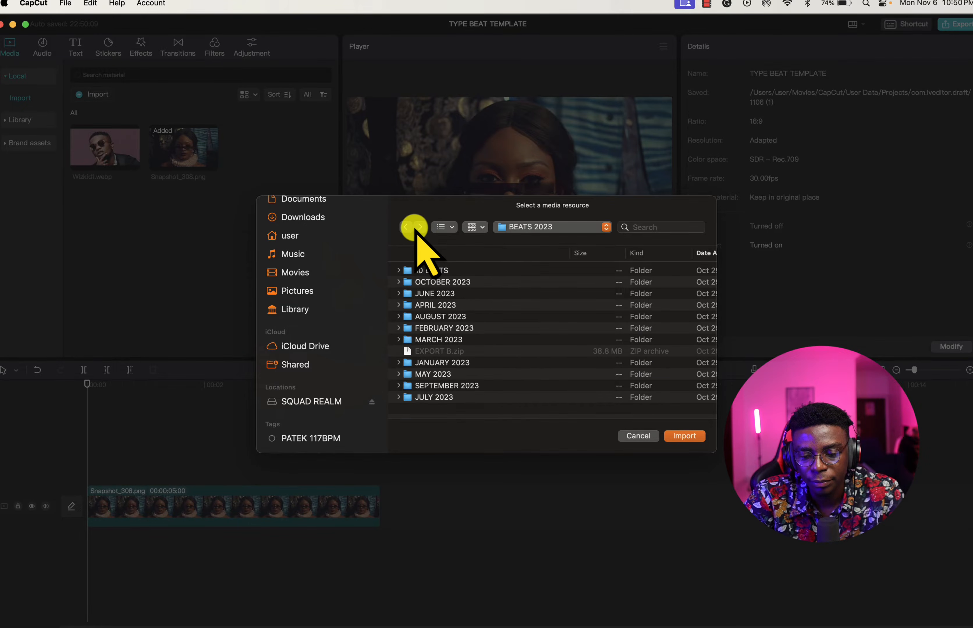
Find 1. SURULERE 112BPM.mp3 in the 10 HD Beats folder inside 10 BEATS, listen to it briefly and import it
double_click(422, 270)
scroll(458, 366, down, 1)
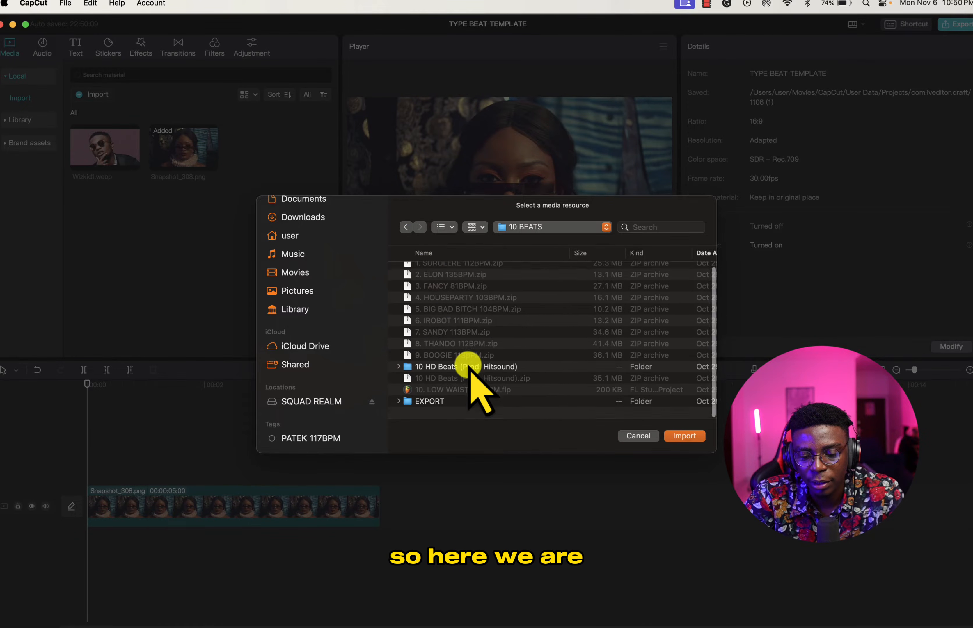
double_click(450, 372)
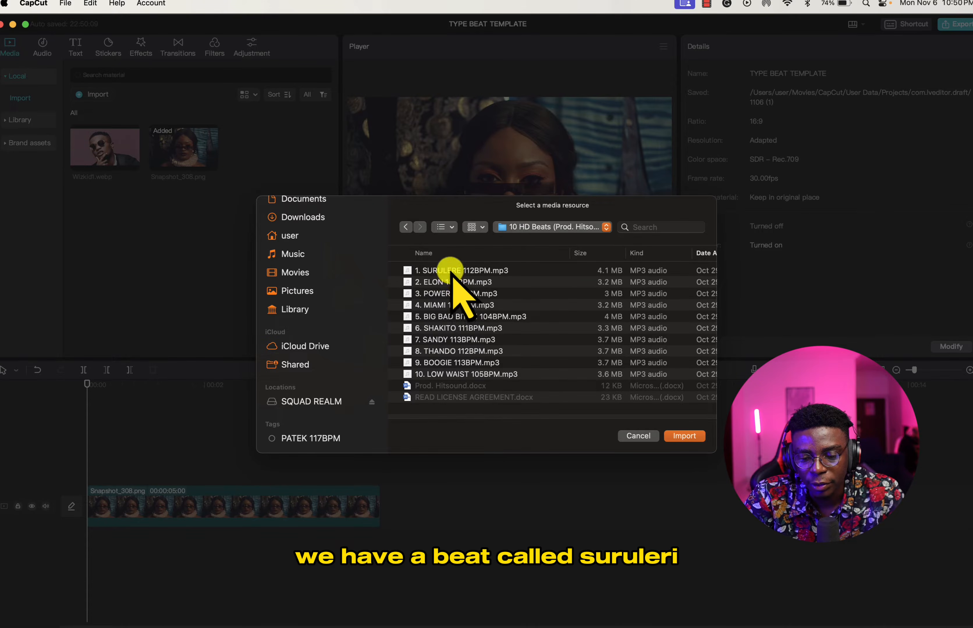
click(452, 273)
key(space)
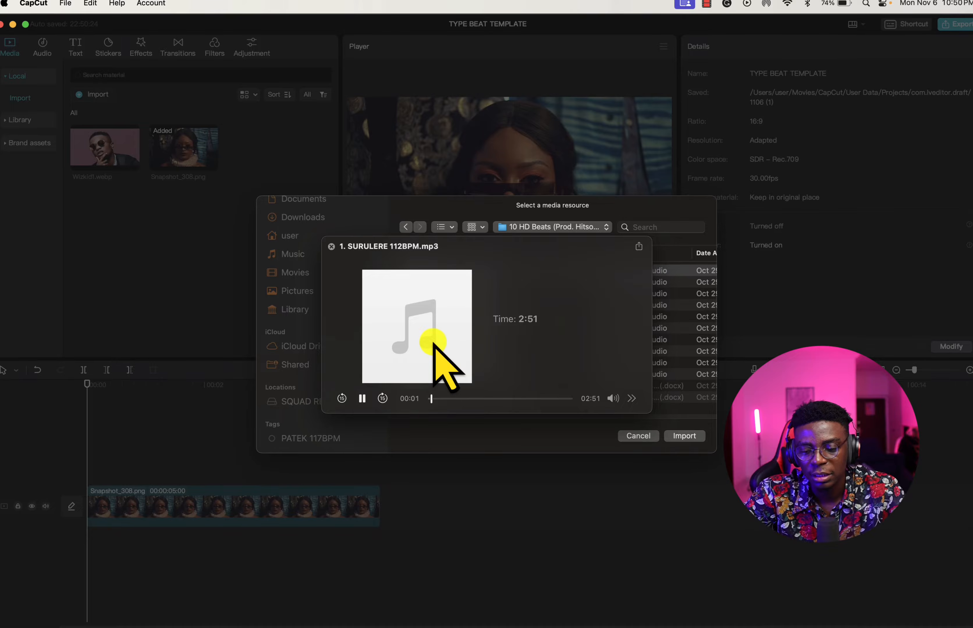
key(space)
click(687, 436)
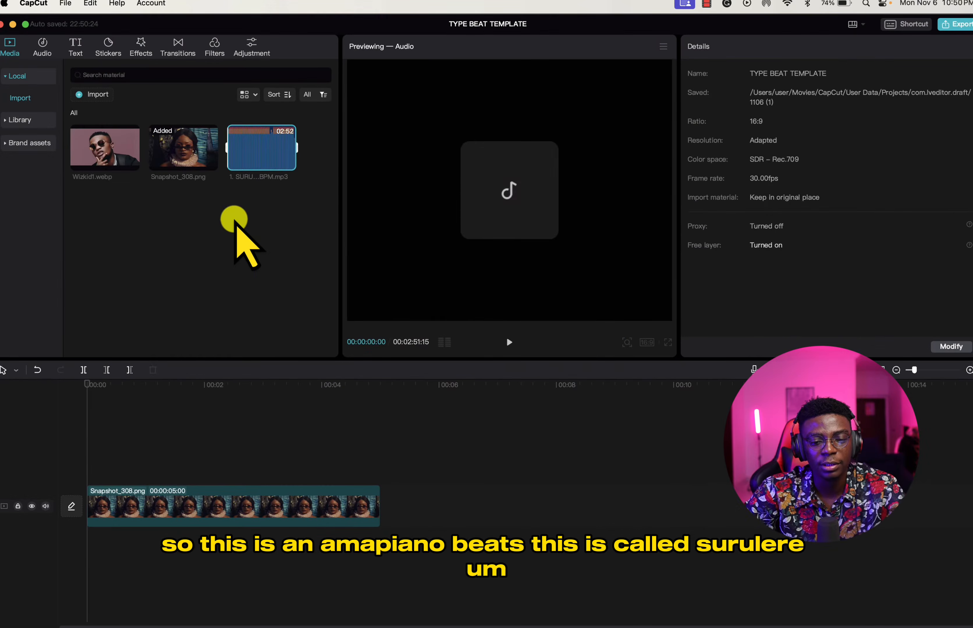
Place the SURULERE beat on an audio track at the start of the timeline and play it briefly
drag(256, 156, 54, 544)
scroll(223, 564, down, 3)
key(space)
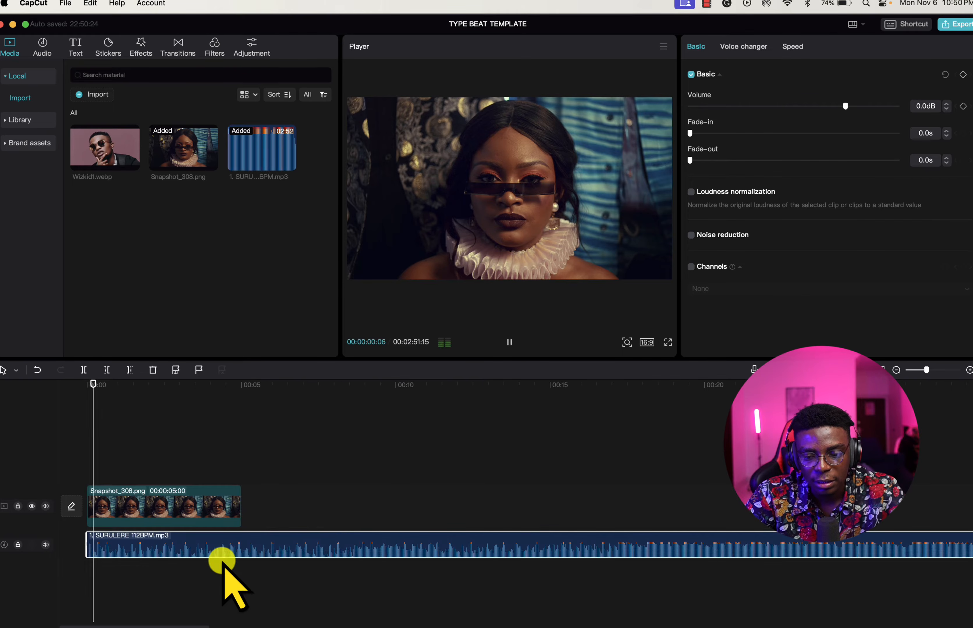
key(space)
Stretch the Snapshot_308.png clip to about 2:50 so that it ends close to the end of the beat
scroll(327, 468, down, 5)
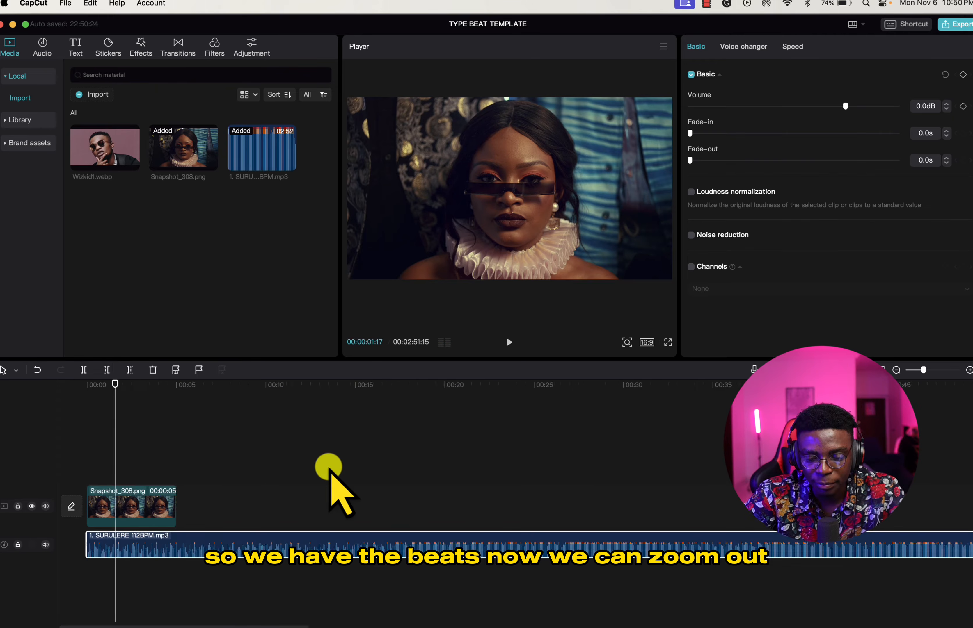
scroll(329, 467, down, 2)
click(97, 504)
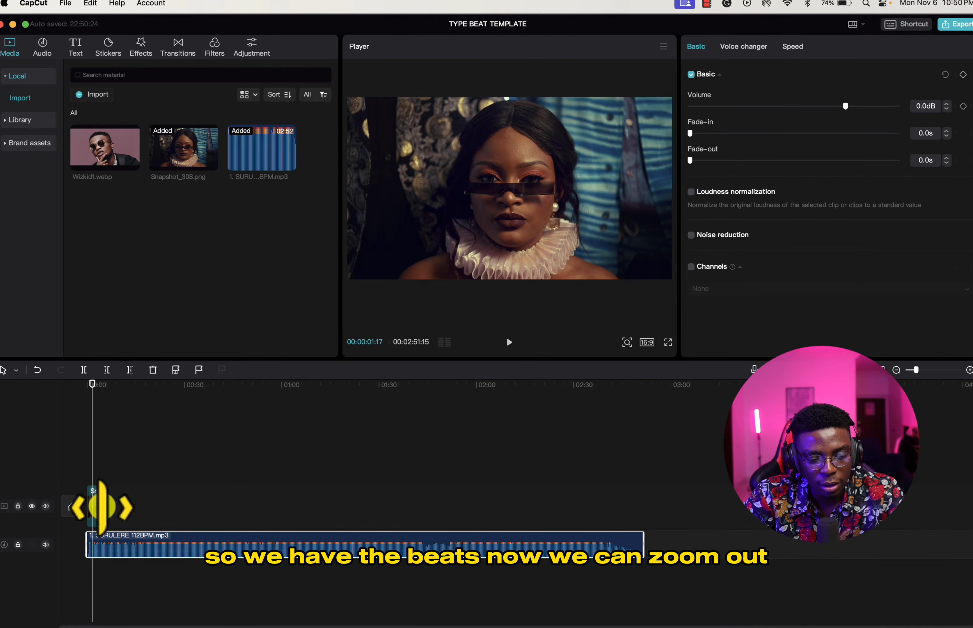
drag(101, 511, 634, 613)
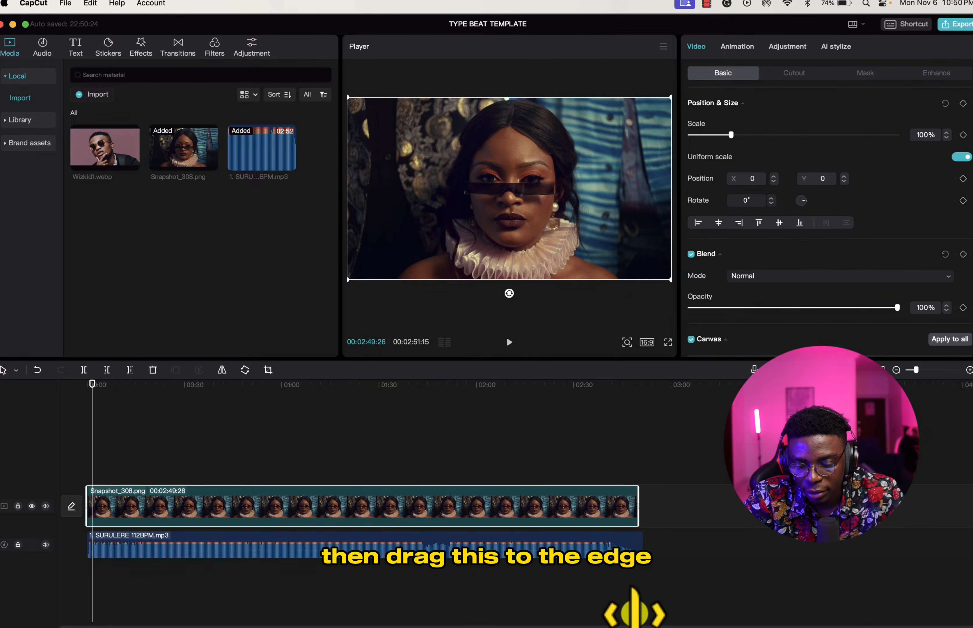
Extend the end of the snapshot clip to meet the end of the beat, for a duration of 00:02:51:14
scroll(653, 536, up, 3)
scroll(653, 532, right, 5)
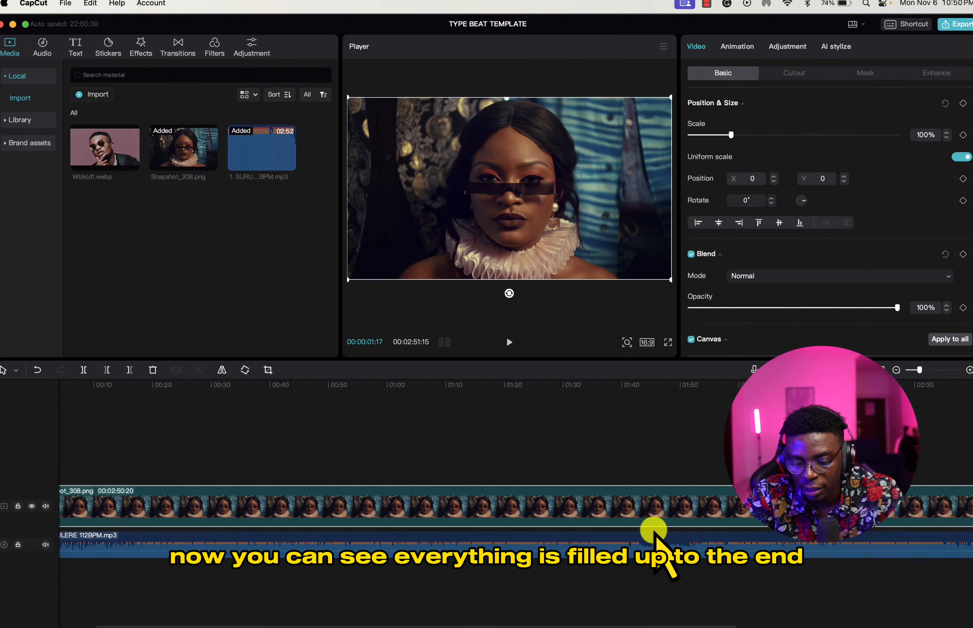
scroll(715, 519, up, 5)
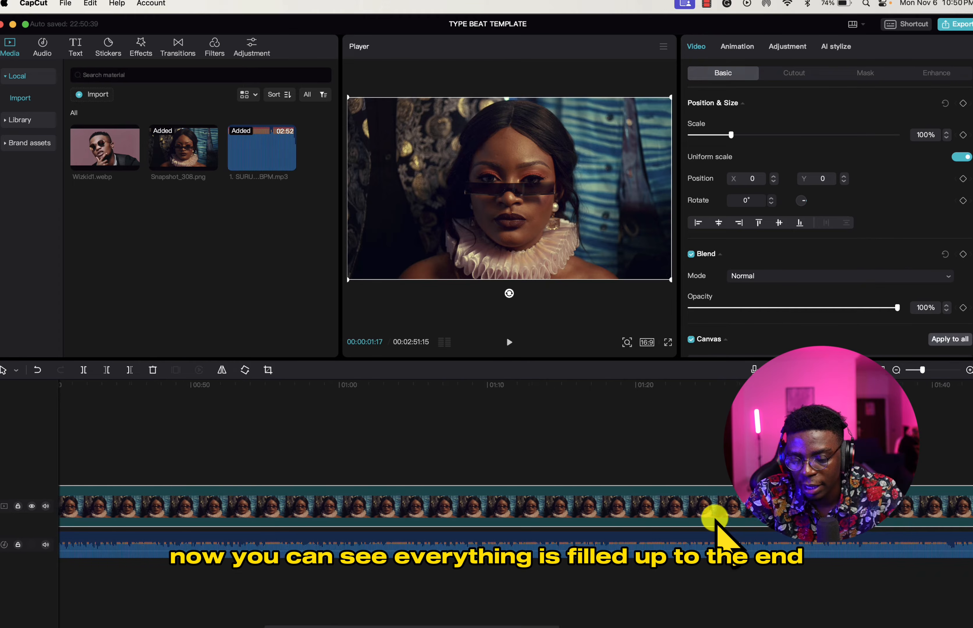
scroll(716, 519, right, 10)
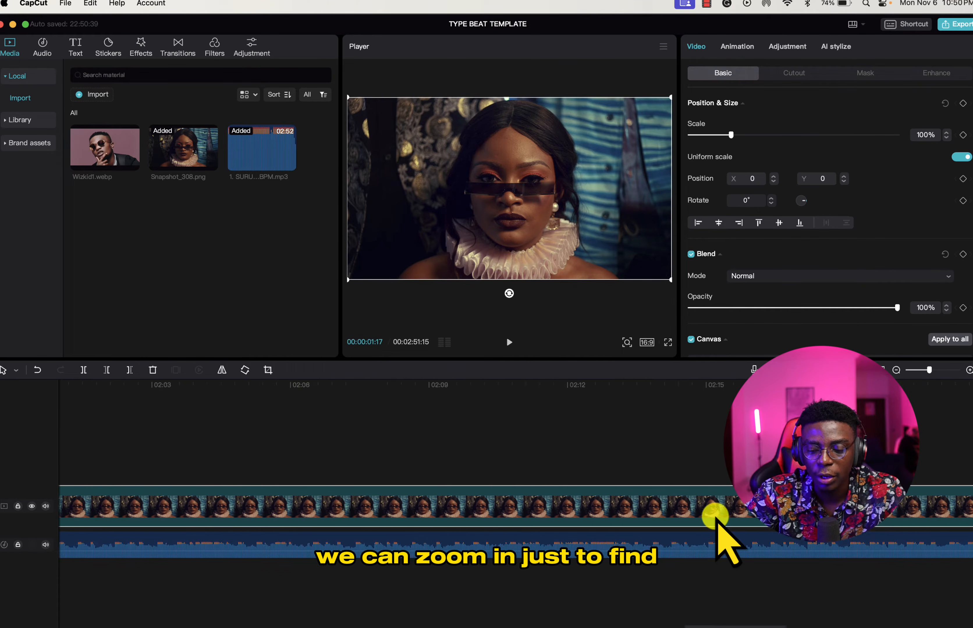
click(695, 537)
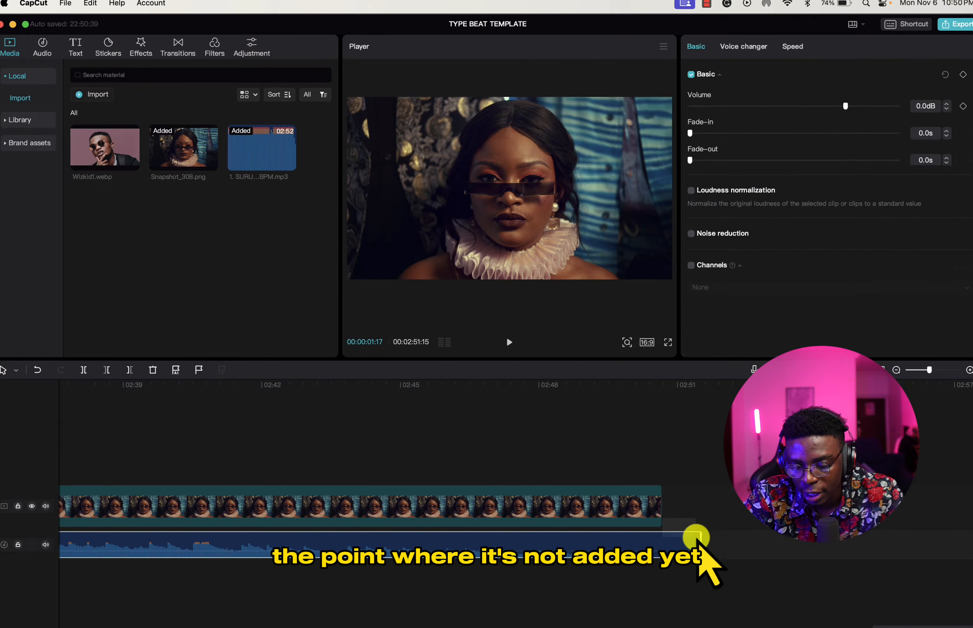
click(643, 510)
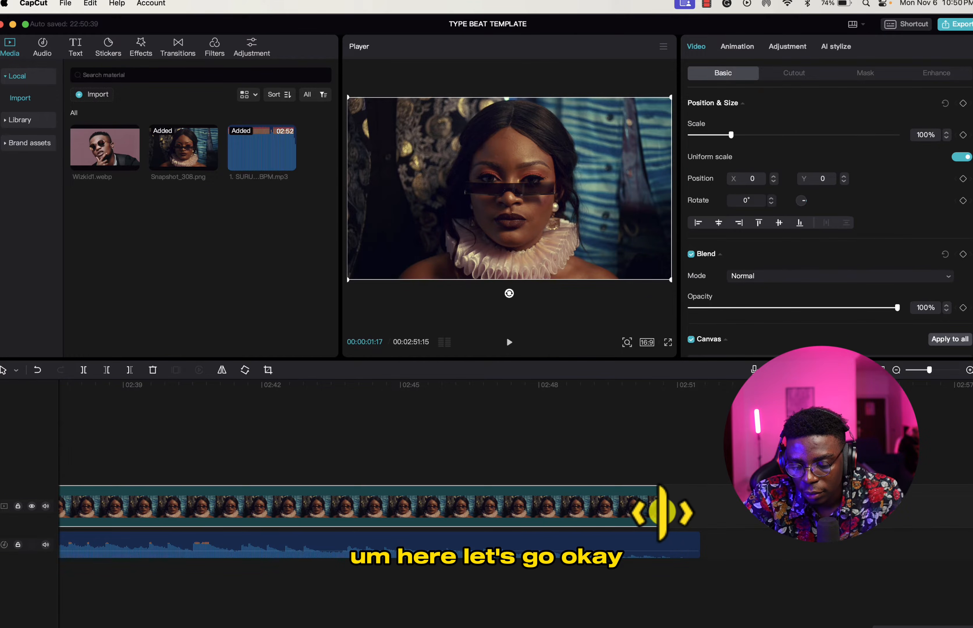
scroll(582, 512, down, 3)
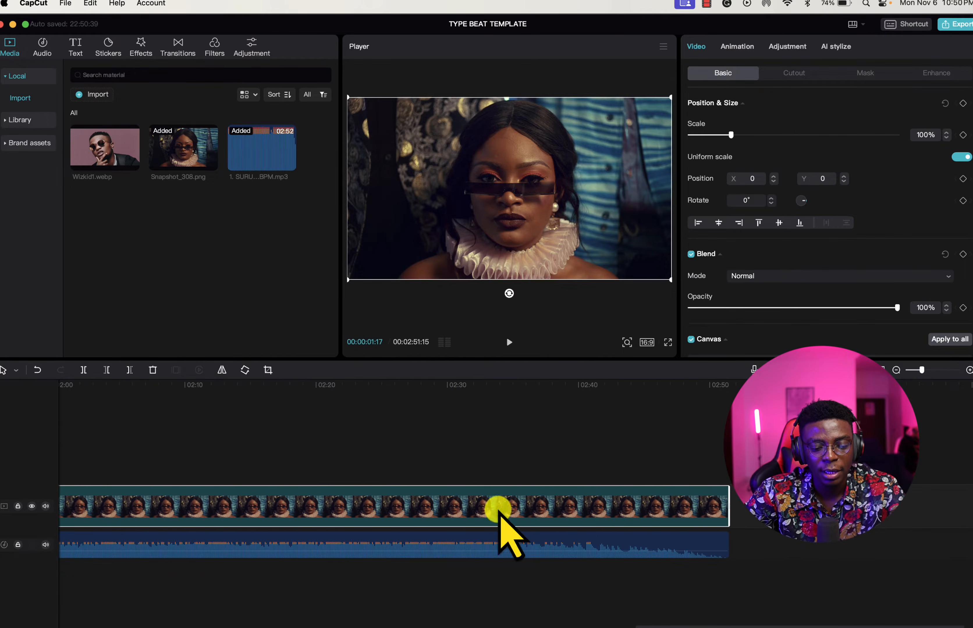
Play the timeline from the beginning, spot-check it at about 12 seconds, and return the playhead to 00:00:00:00
scroll(289, 504, left, 10)
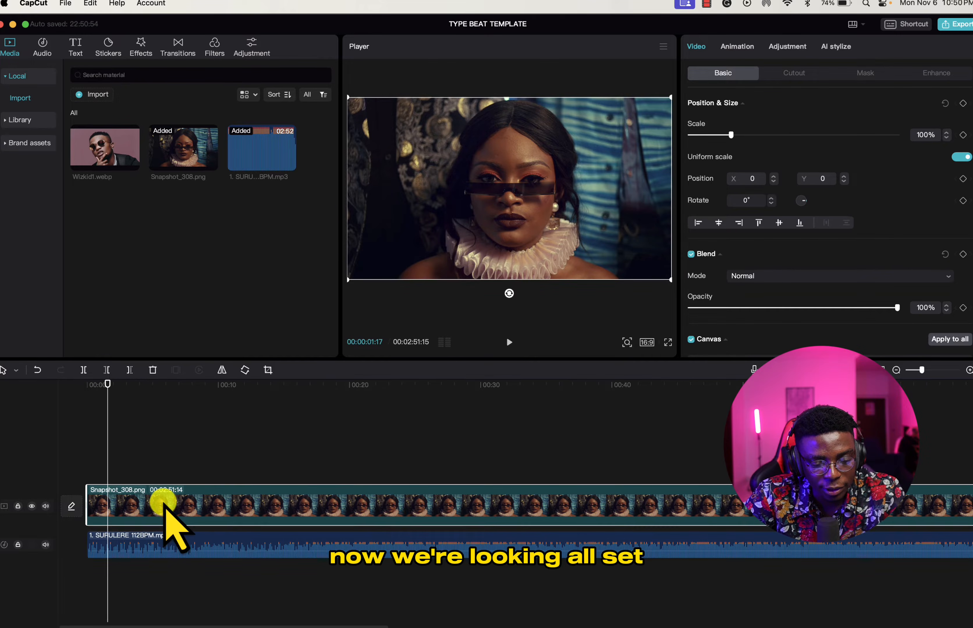
drag(107, 384, 55, 388)
key(space)
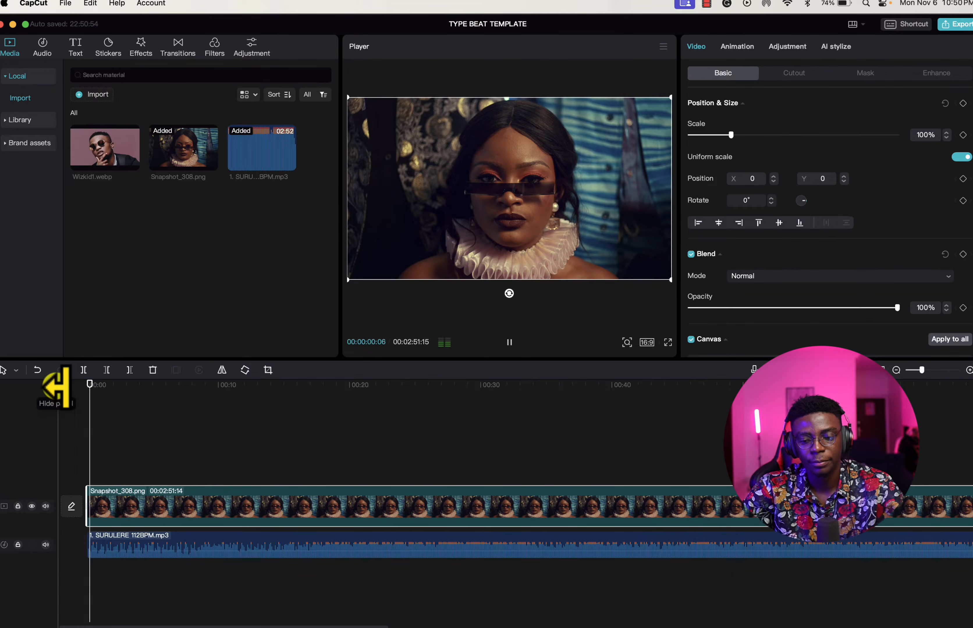
click(256, 439)
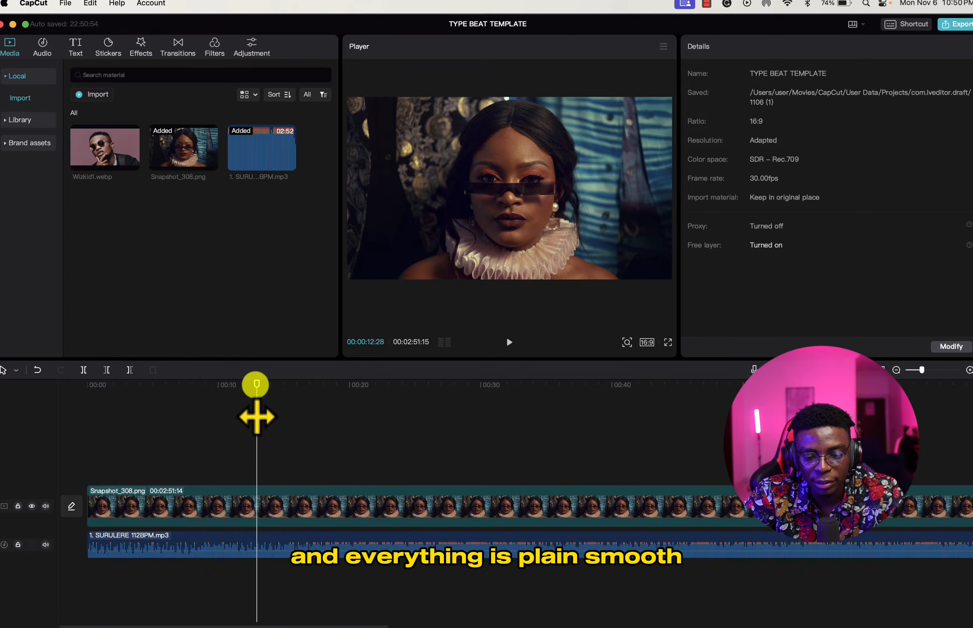
drag(257, 417, 78, 405)
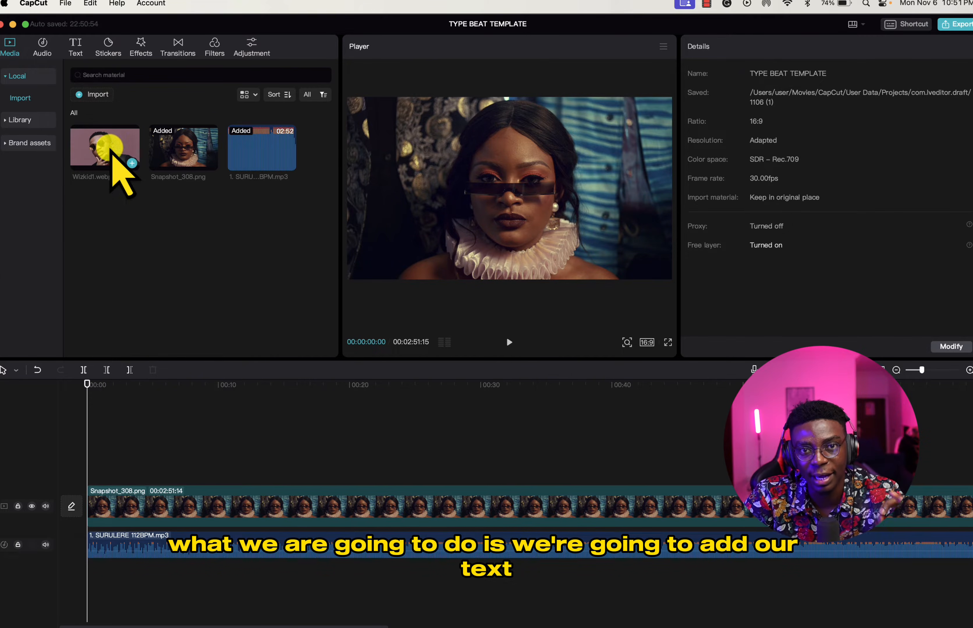
Add a default text clip on a track above the Snapshot_308.png clip, aligned with the start of the timeline
click(74, 45)
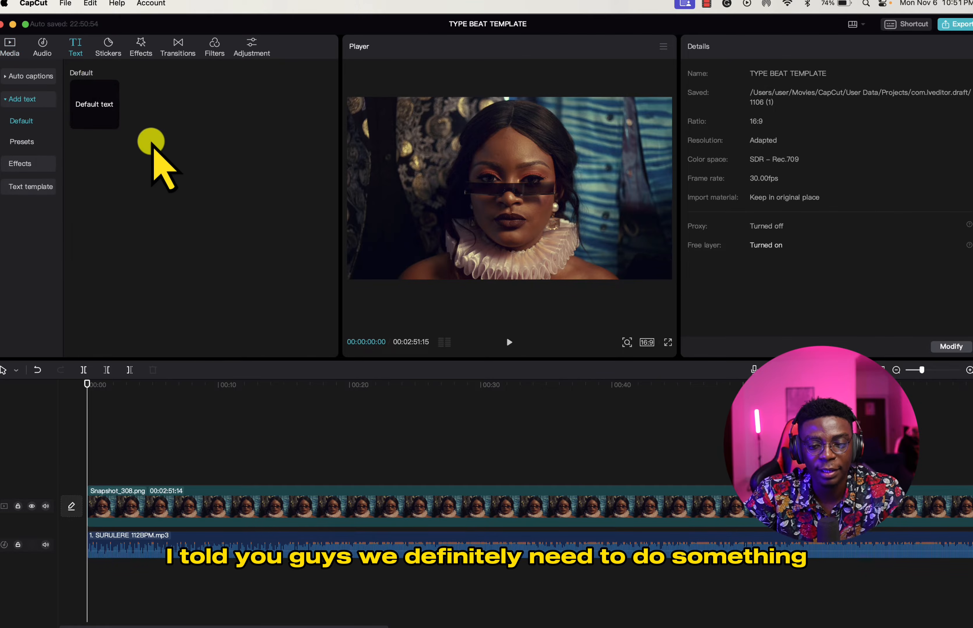
drag(96, 102, 90, 476)
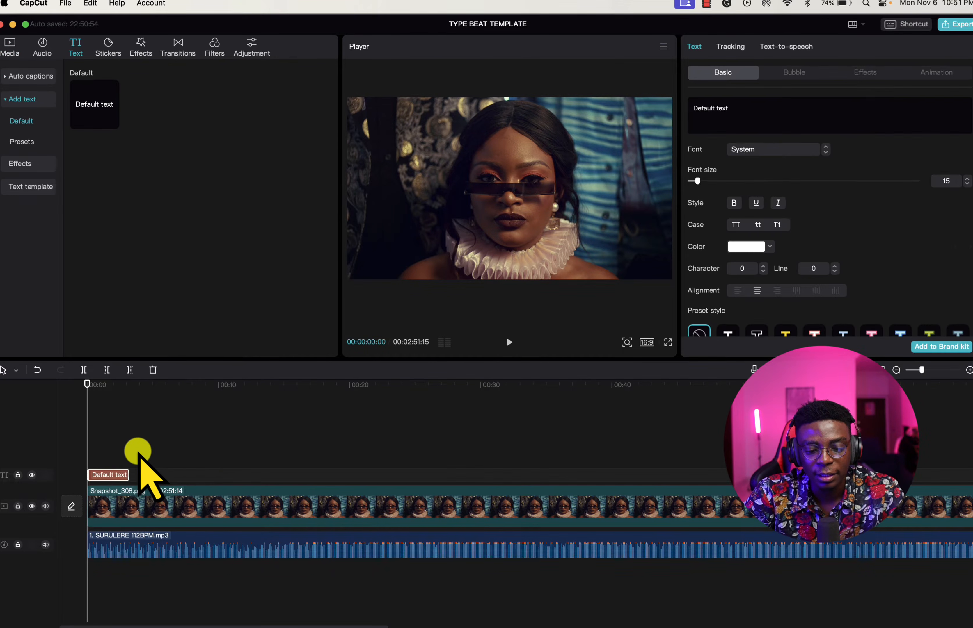
drag(97, 473, 81, 473)
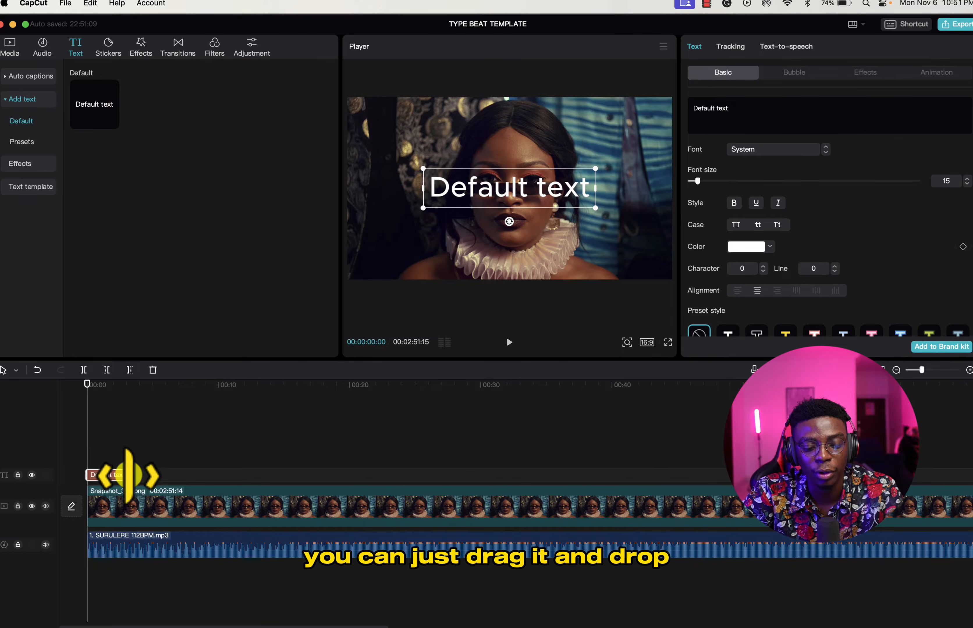
Extend the text clip so that it ends together with the Snapshot_308.png clip
drag(127, 475, 600, 491)
scroll(600, 490, down, 3)
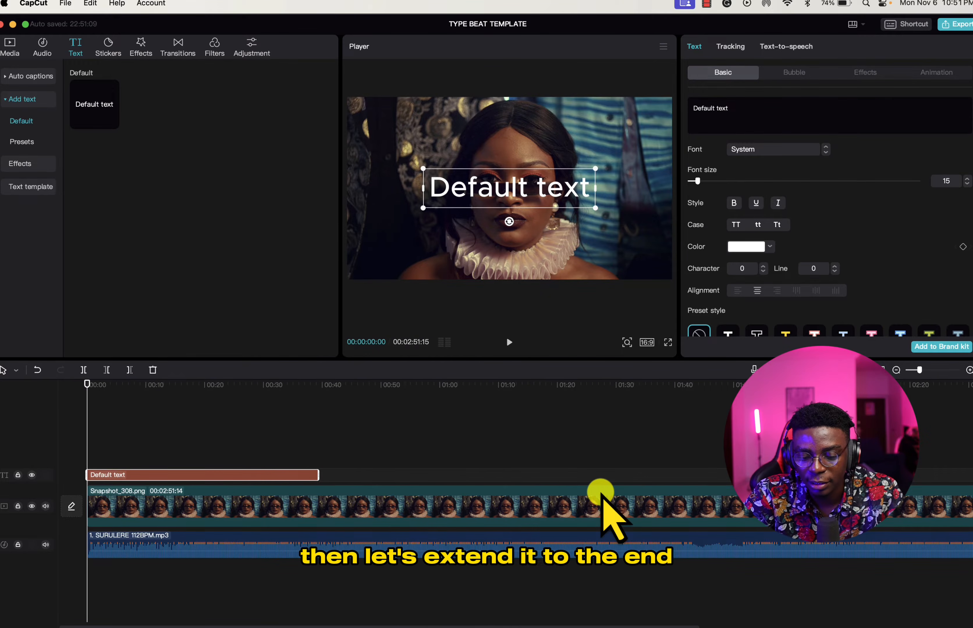
drag(316, 474, 889, 475)
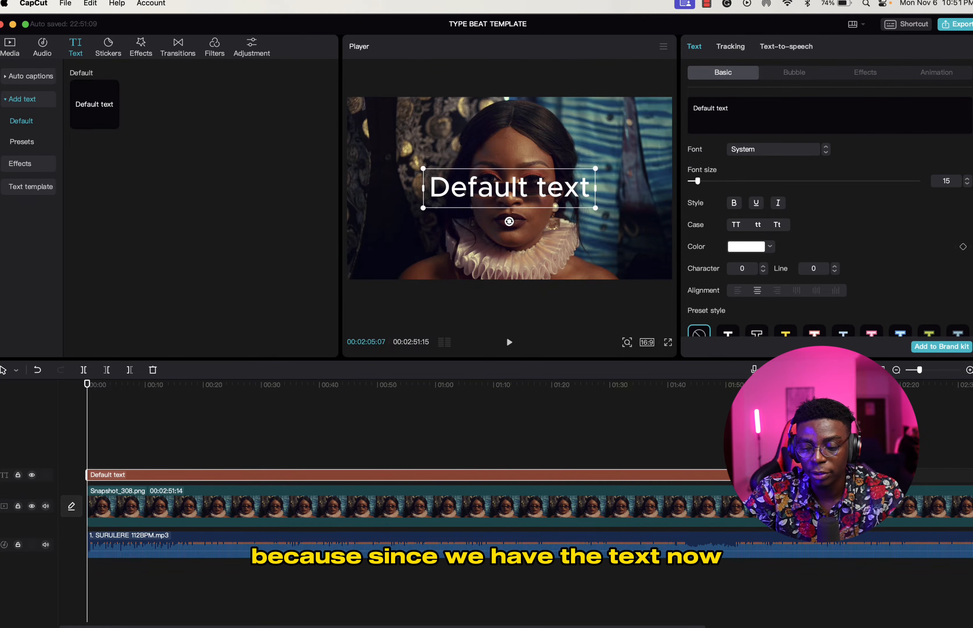
scroll(883, 515, right, 6)
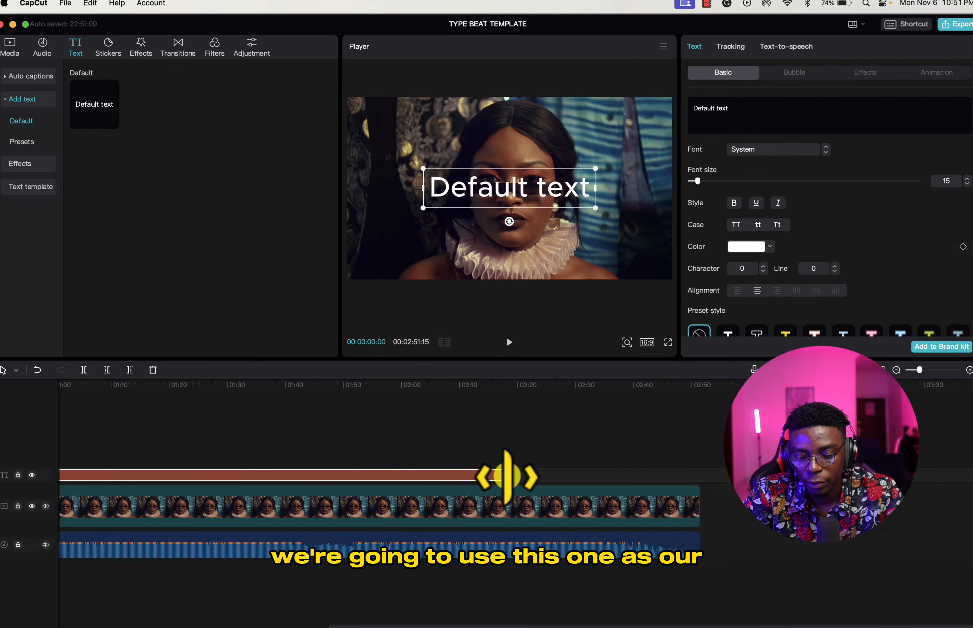
drag(506, 477, 688, 497)
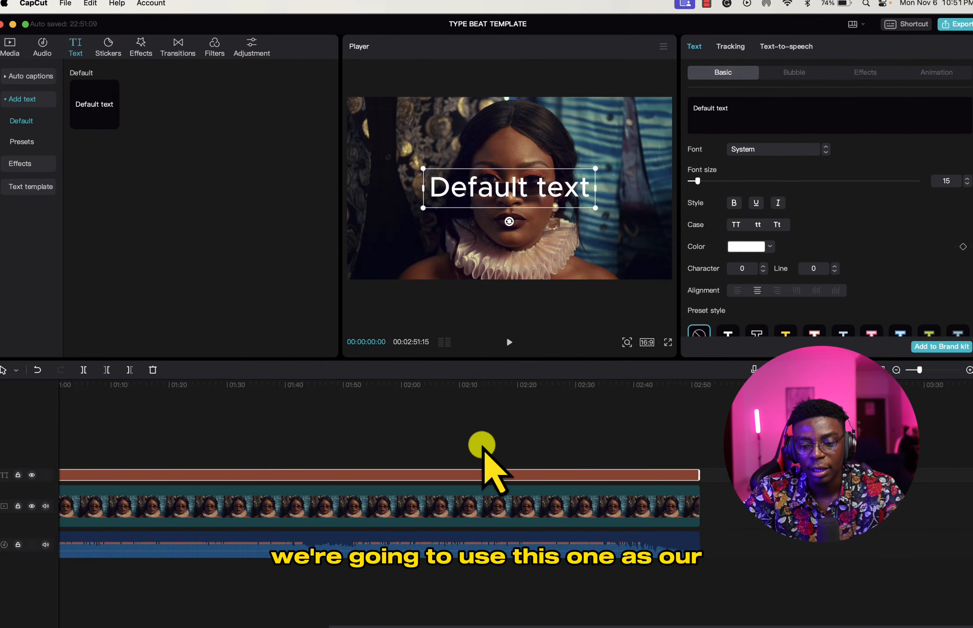
Replace the default text with SURULERE and return the playhead to 00:00:00:00
scroll(450, 429, left, 3)
click(396, 445)
scroll(394, 457, left, 6)
scroll(393, 470, left, 2)
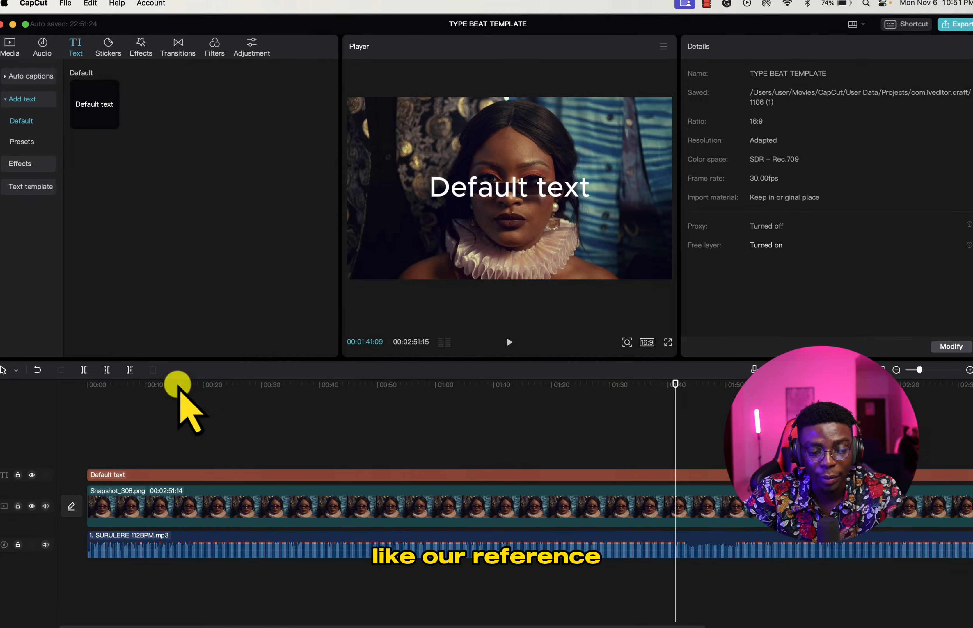
click(127, 474)
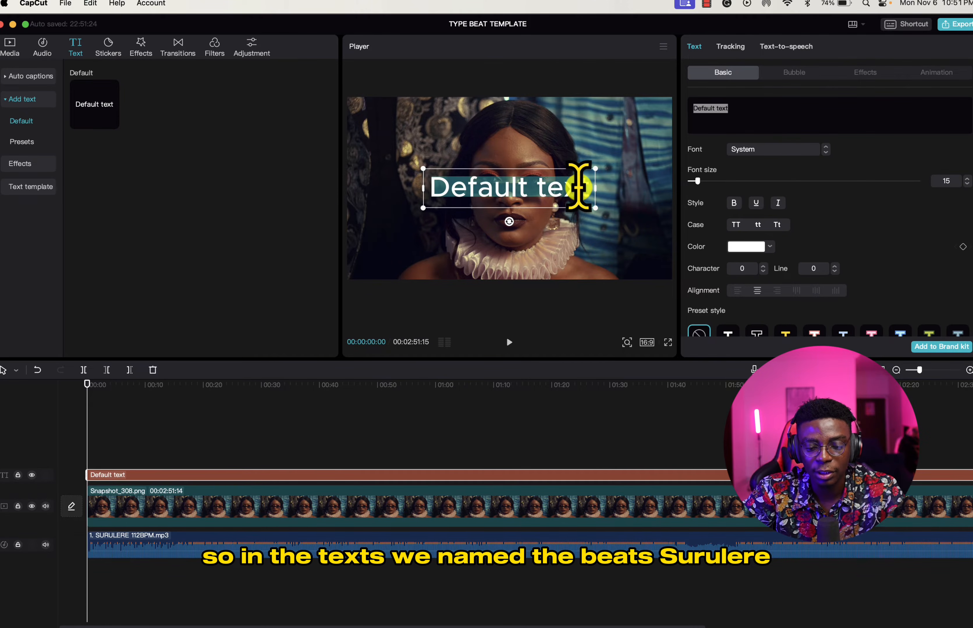
text(SURU)
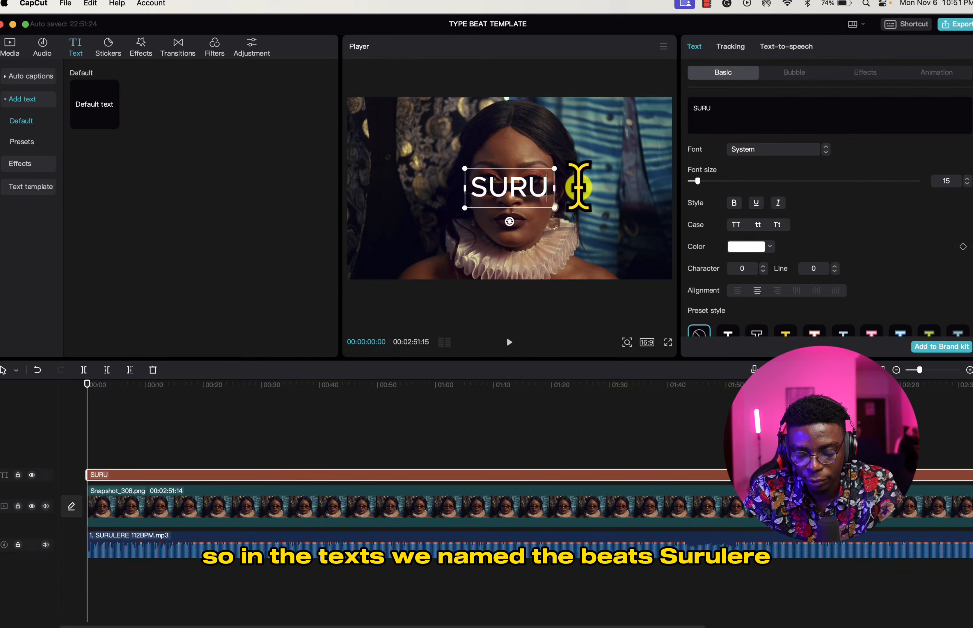
text(LERE)
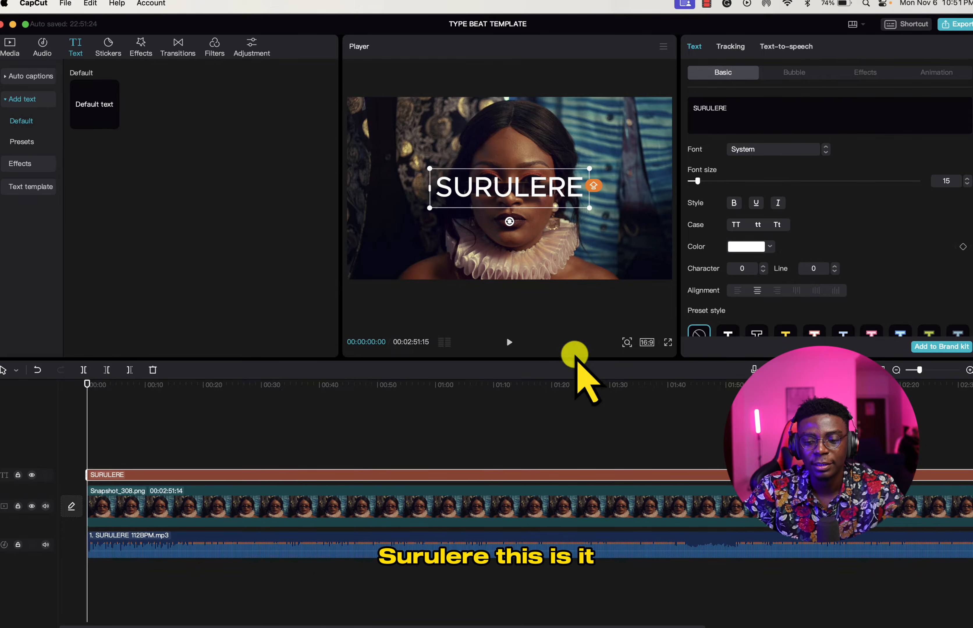
click(550, 429)
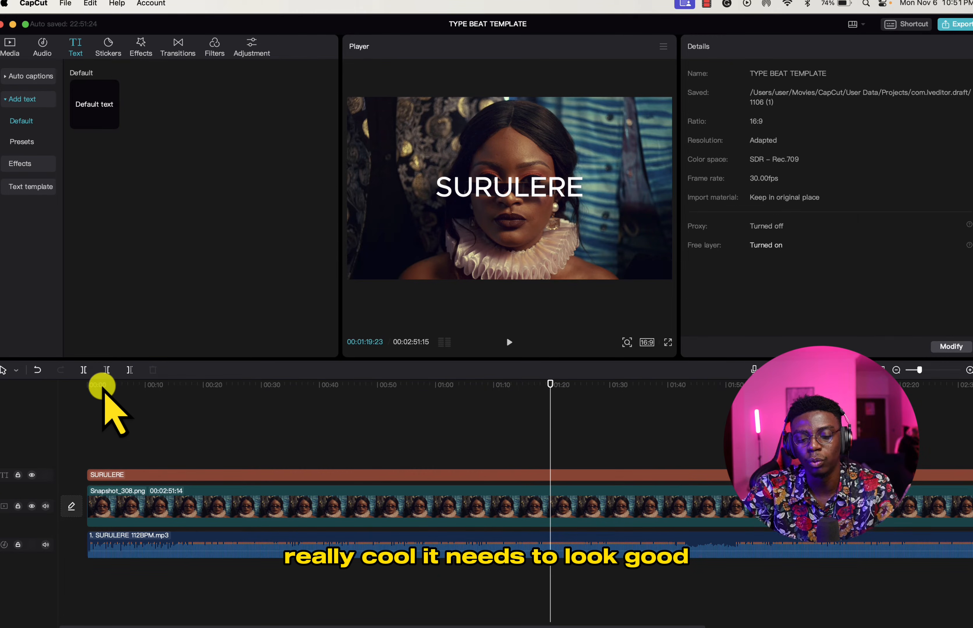
click(72, 390)
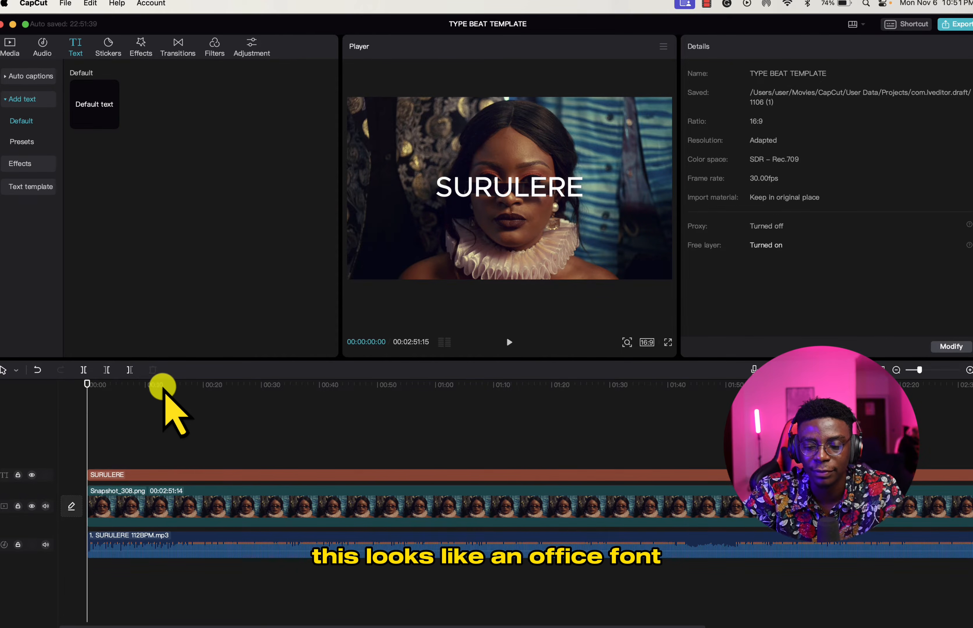
Try the Thrive and BowlbyOneSC fonts on the SURULERE text, and set its font to Sequel
click(278, 475)
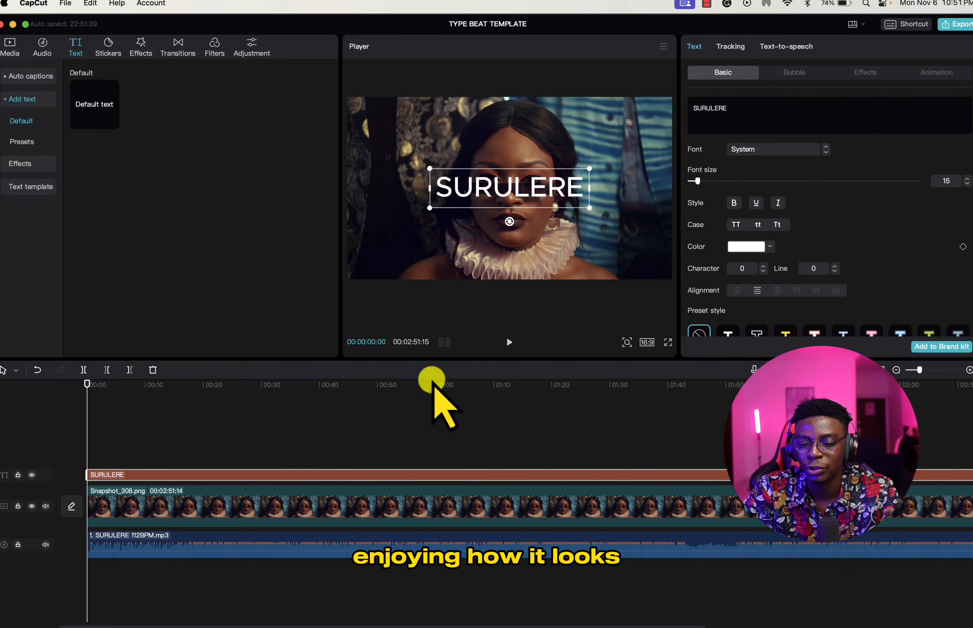
click(768, 149)
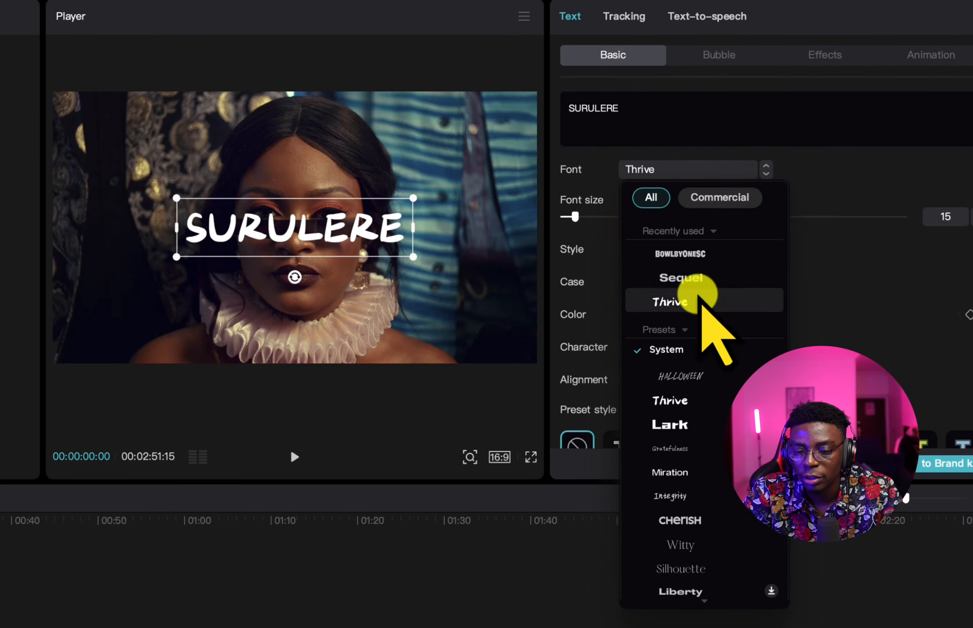
click(781, 243)
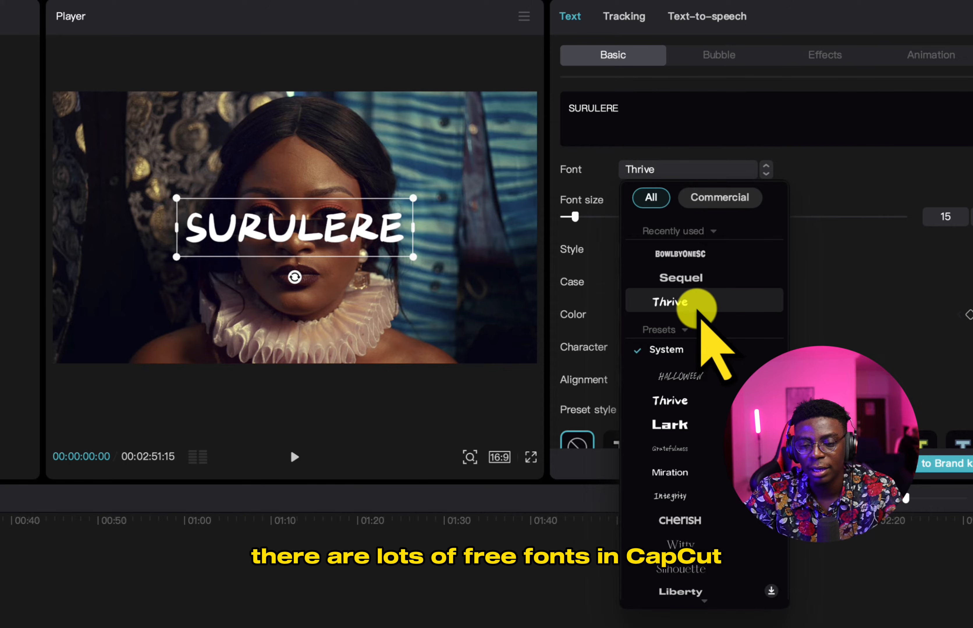
click(671, 255)
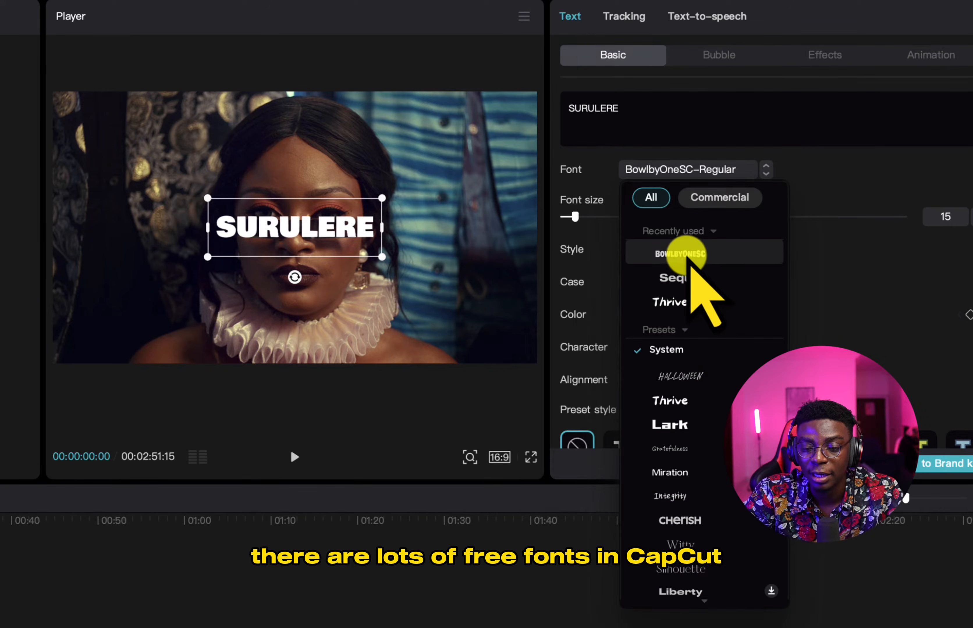
click(678, 279)
click(699, 351)
click(695, 400)
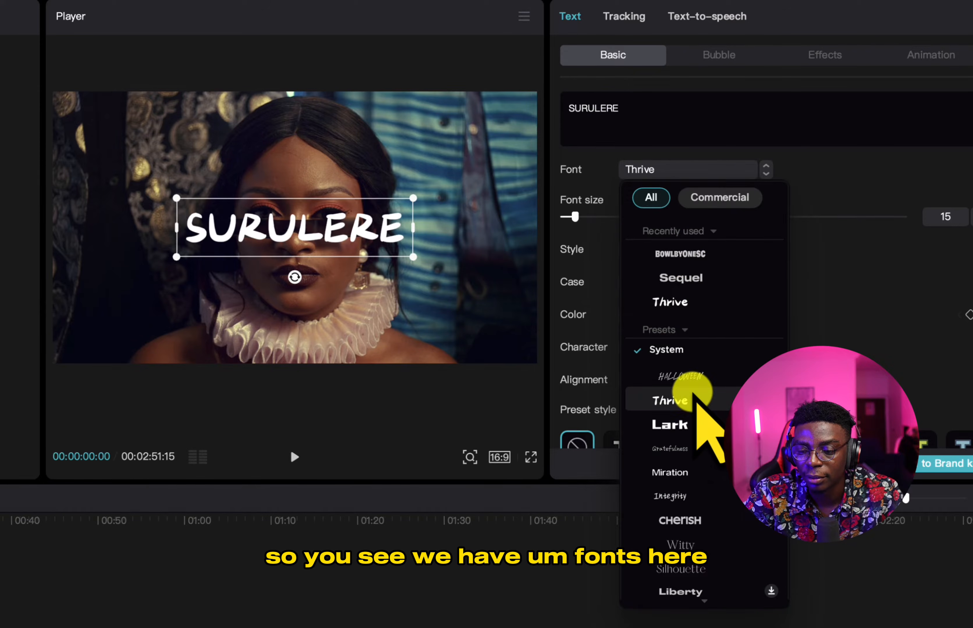
click(682, 279)
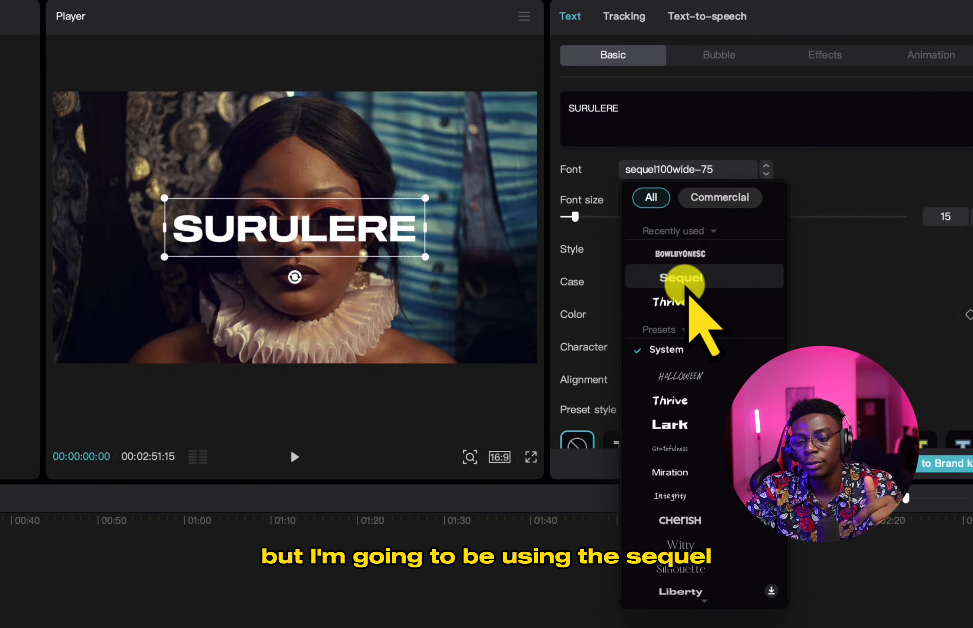
click(682, 279)
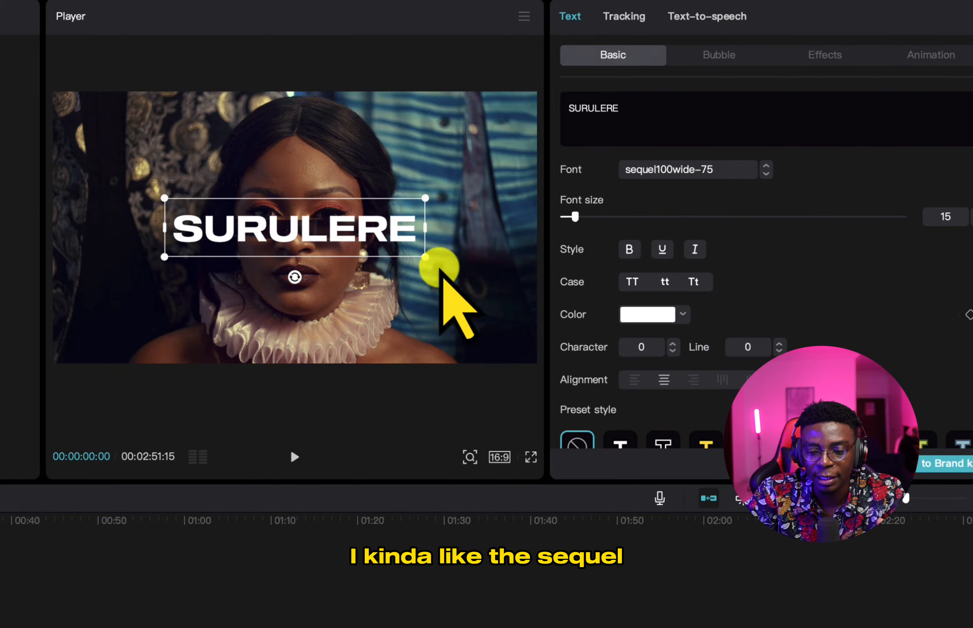
Enlarge the SURULERE title to about three quarters of the frame width and move it up over the woman's forehead
drag(425, 256, 515, 298)
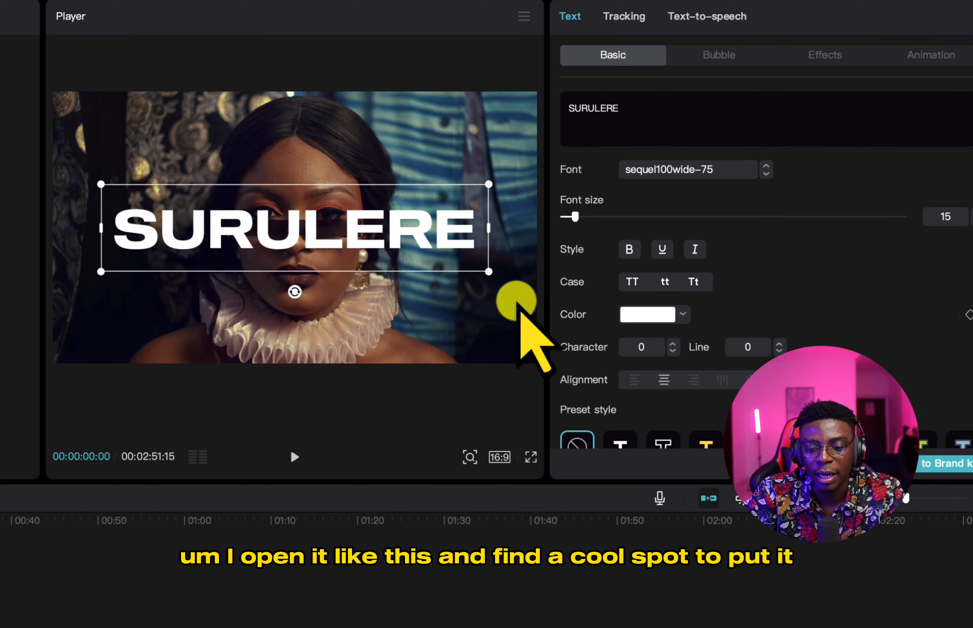
drag(406, 254, 419, 223)
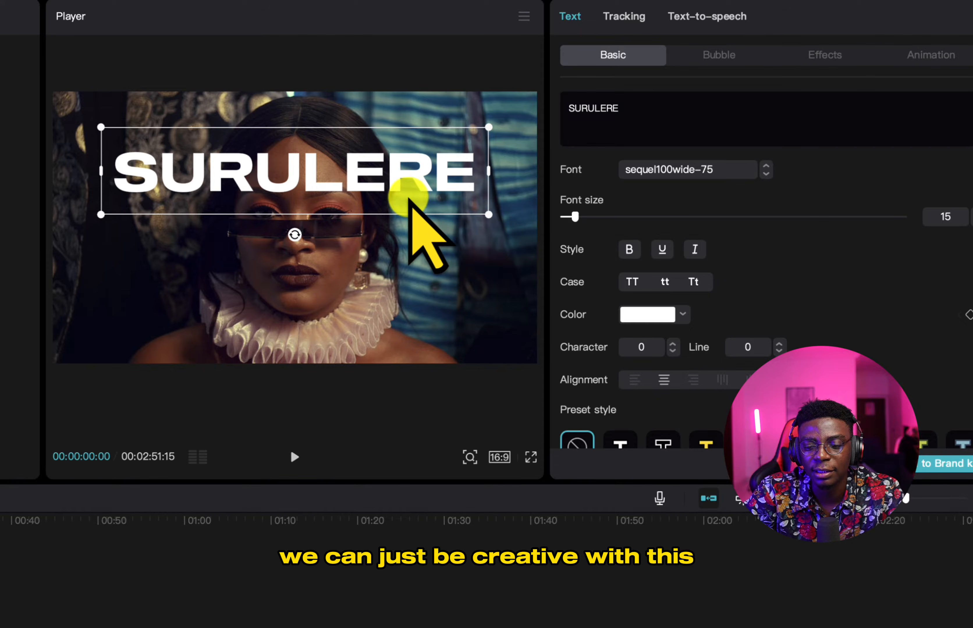
Browse the list of available fonts for the SURULERE title and keep Sequel
click(695, 170)
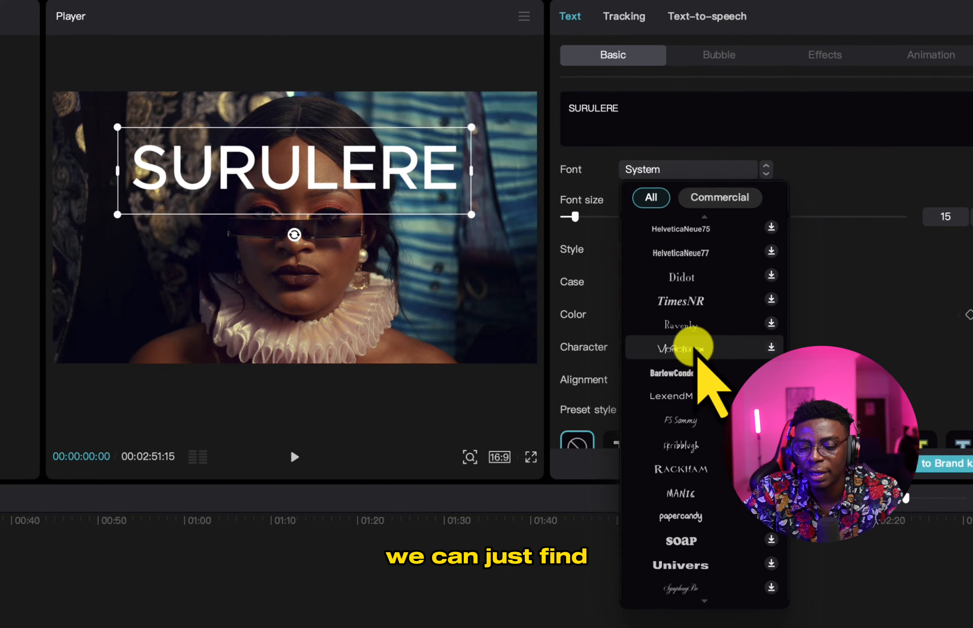
scroll(691, 347, down, 5)
scroll(691, 350, down, 10)
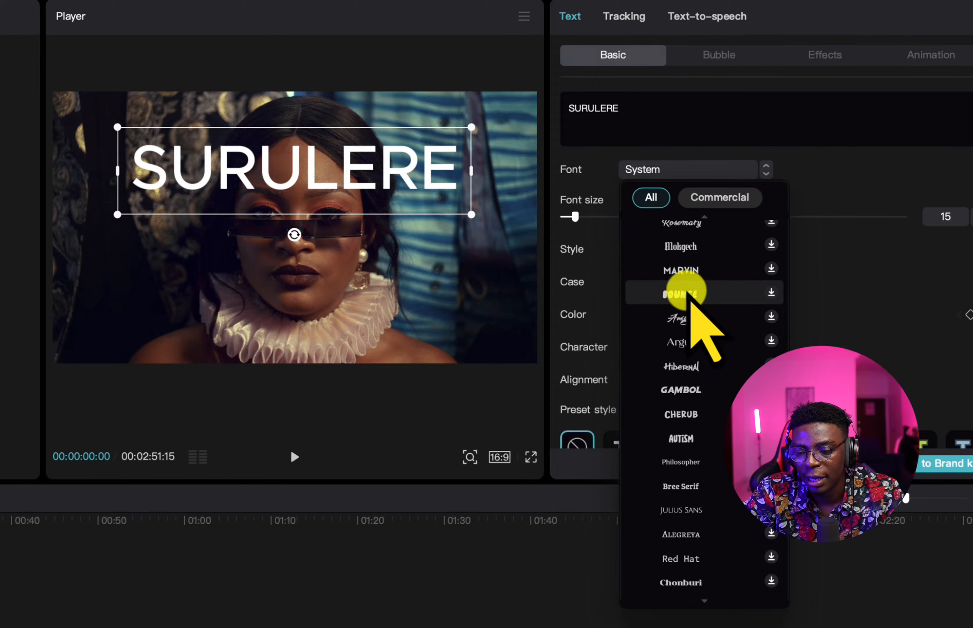
scroll(705, 348, down, 8)
scroll(709, 354, down, 12)
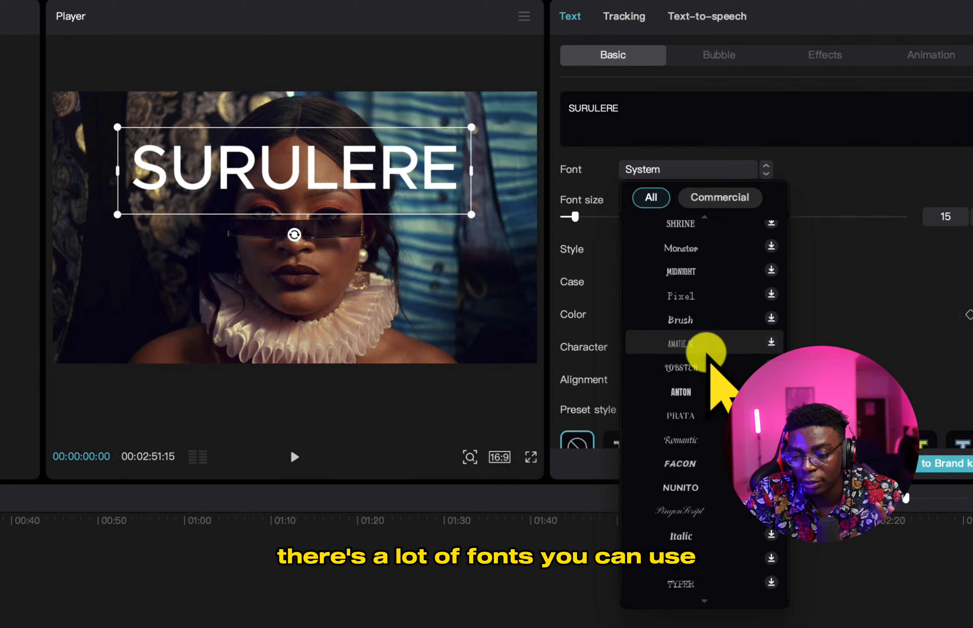
scroll(709, 358, up, 20)
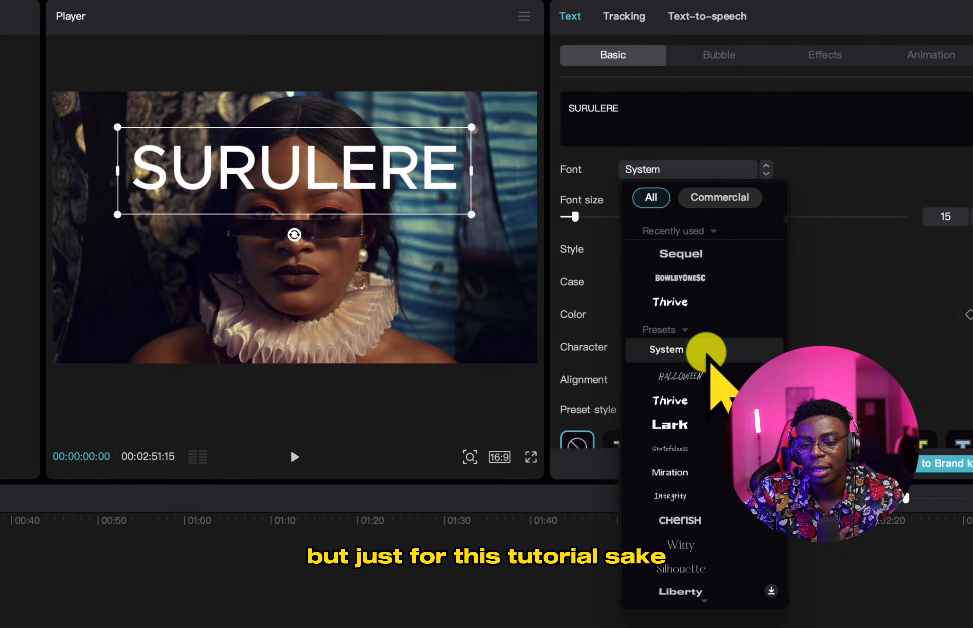
click(691, 258)
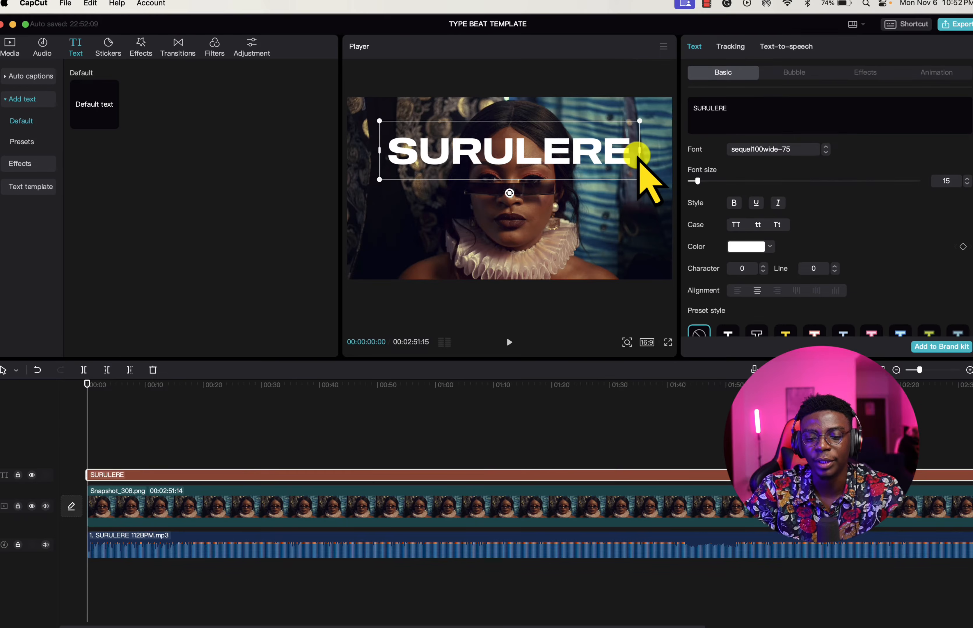
Move the SURULERE title down over the woman's eyes and set its font size to 16
drag(403, 179, 401, 215)
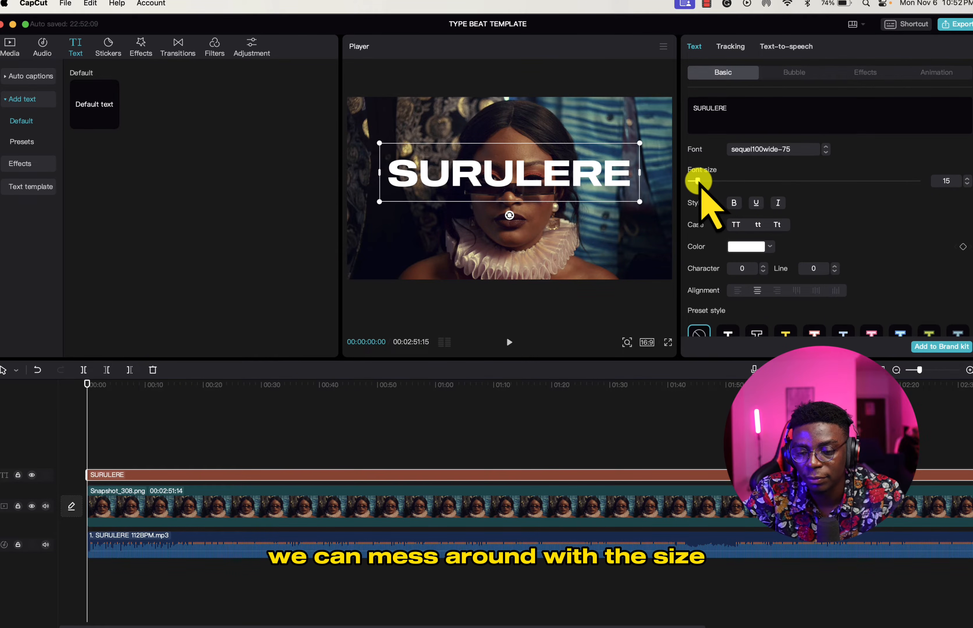
mouse_move(697, 181)
mouse_down()
mouse_move(711, 181)
mouse_move(699, 181)
mouse_up()
click(591, 322)
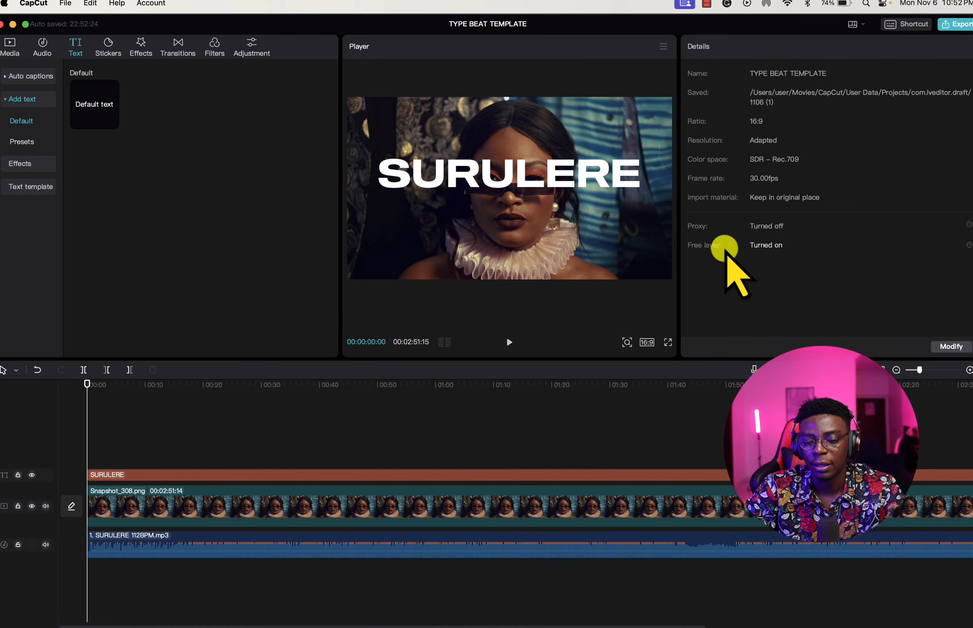
Try orange, lavender and purple on the SURULERE title, and set its color to yellow FFDE00
click(327, 475)
click(734, 204)
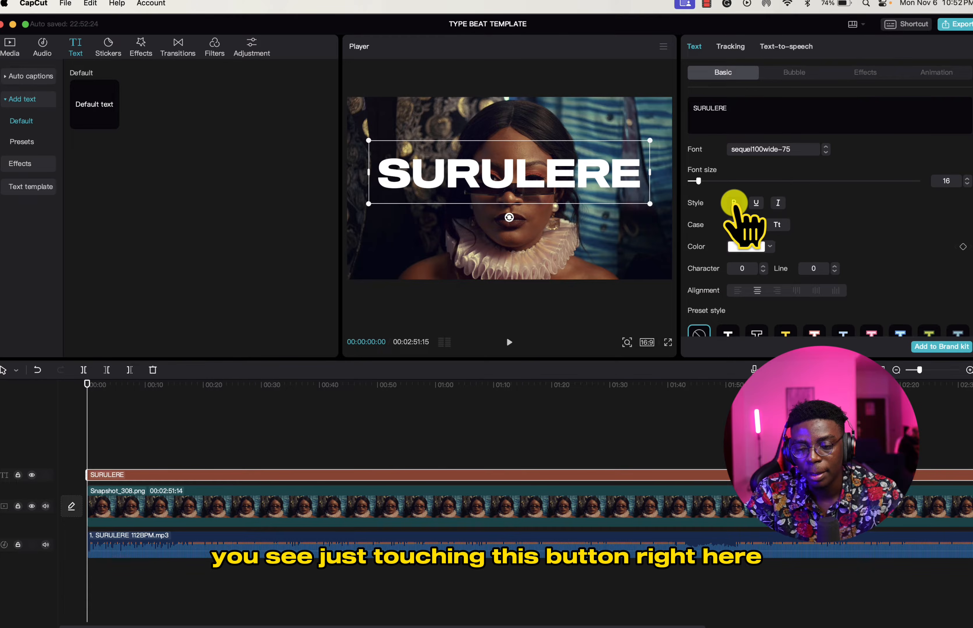
click(770, 247)
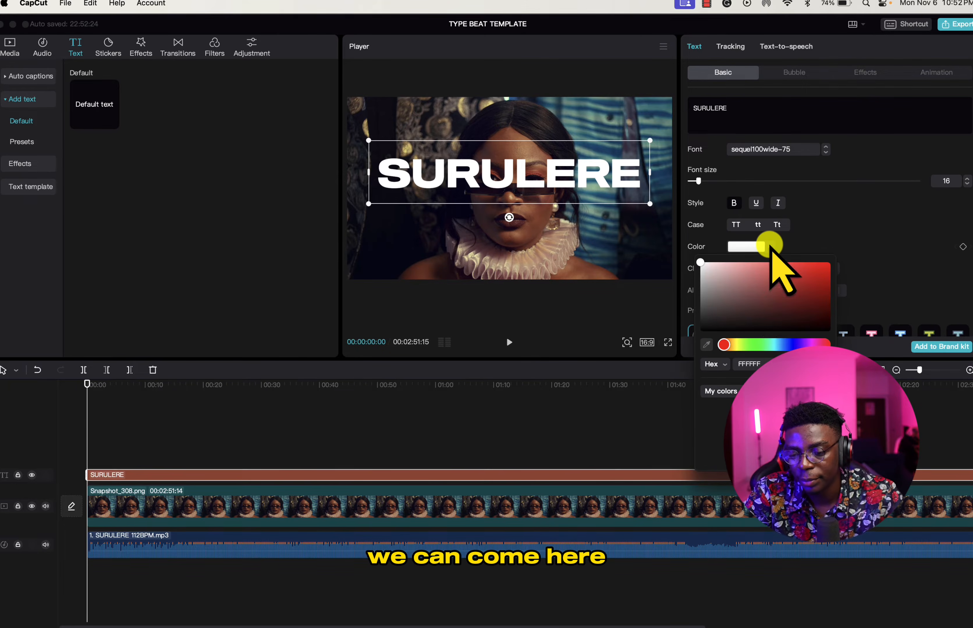
click(771, 423)
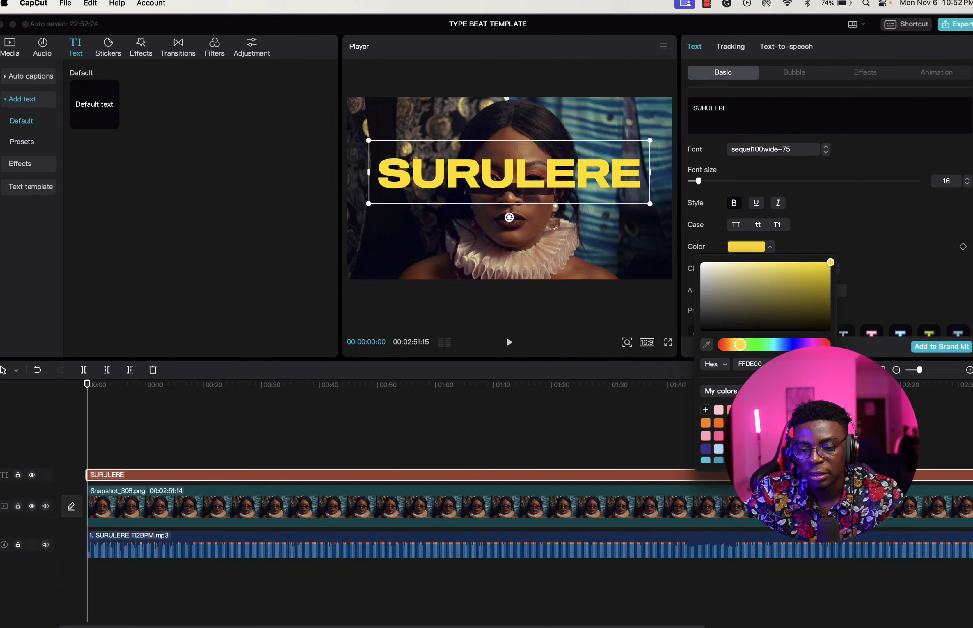
click(758, 423)
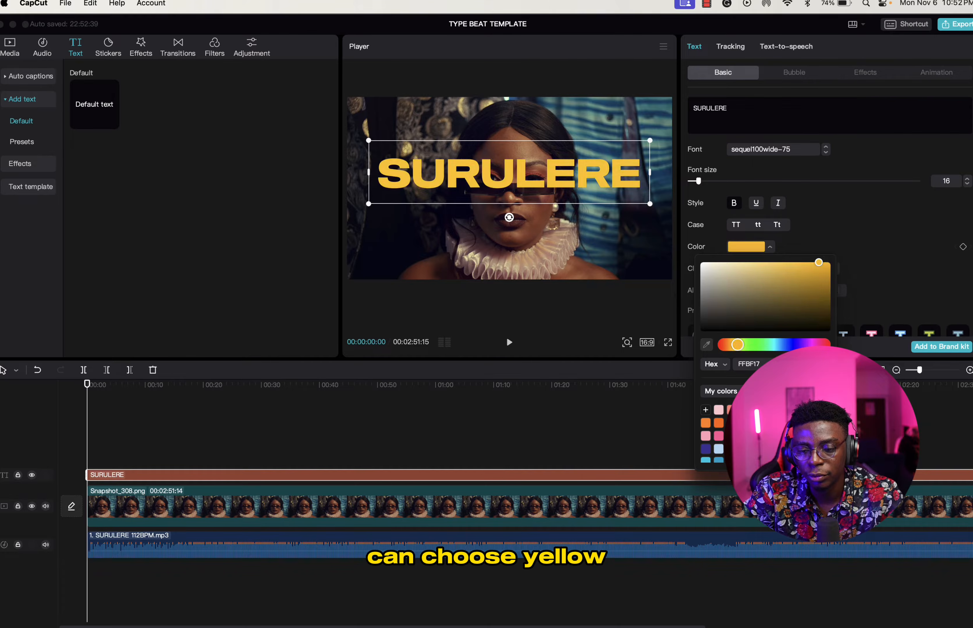
click(784, 436)
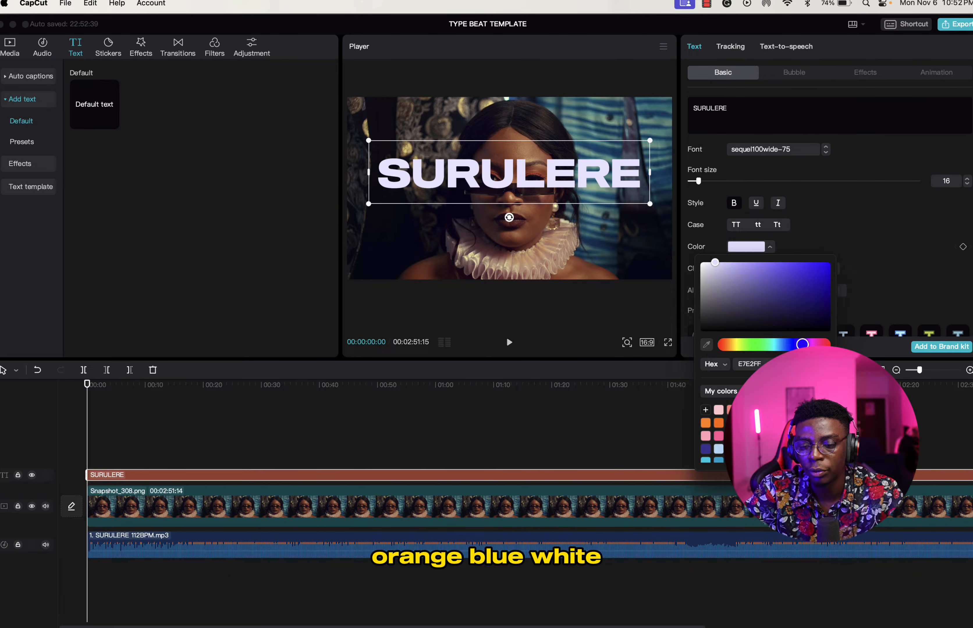
click(797, 436)
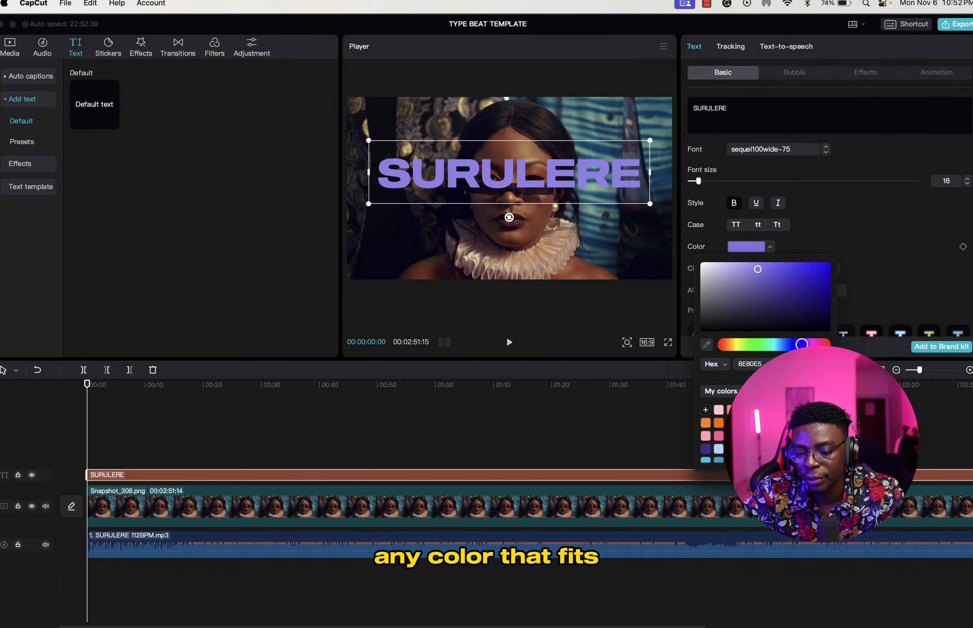
click(771, 423)
click(582, 304)
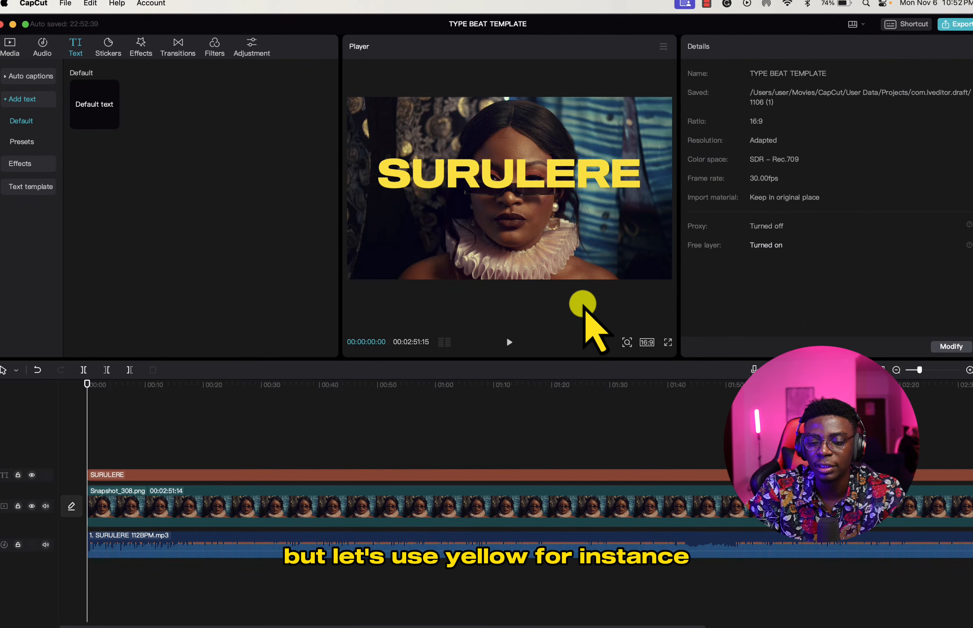
Apply the yellow preset style with a black outline to the SURULERE title
drag(271, 477, 285, 488)
click(283, 476)
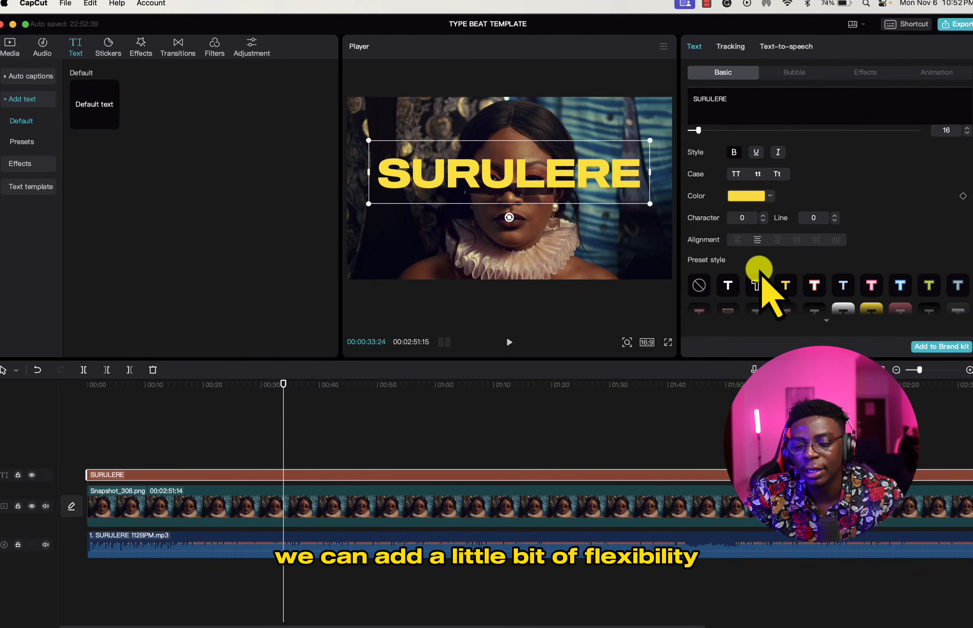
scroll(760, 282, down, 5)
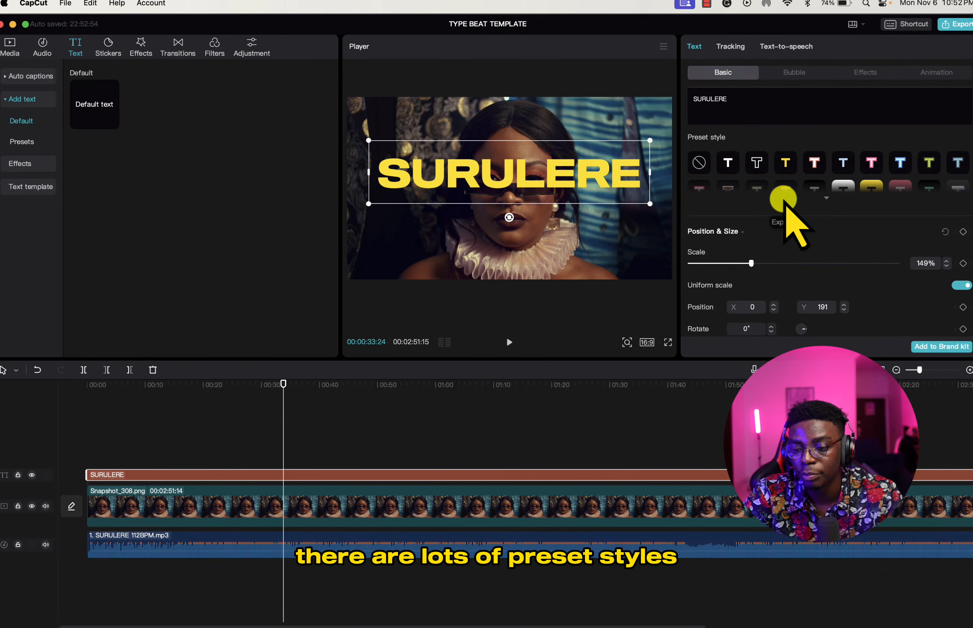
click(785, 162)
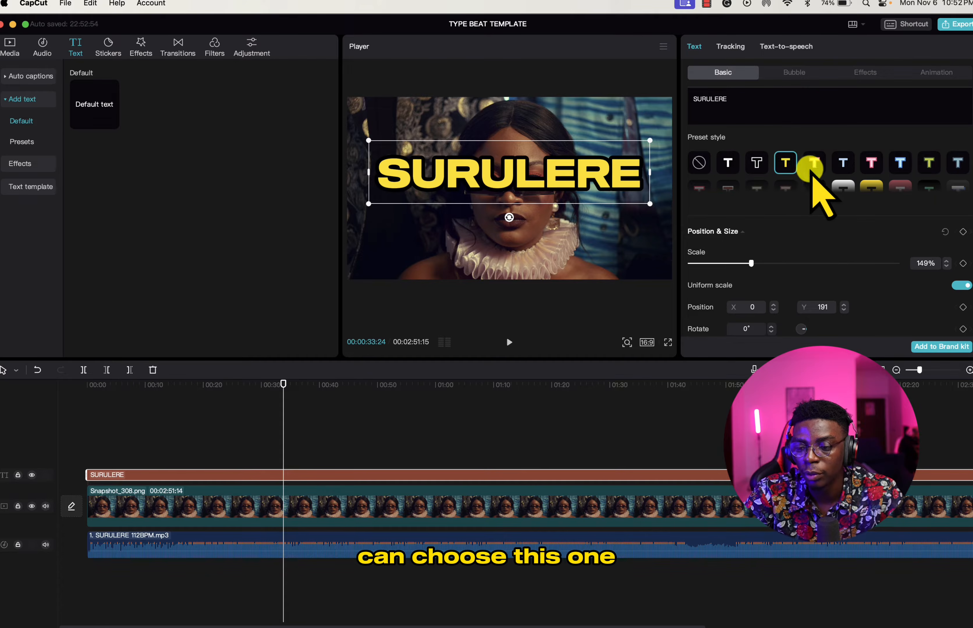
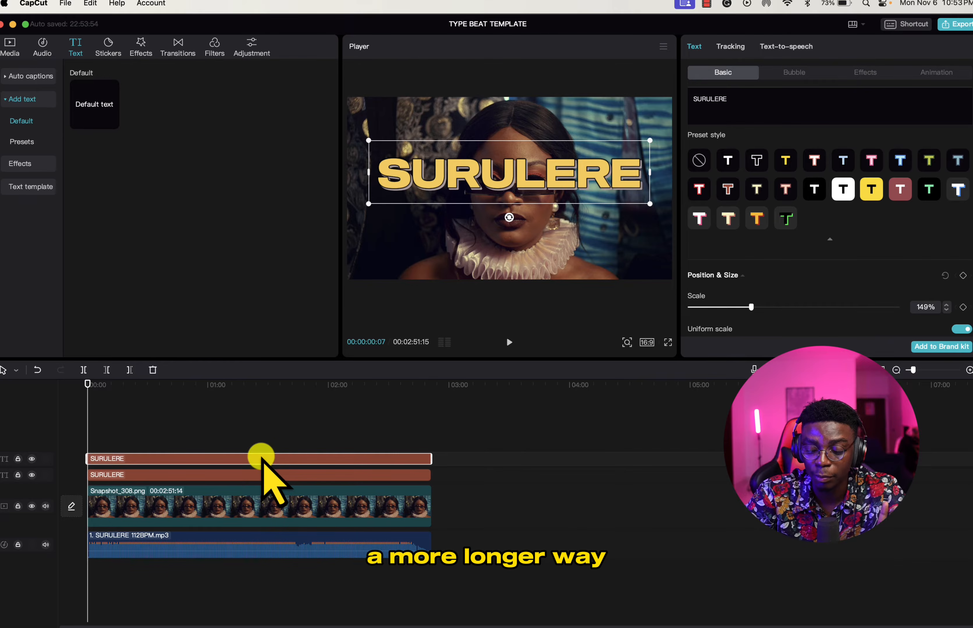
Delete the upper SURULERE text clip and add a default text clip on the timeline, extended to the end of the video
key(Delete)
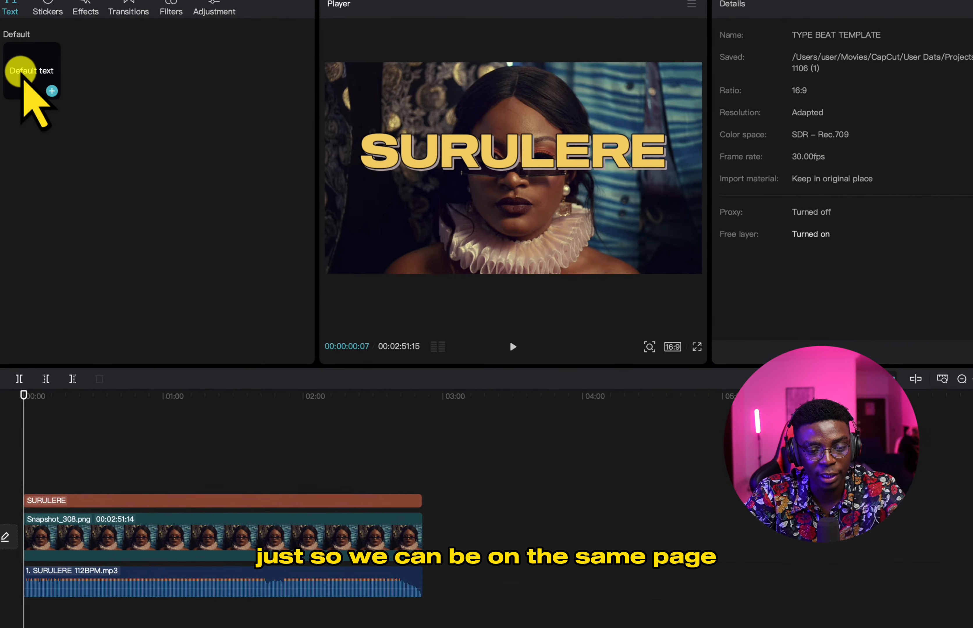
drag(22, 71, 420, 497)
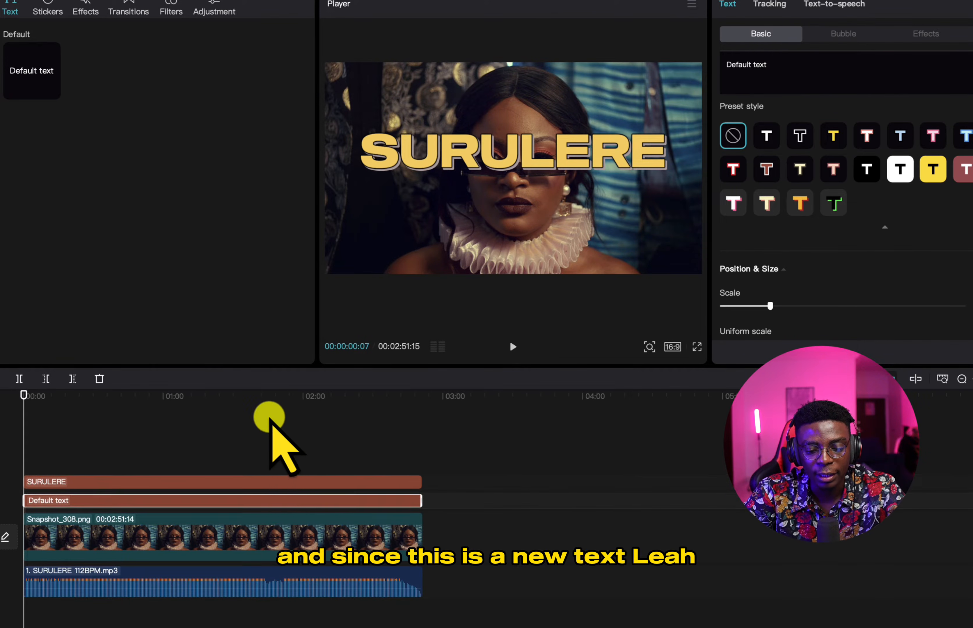
click(267, 402)
Move the SURULERE title up to the woman's forehead, directly above the centered default text
click(281, 482)
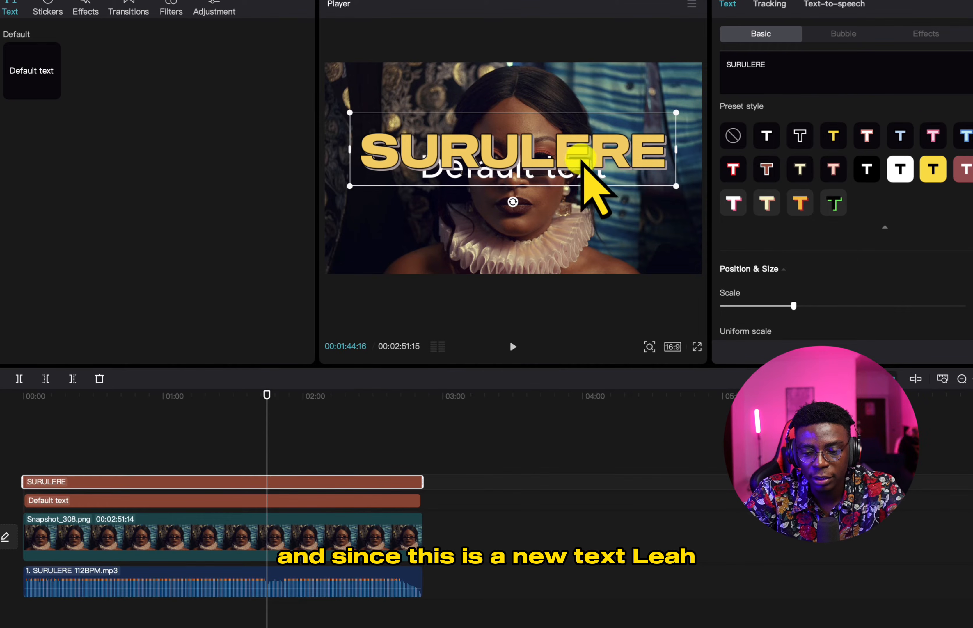
mouse_move(578, 184)
mouse_down()
mouse_move(578, 224)
mouse_move(579, 189)
mouse_up()
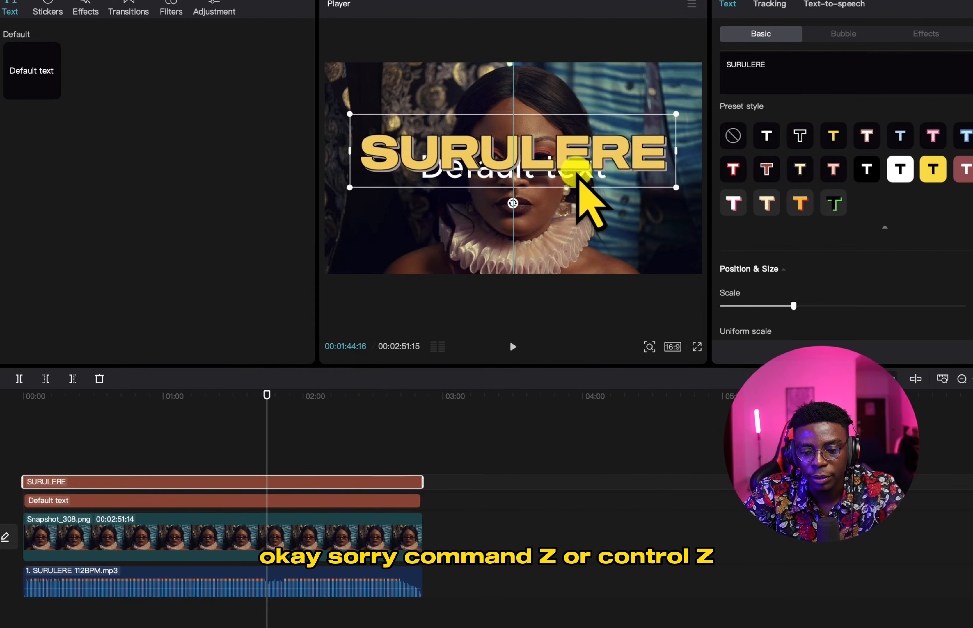
key(ctrl+z)
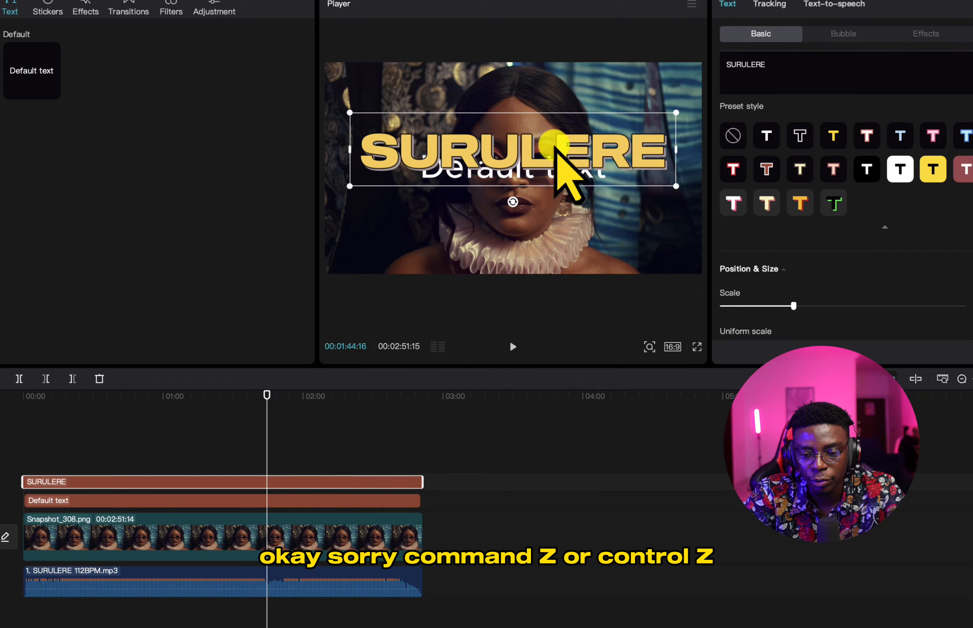
key(ctrl+z)
click(556, 175)
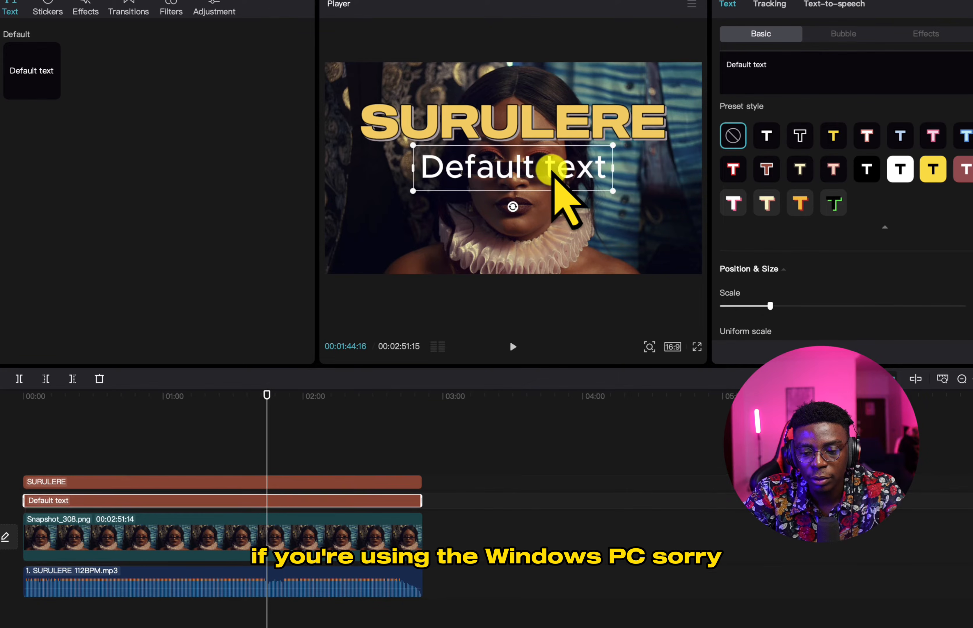
mouse_move(556, 175)
mouse_down()
mouse_move(549, 237)
mouse_move(558, 228)
mouse_move(558, 172)
mouse_up()
key(ctrl+z)
key(ctrl+z)
Replace the default text with PURCHASE THIS BEAT
click(539, 172)
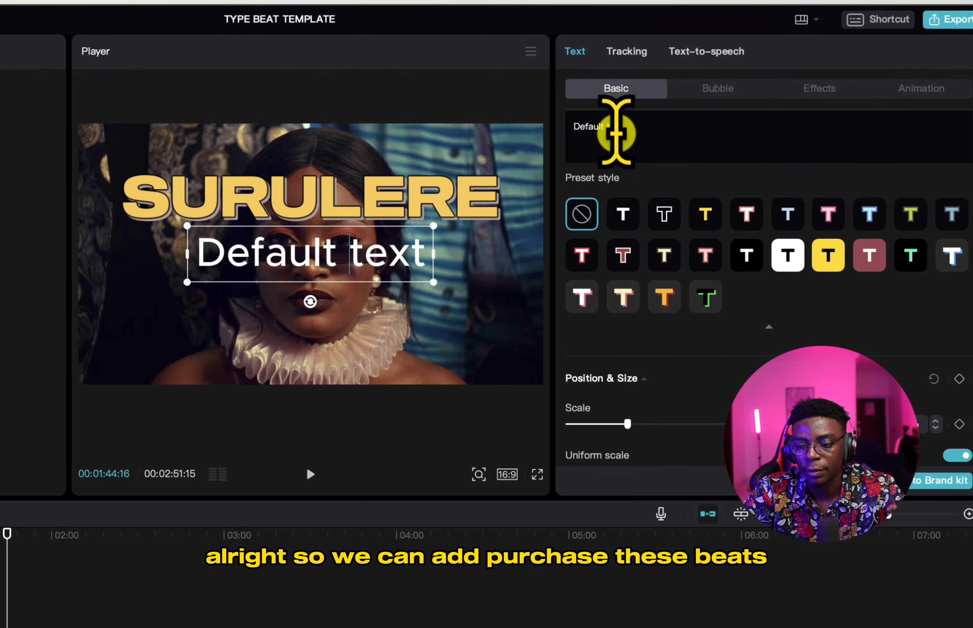
drag(765, 66, 692, 62)
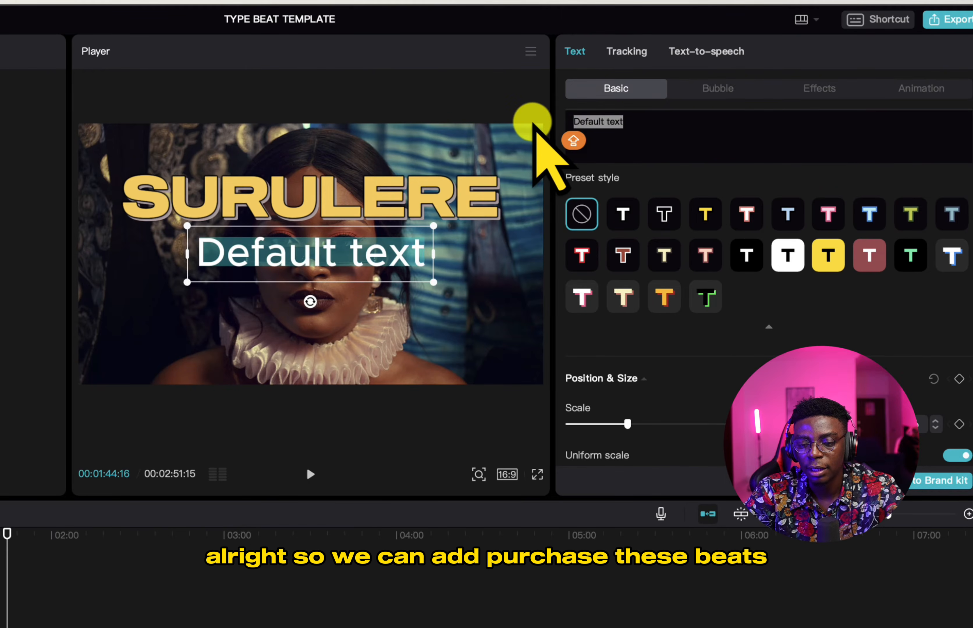
text(P)
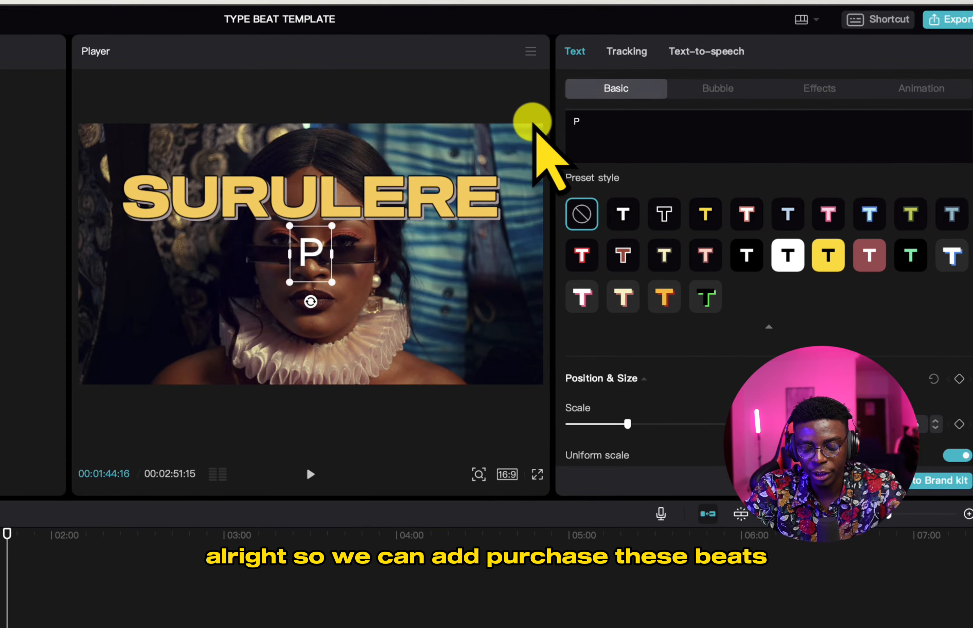
text(URCHASE)
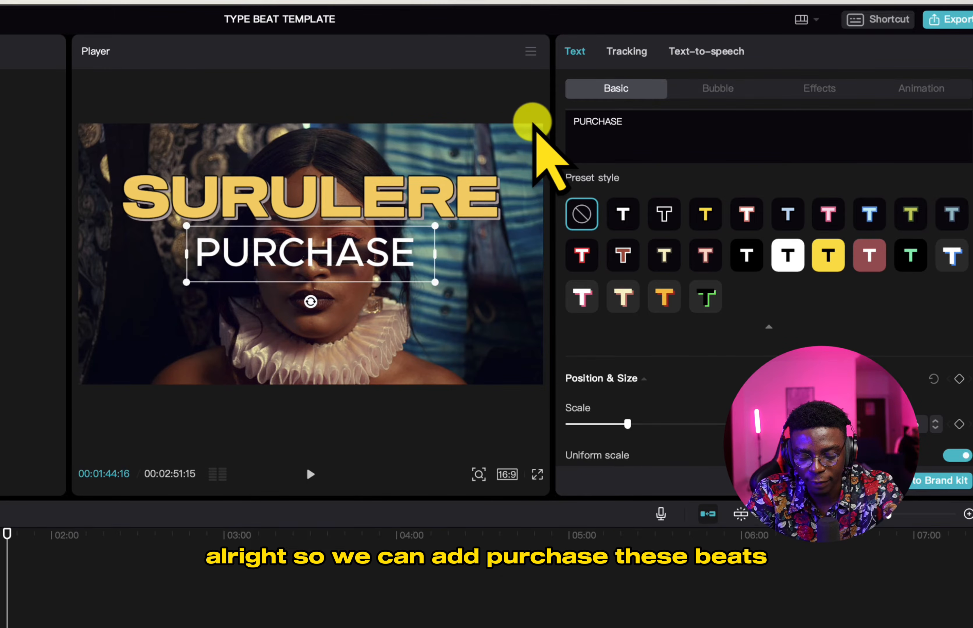
text( THISBEAT)
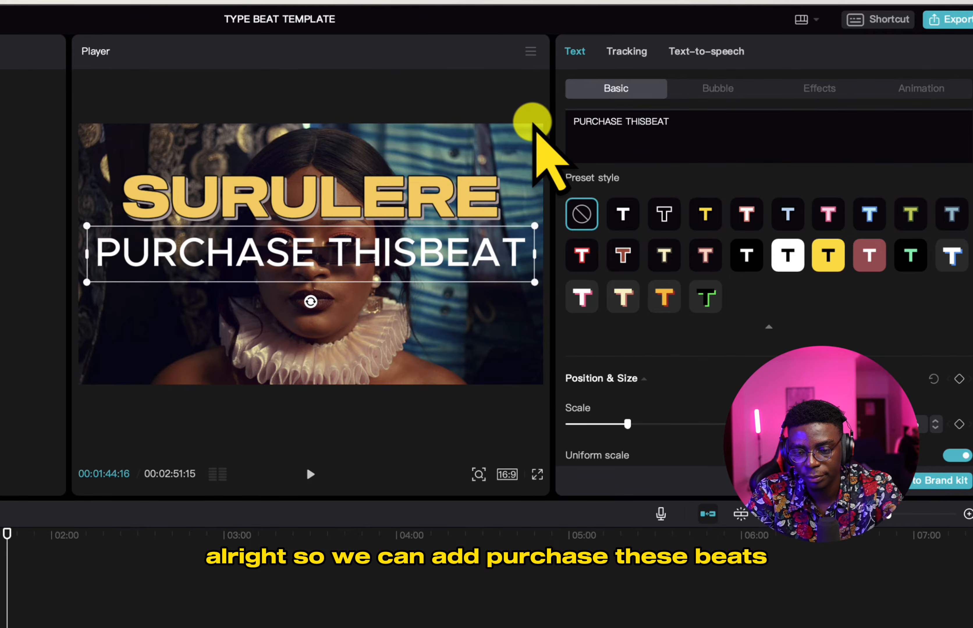
key(BackSpace)
key(BackSpace)
key(BackSpace)
key(BackSpace)
text(BEA)
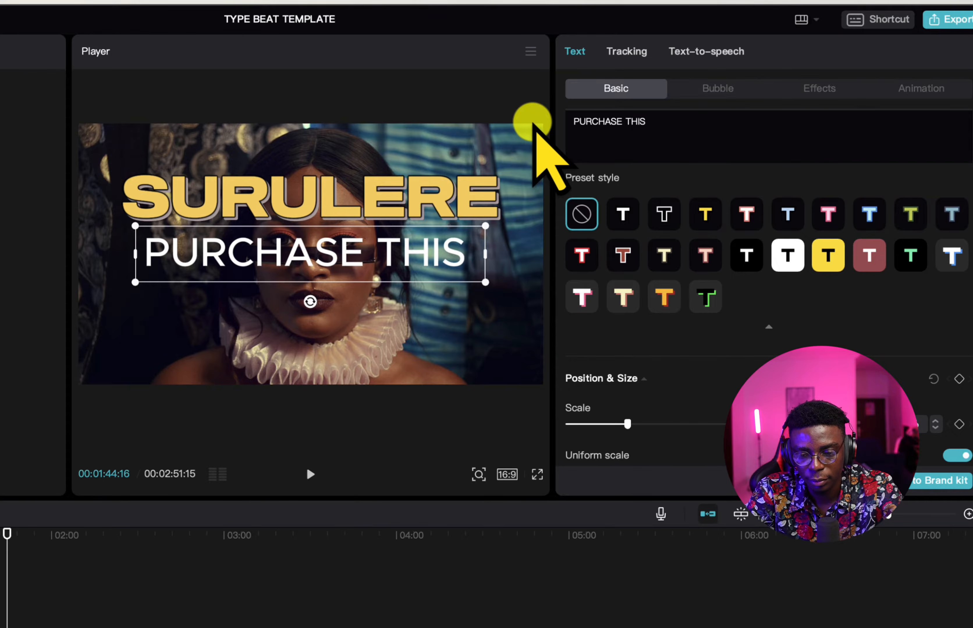
text(T)
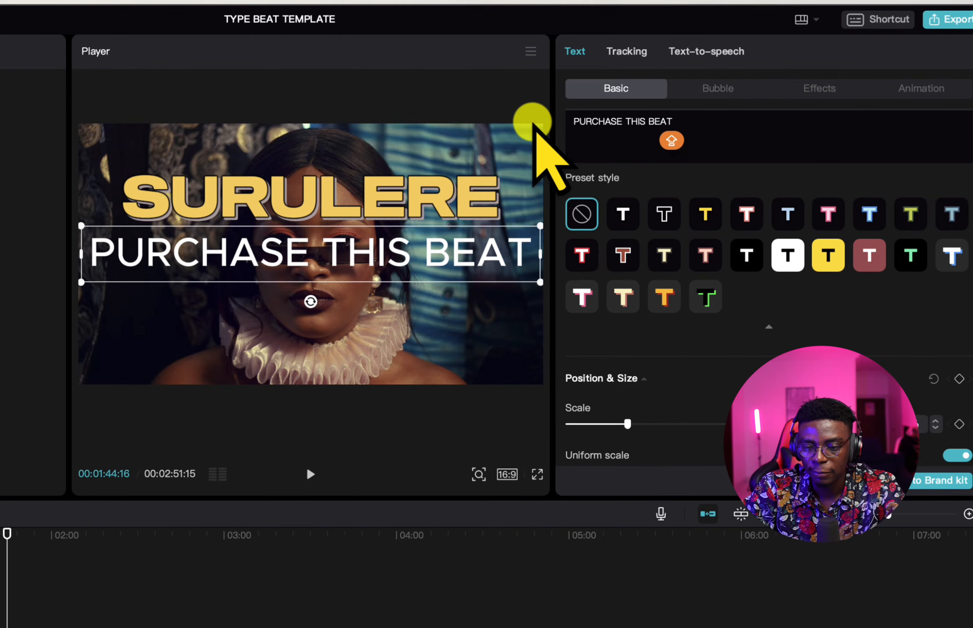
Extend the lower text to PURCHASE THIS BEAT FOR COMMERCIAL USE and shrink it to about half the frame width
drag(540, 282, 359, 217)
click(715, 115)
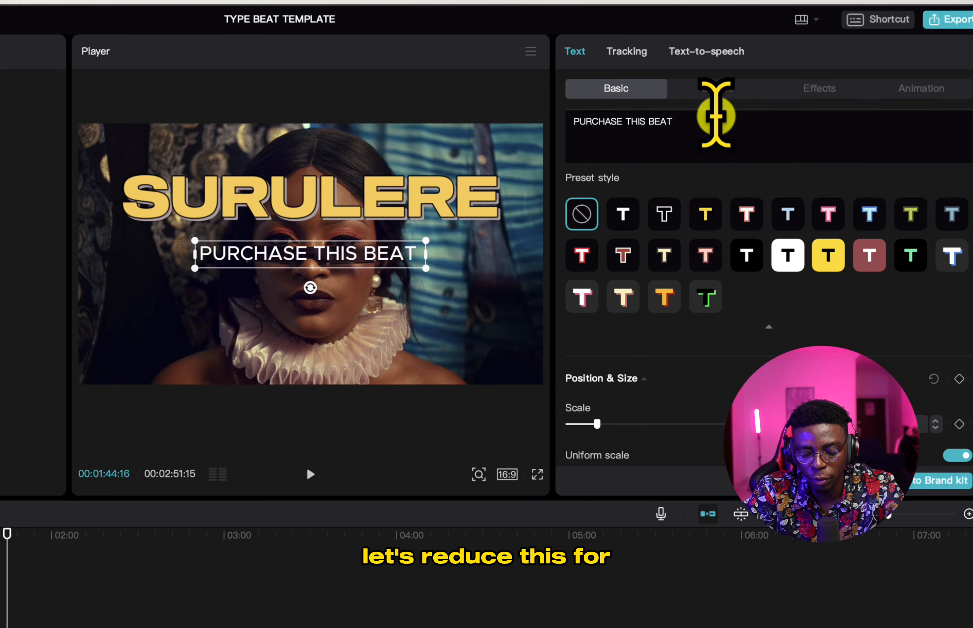
text(FOR)
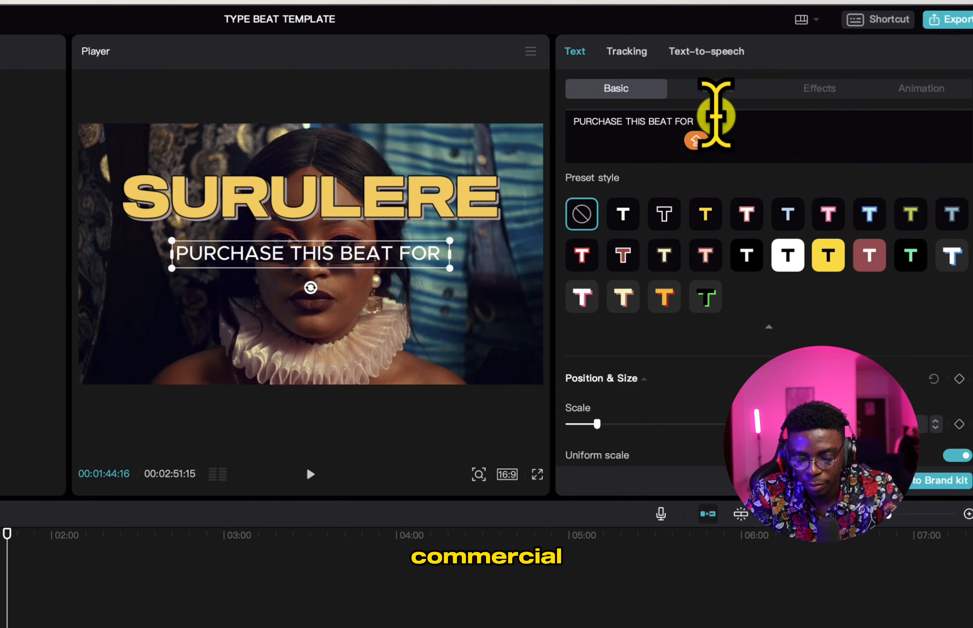
text( COMMERCIAL)
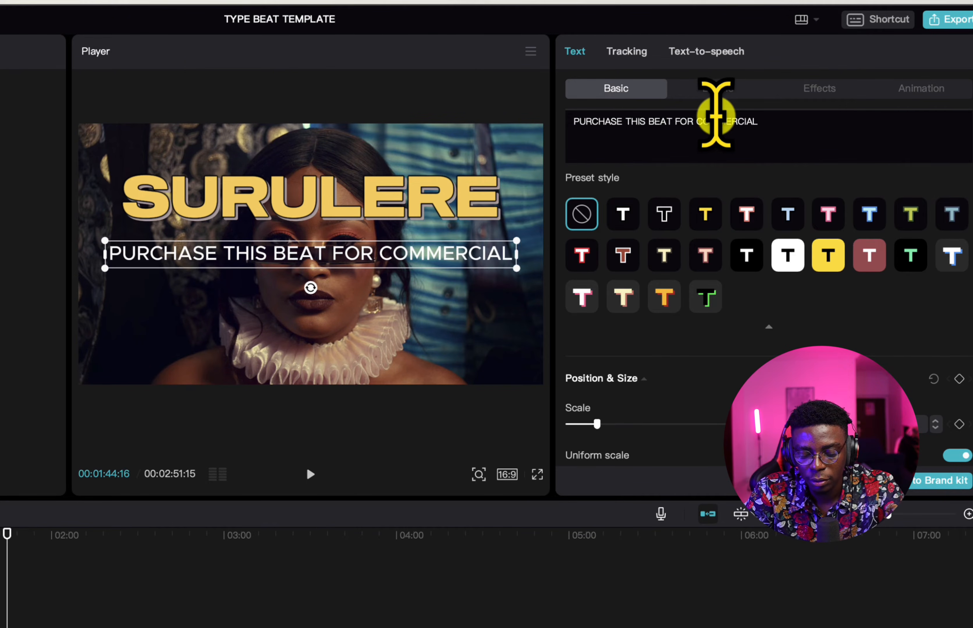
text(USE)
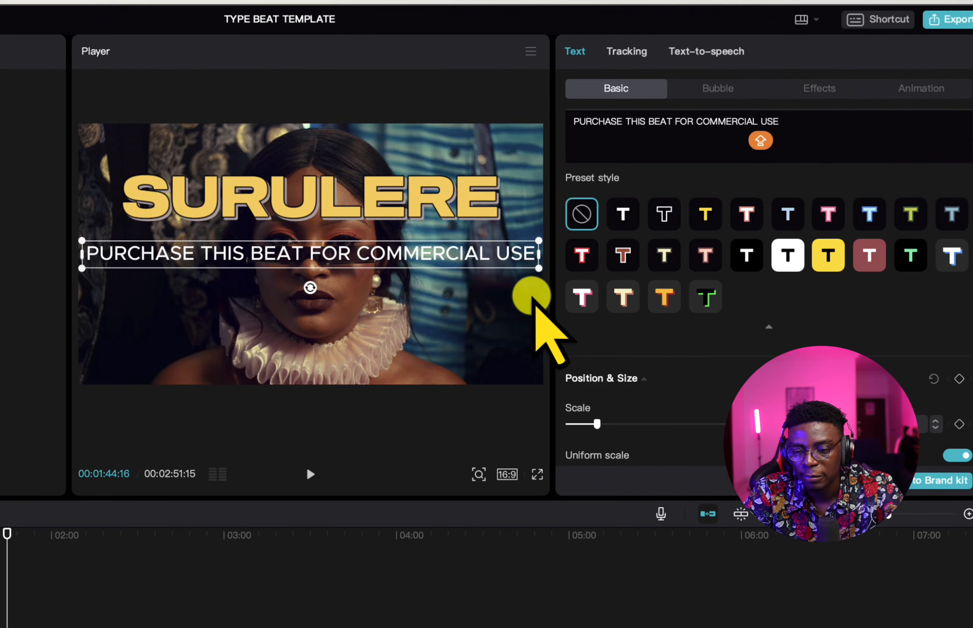
drag(536, 267, 365, 256)
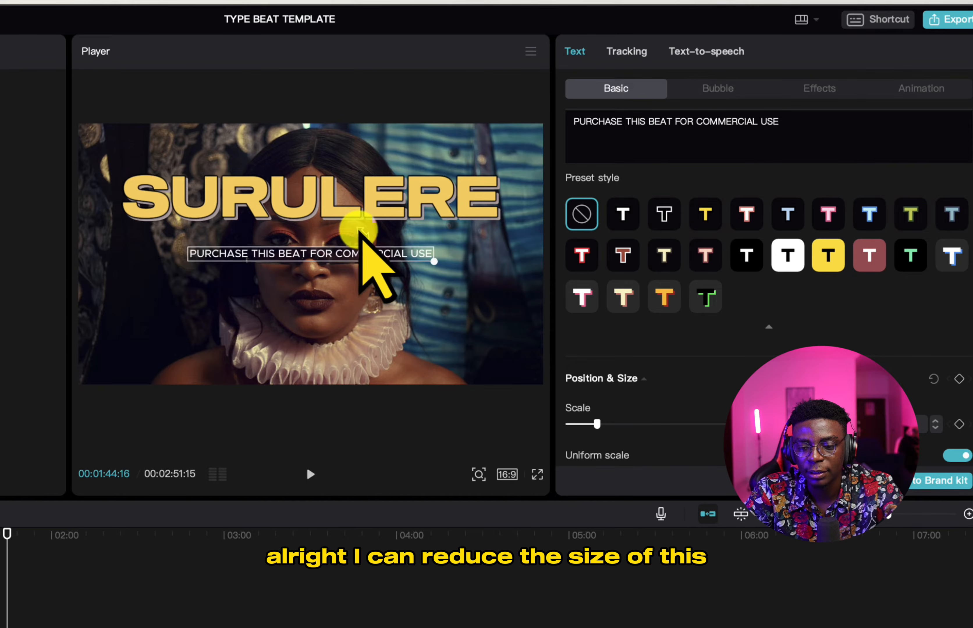
Select the SURULERE title in the preview and enlarge it slightly
click(348, 188)
double_click(339, 210)
click(347, 137)
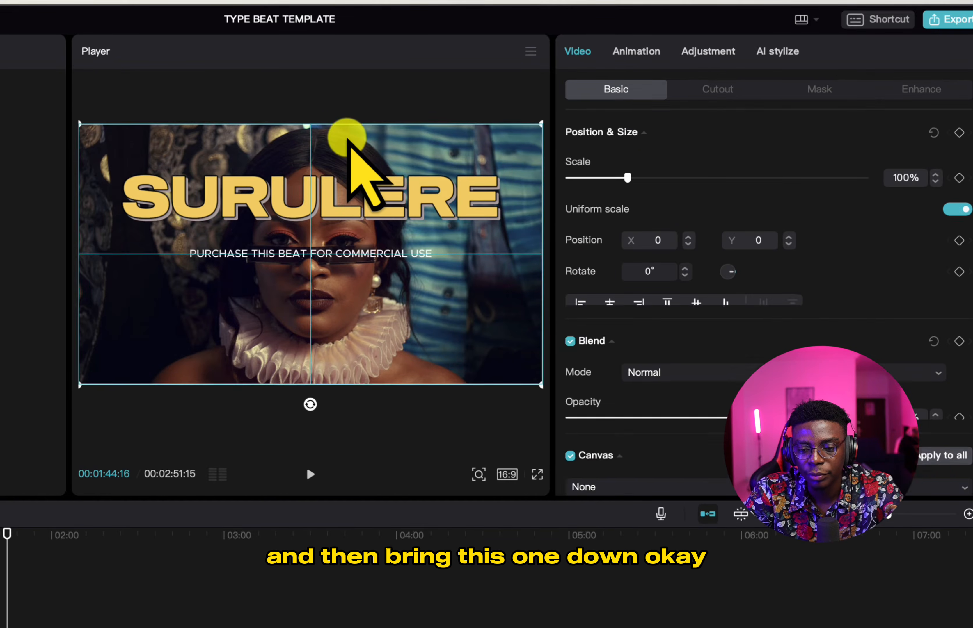
click(339, 188)
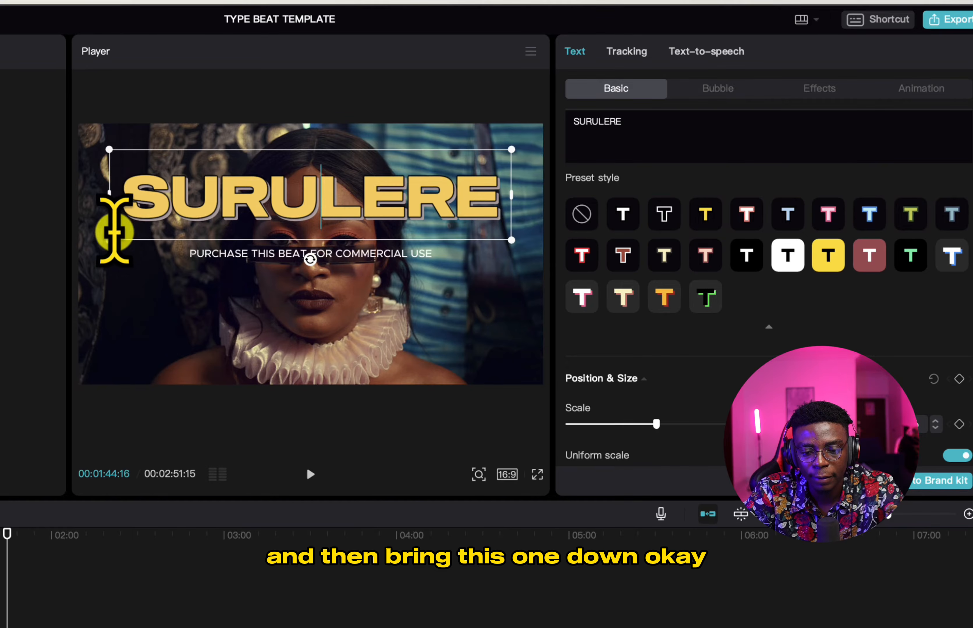
drag(107, 239, 99, 244)
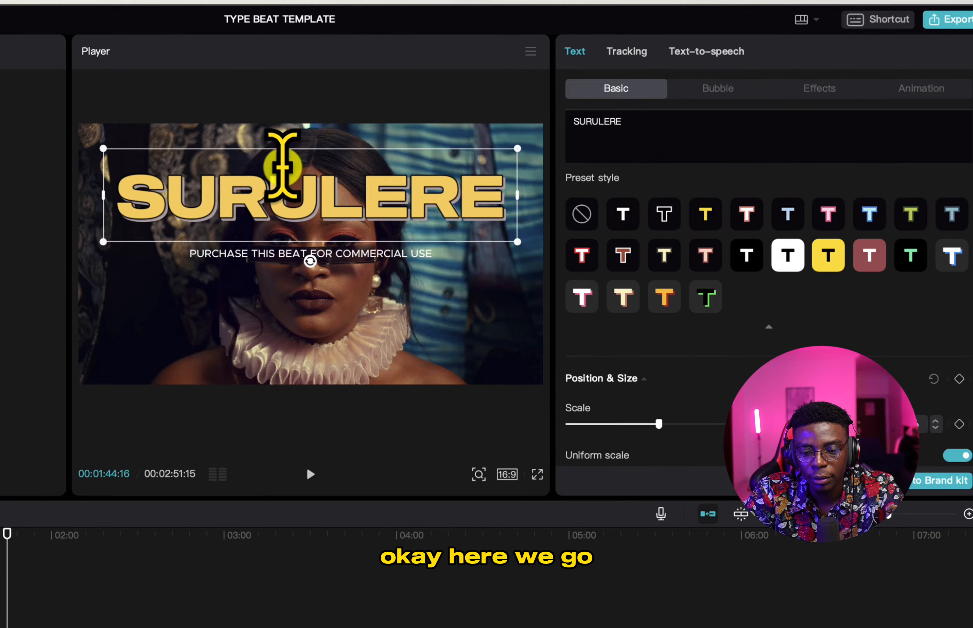
Change the font of the PURCHASE THIS BEAT FOR COMMERCIAL USE text to sequel100wide-75
click(311, 263)
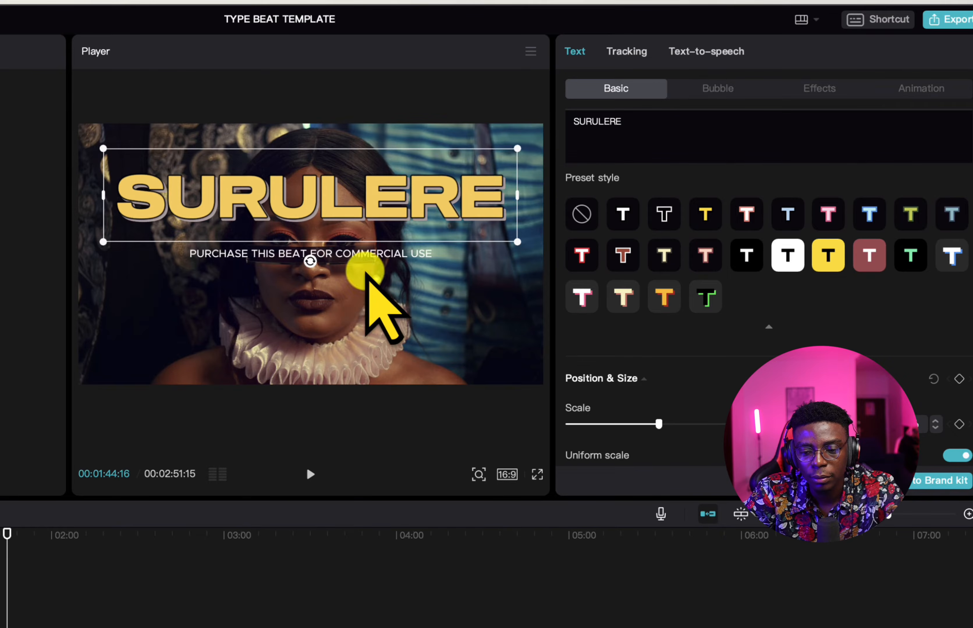
click(364, 275)
click(333, 254)
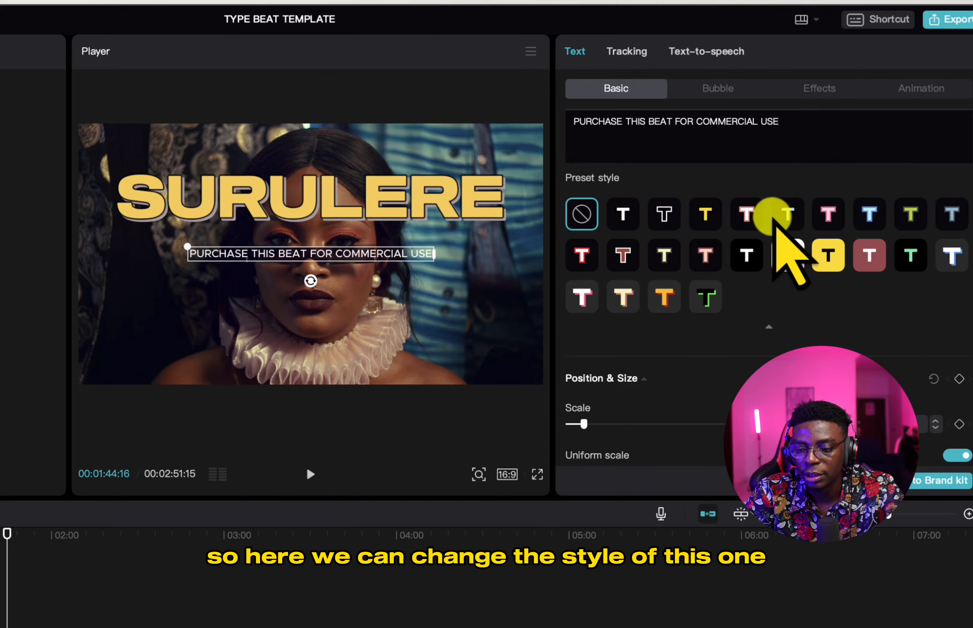
scroll(673, 218, up, 2)
scroll(672, 229, up, 5)
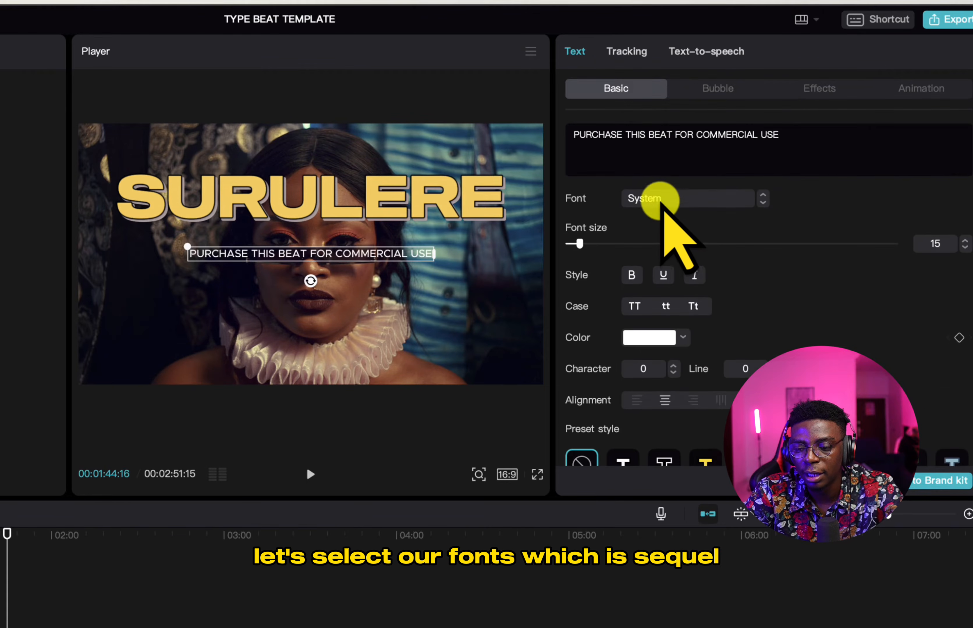
click(662, 200)
click(682, 281)
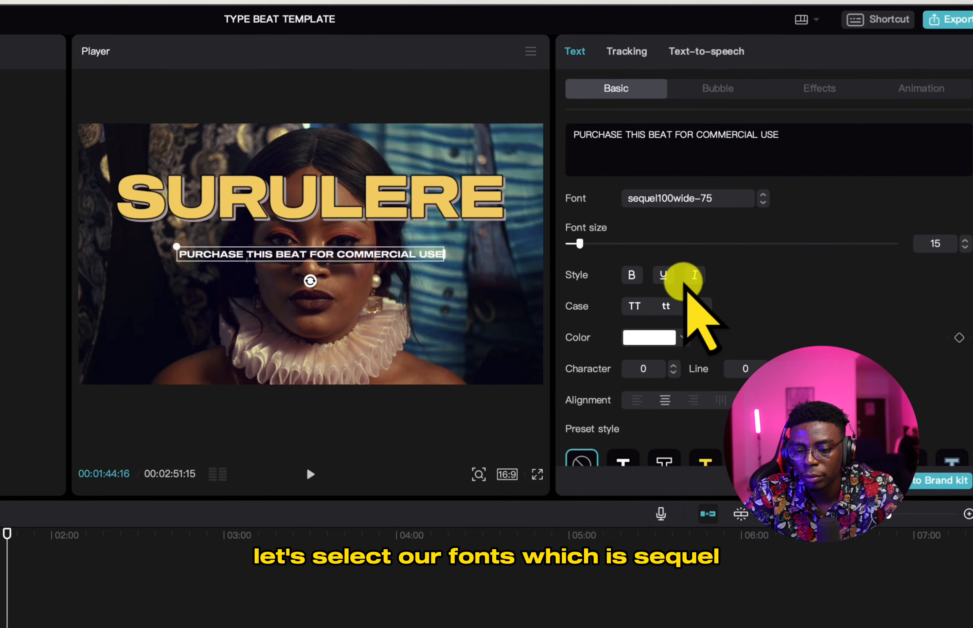
Apply the orange preset style with a red shadow to the PURCHASE THIS BEAT FOR COMMERCIAL USE text and deselect it
scroll(700, 332, down, 4)
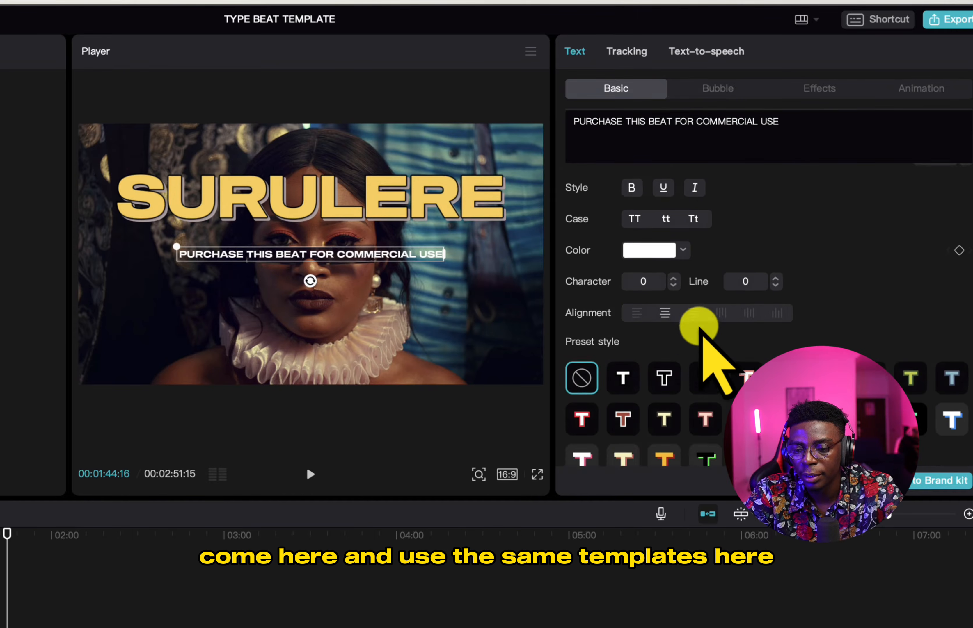
scroll(705, 356, up, 3)
scroll(706, 358, down, 5)
click(663, 415)
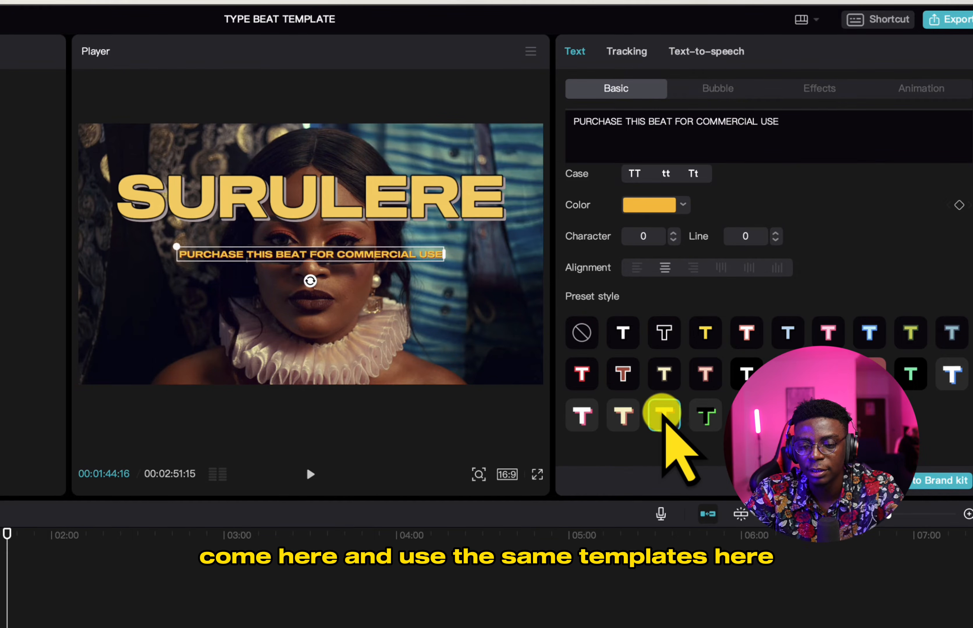
click(347, 299)
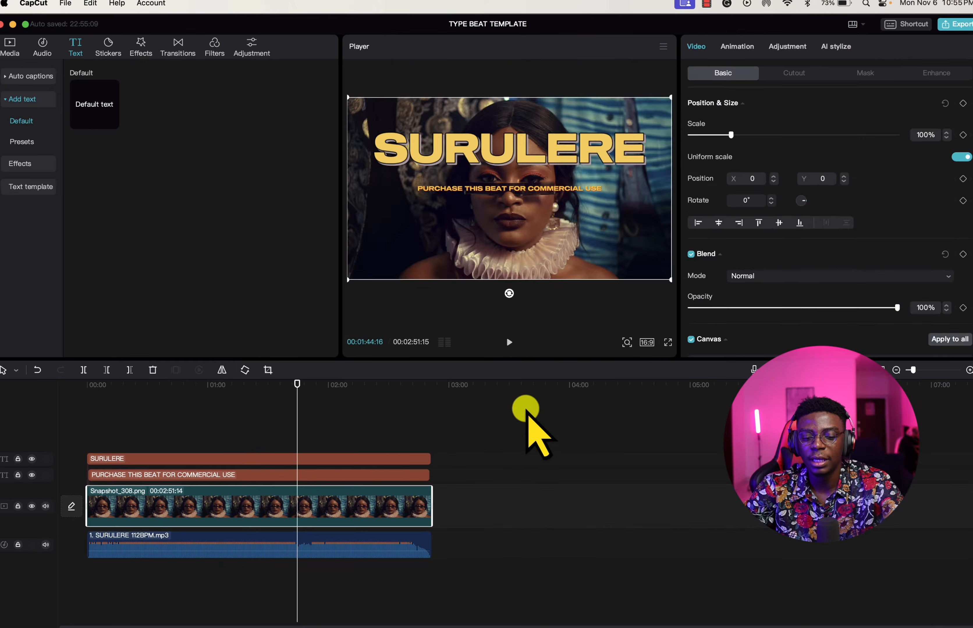
click(527, 414)
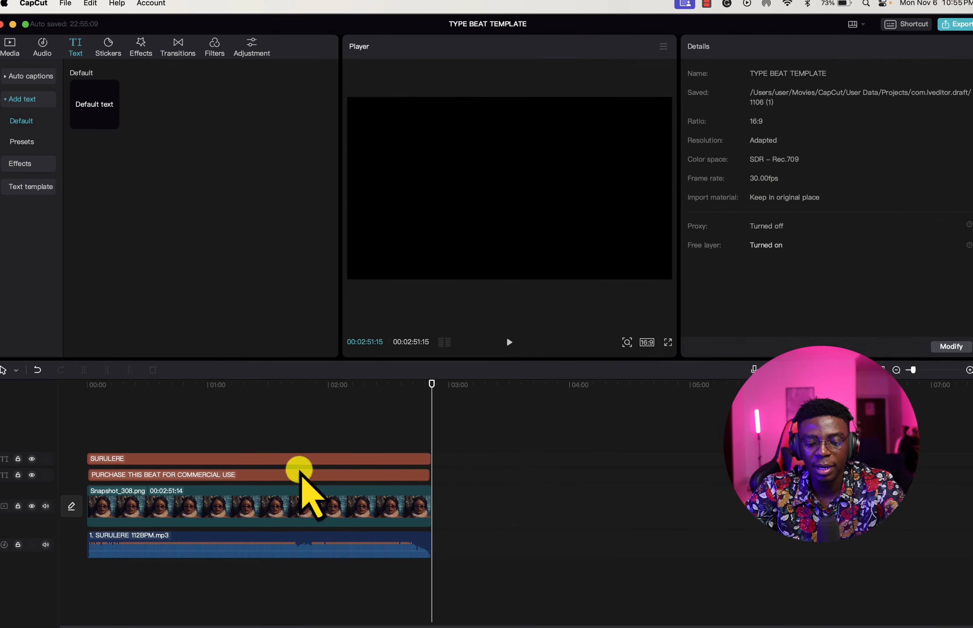
Move the SURULERE title down in the preview so it sits directly above the commercial-use text
click(274, 474)
drag(310, 384, 255, 386)
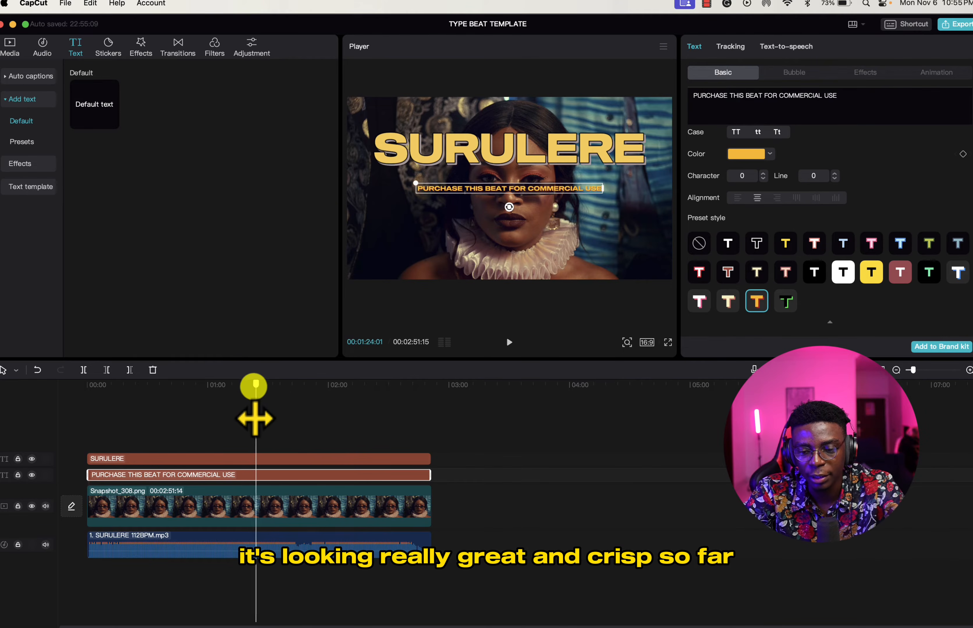
click(425, 152)
drag(439, 140, 441, 157)
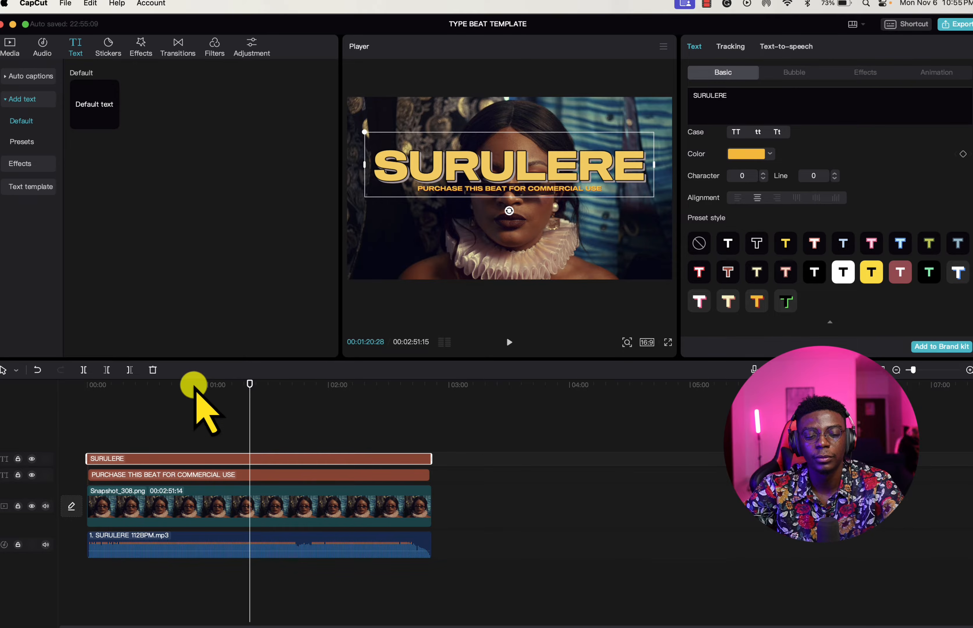
Play the video from the beginning to check when each text appears
click(65, 388)
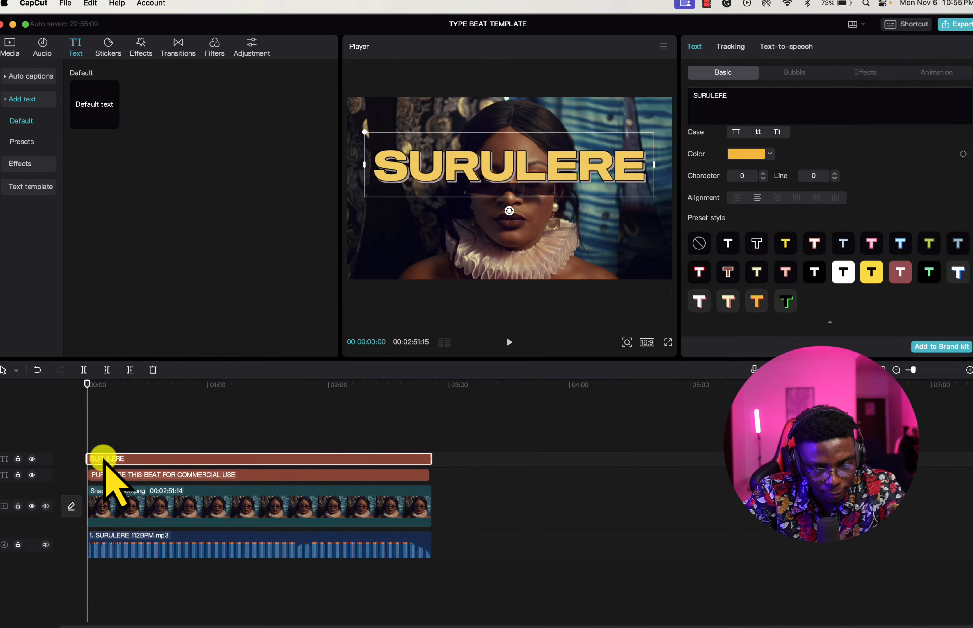
drag(87, 383, 62, 393)
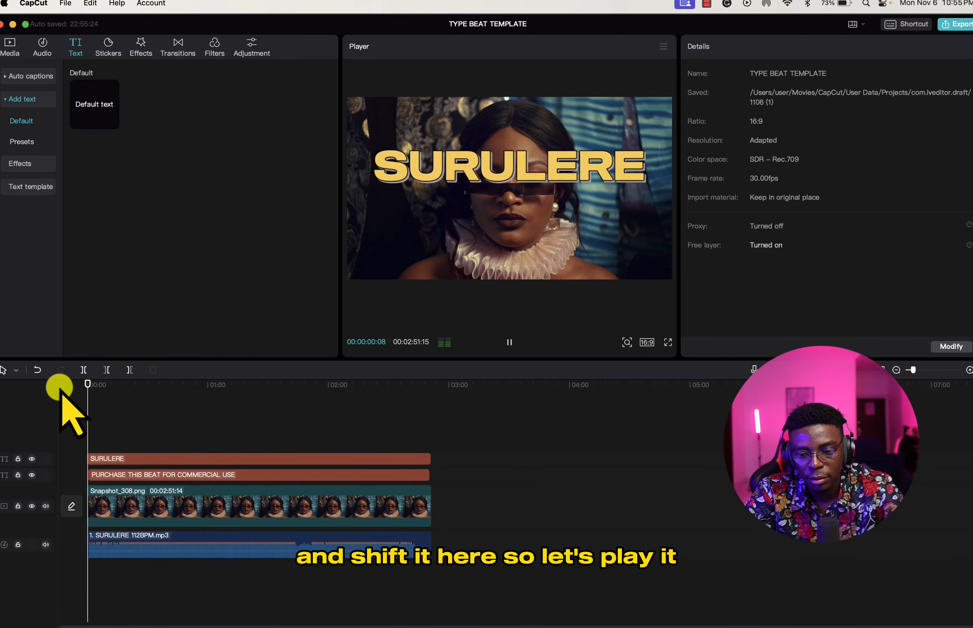
key(space)
scroll(97, 431, up, 3)
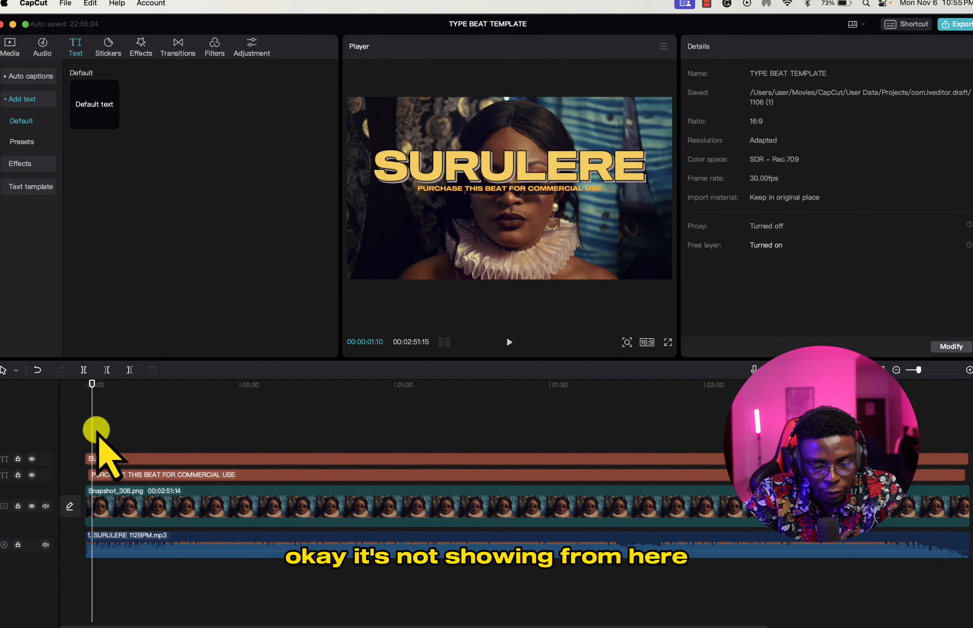
Extend the start of the PURCHASE THIS BEAT FOR COMMERCIAL USE clip to the timeline's beginning and play back the opening
click(105, 475)
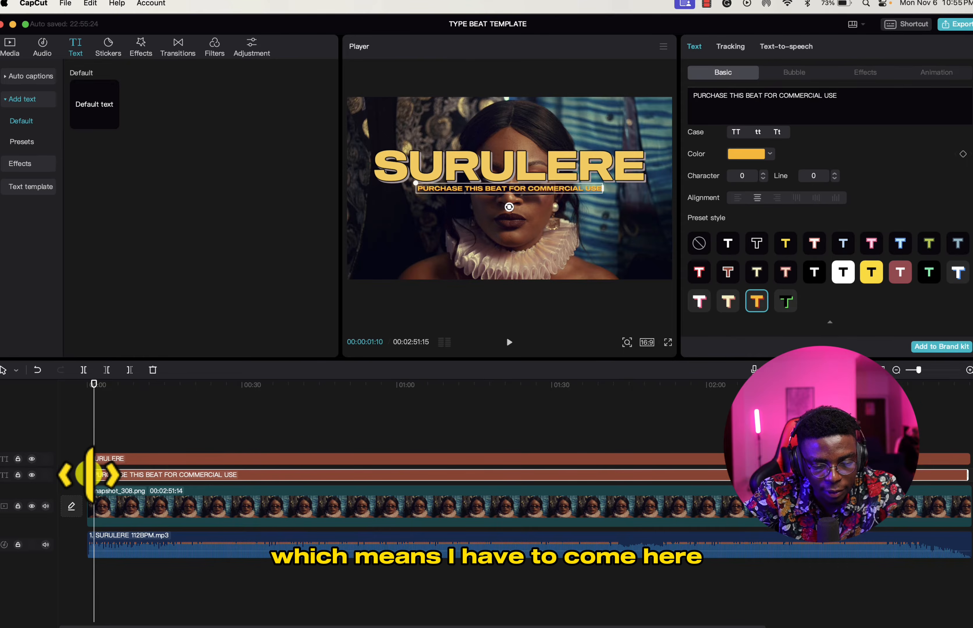
click(70, 382)
key(space)
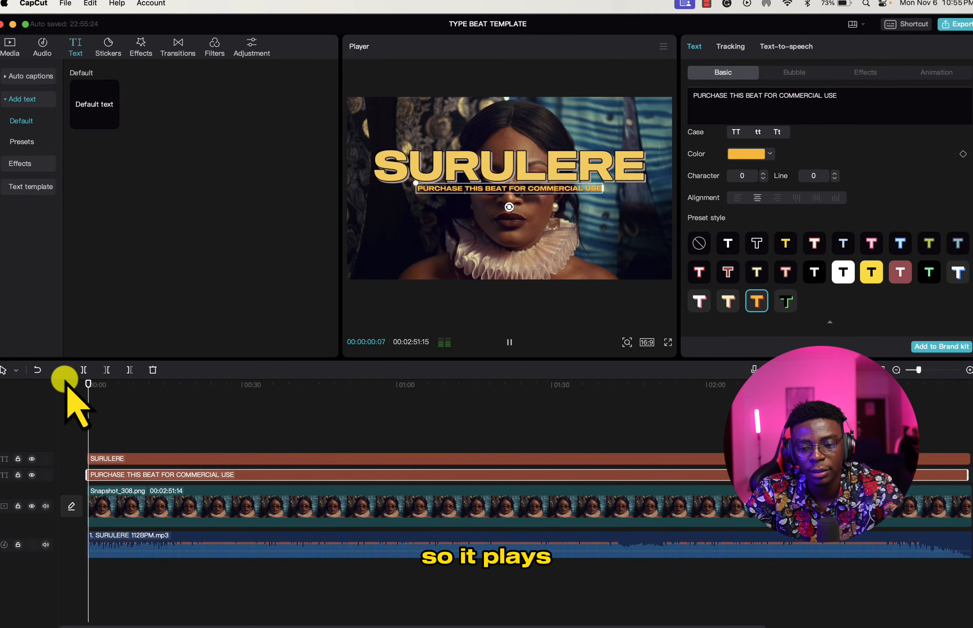
click(135, 437)
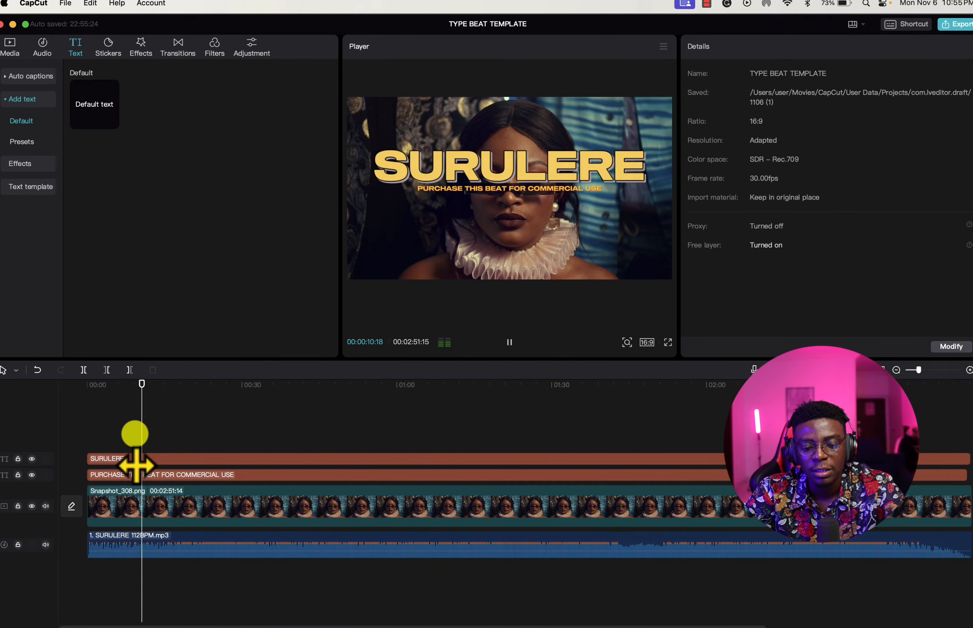
key(space)
drag(143, 382, 86, 386)
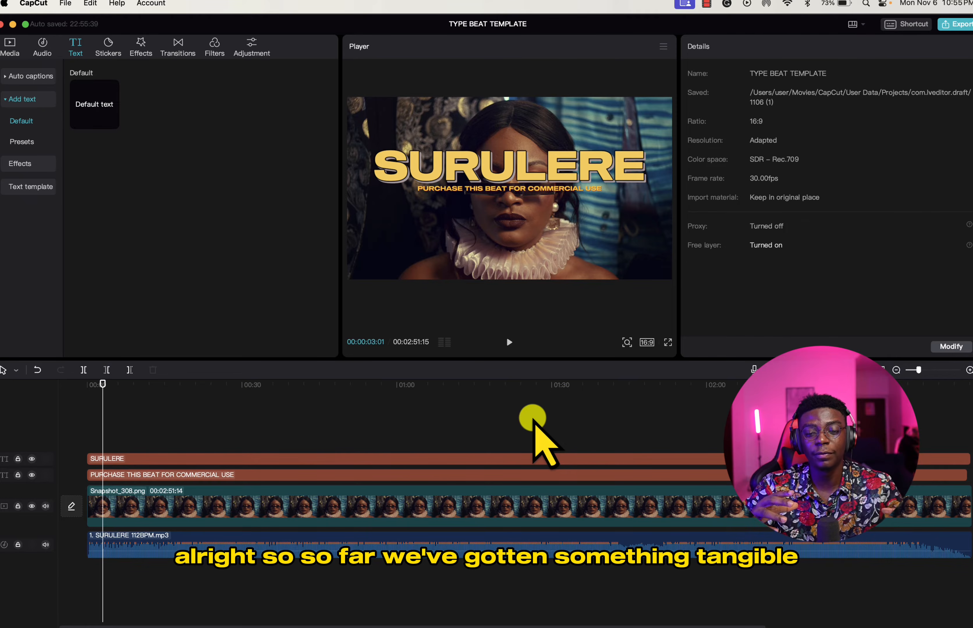
Apply the same orange preset style with a red shadow to the SURULERE title and return the playhead to the start
click(448, 459)
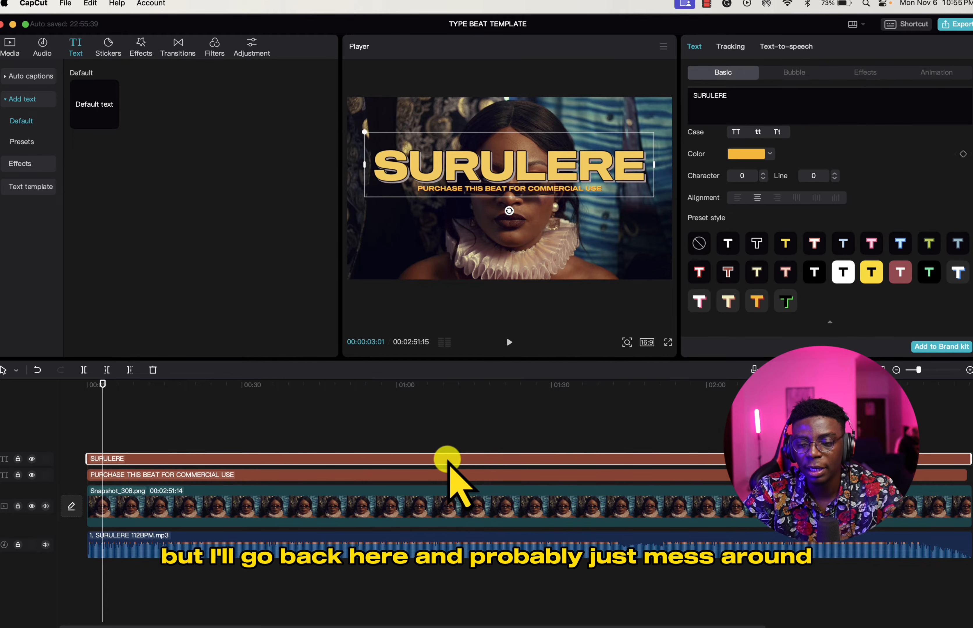
scroll(847, 274, down, 2)
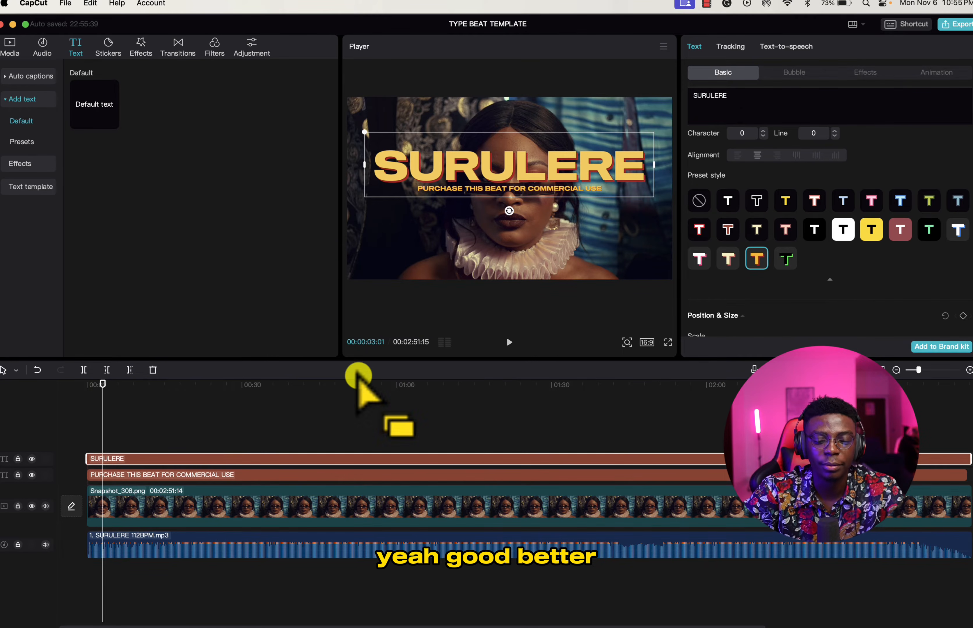
click(458, 422)
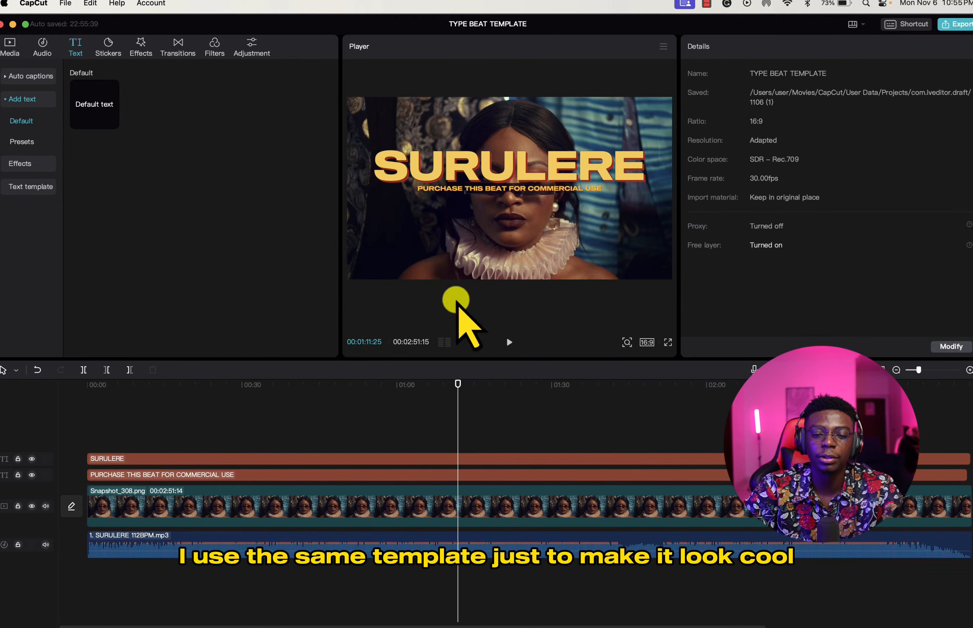
drag(457, 384, 30, 413)
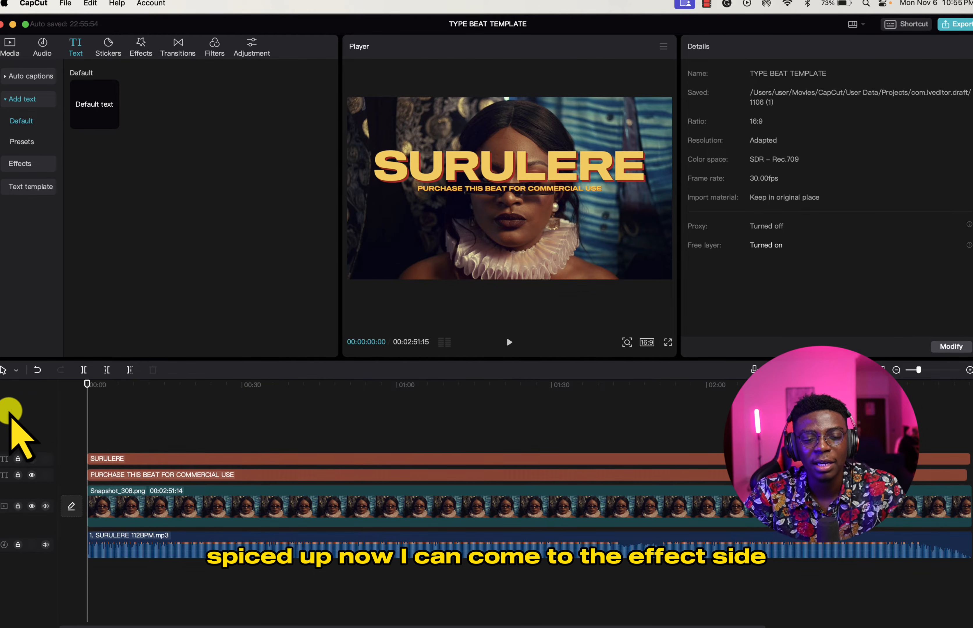
Browse the trending video effects and preview FPS Lag on the image
click(143, 47)
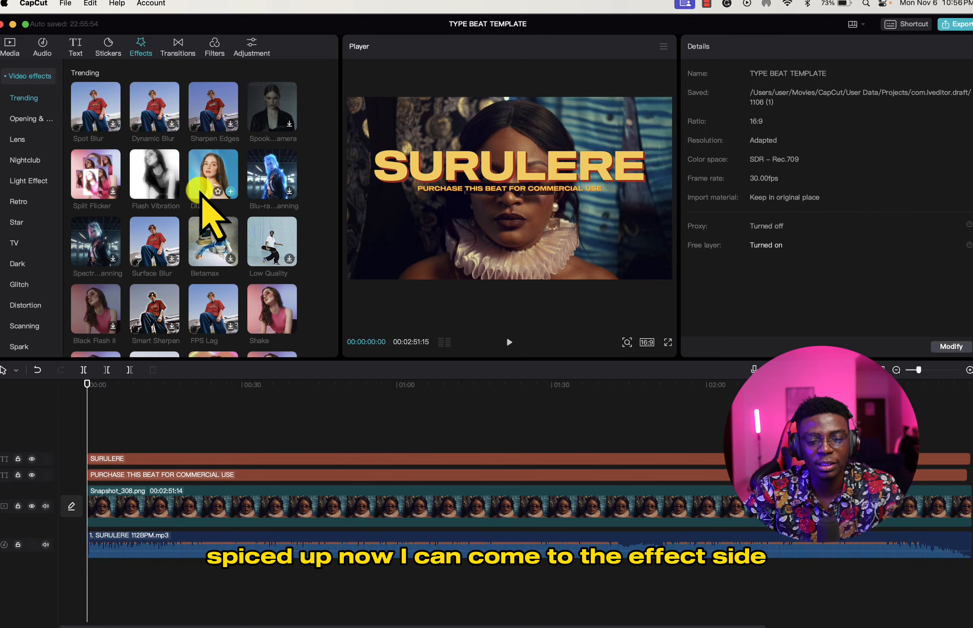
scroll(205, 261, down, 2)
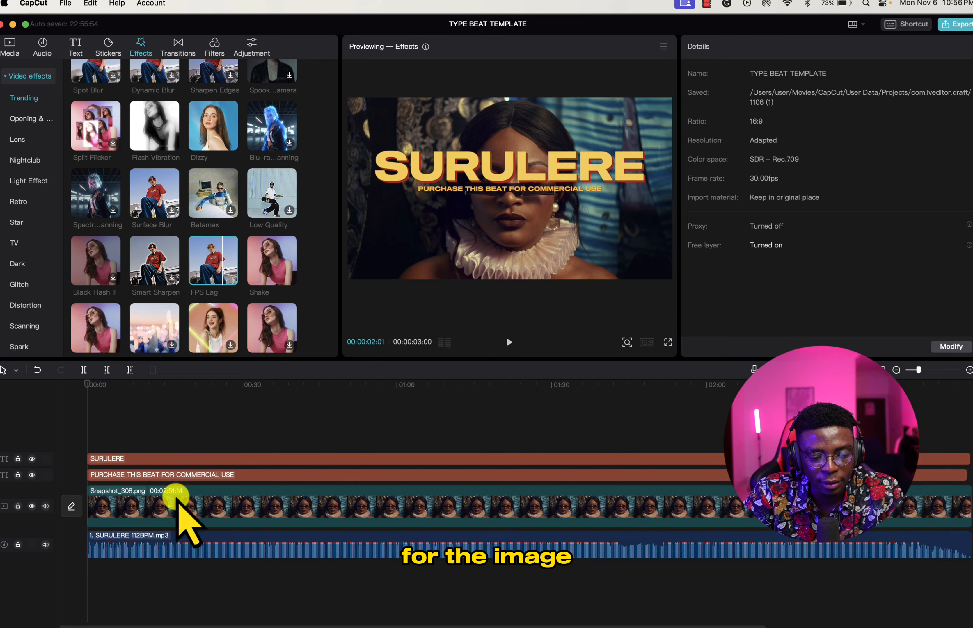
click(179, 506)
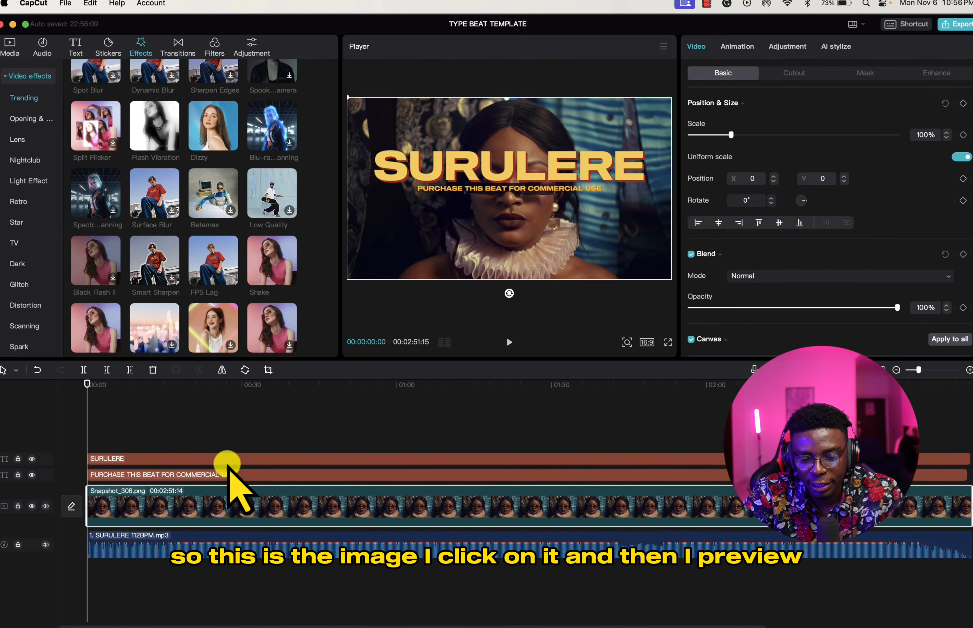
click(213, 256)
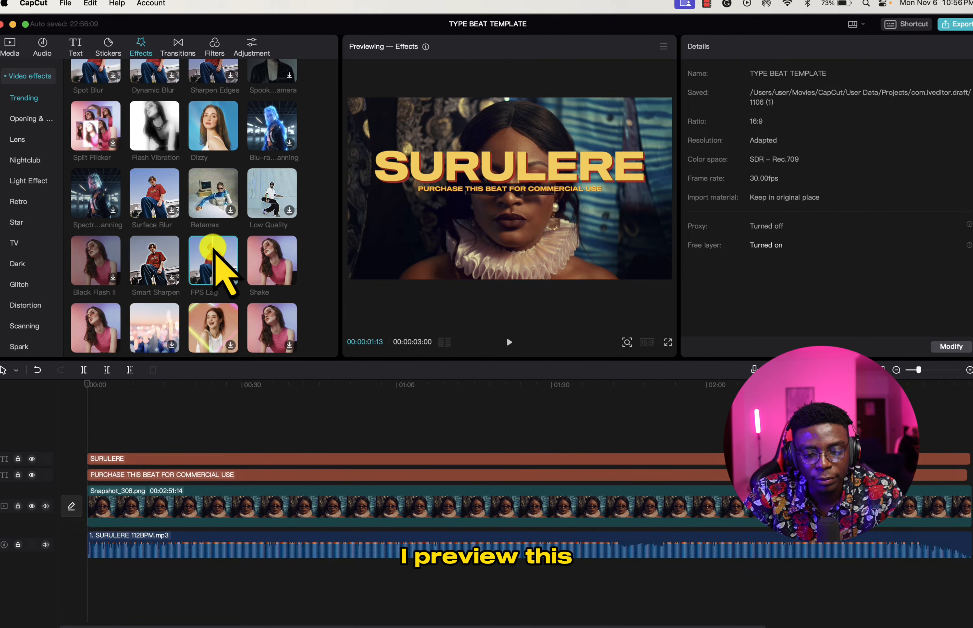
Try the FPS Lag effect stretched from the start over most of the timeline, and delete it
drag(213, 250, 80, 445)
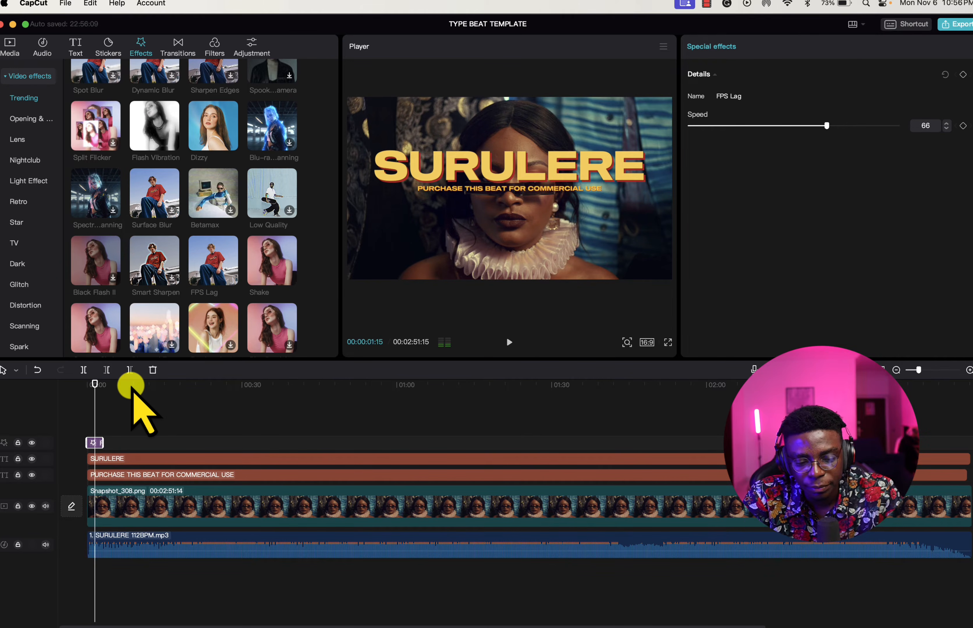
click(108, 507)
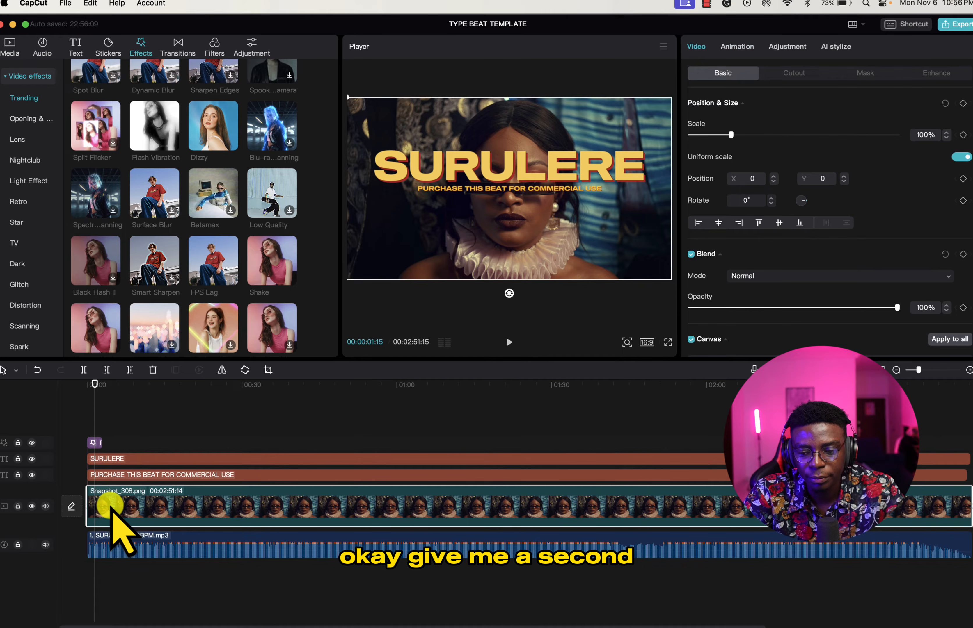
click(91, 443)
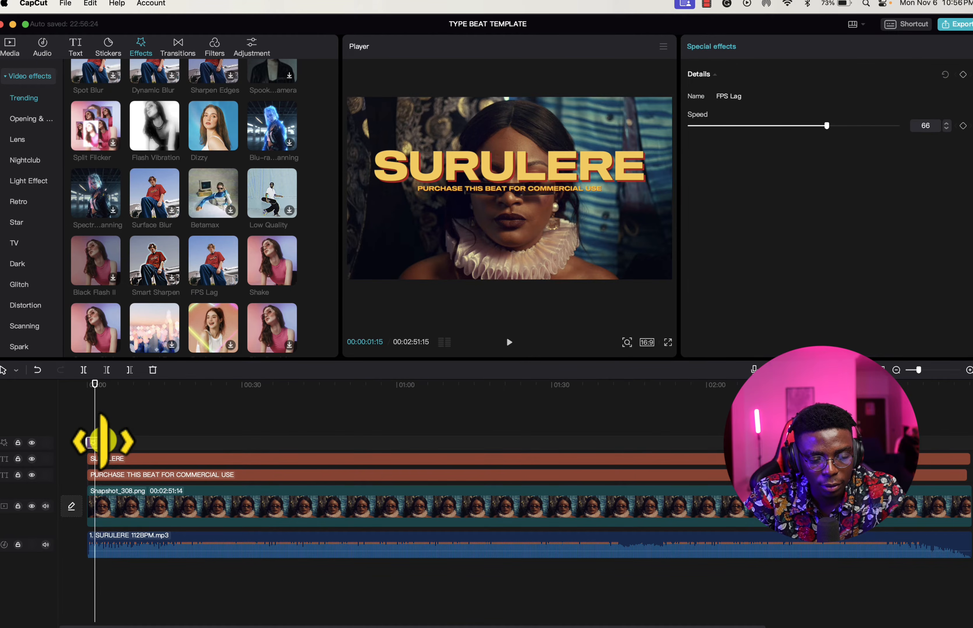
drag(103, 442, 740, 511)
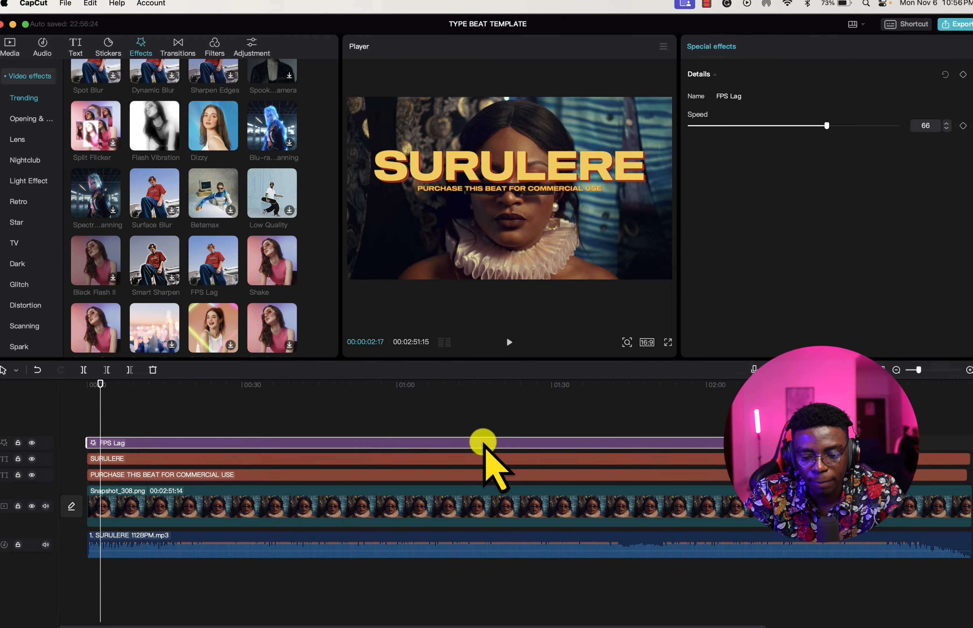
key(Delete)
Preview the Leak II effect from the trending video effects
scroll(246, 288, down, 3)
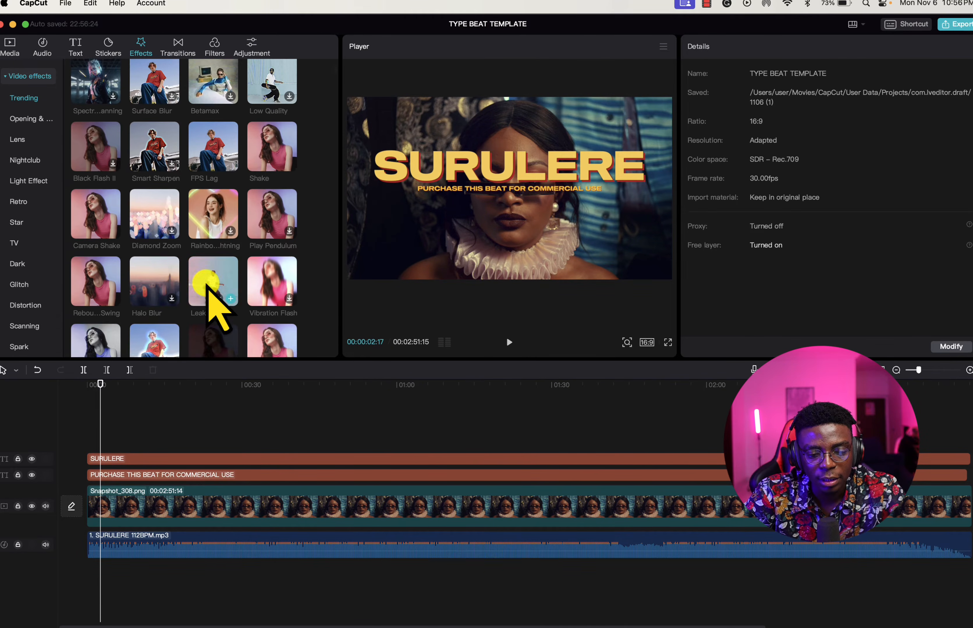
click(207, 268)
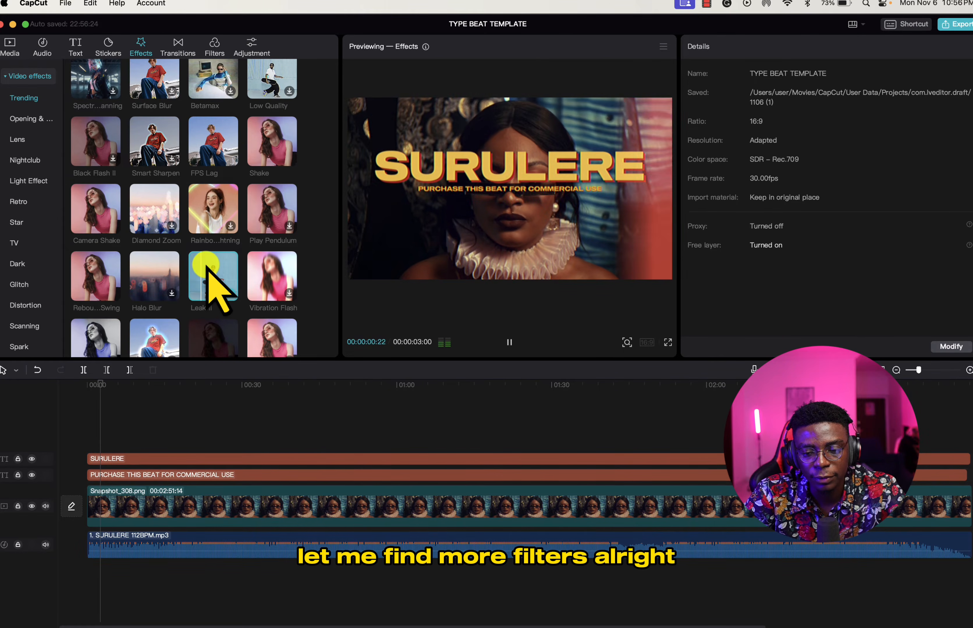
key(space)
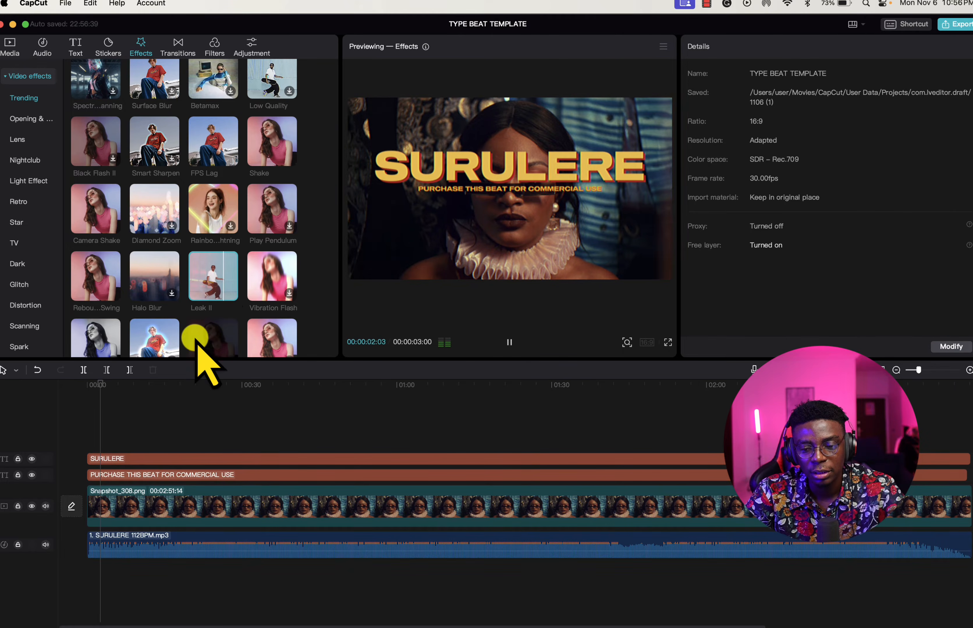
Add the Leak II effect above the text tracks from the timeline's start to about 29 seconds and play it back
drag(196, 341, 160, 368)
drag(102, 396, 69, 392)
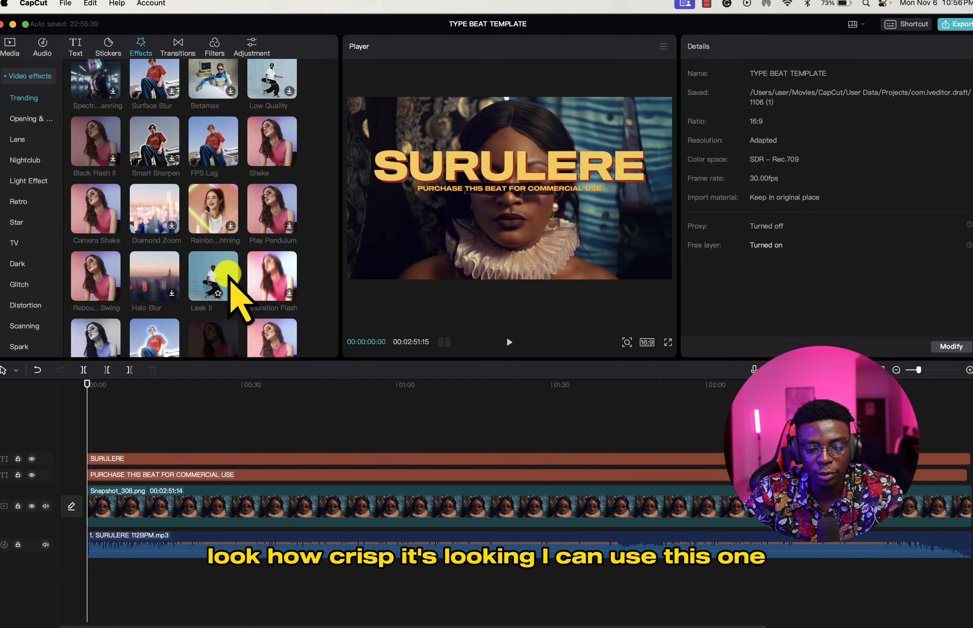
drag(232, 288, 232, 442)
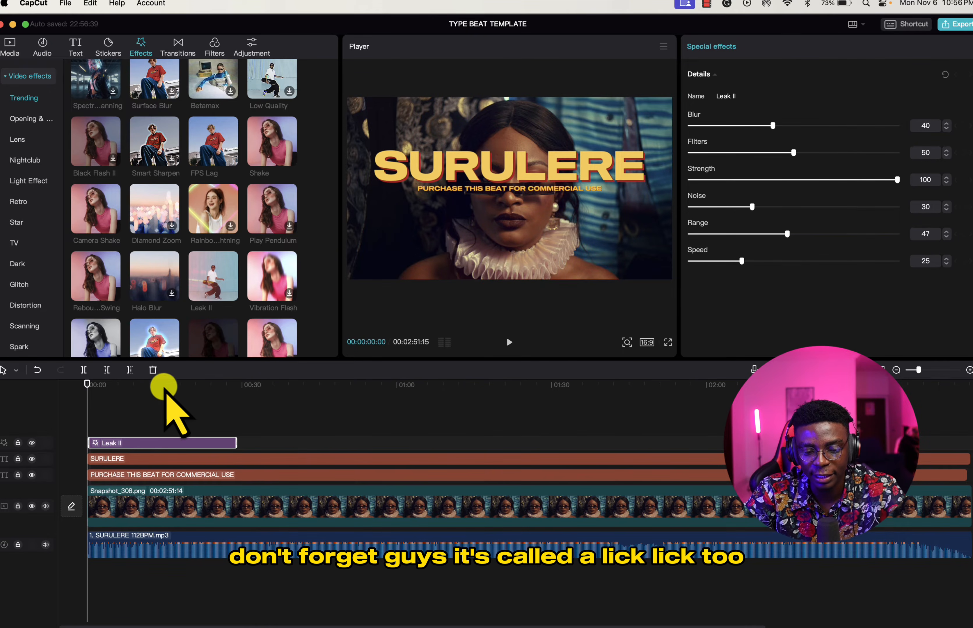
key(space)
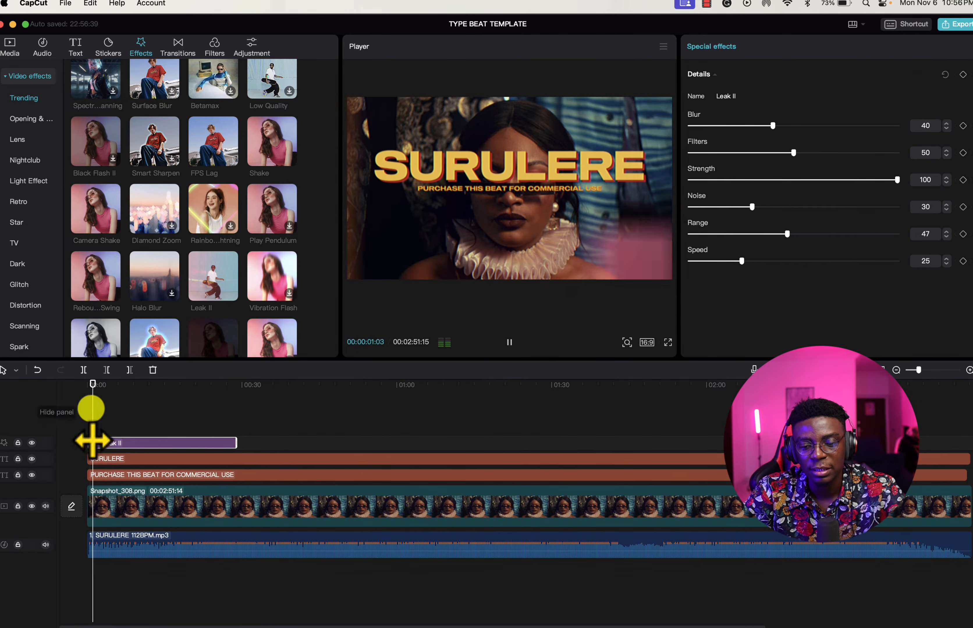
Move the Leak II effect to the timeline's start, play it back, and extend it to the end of the text and image tracks
drag(98, 447, 70, 447)
key(space)
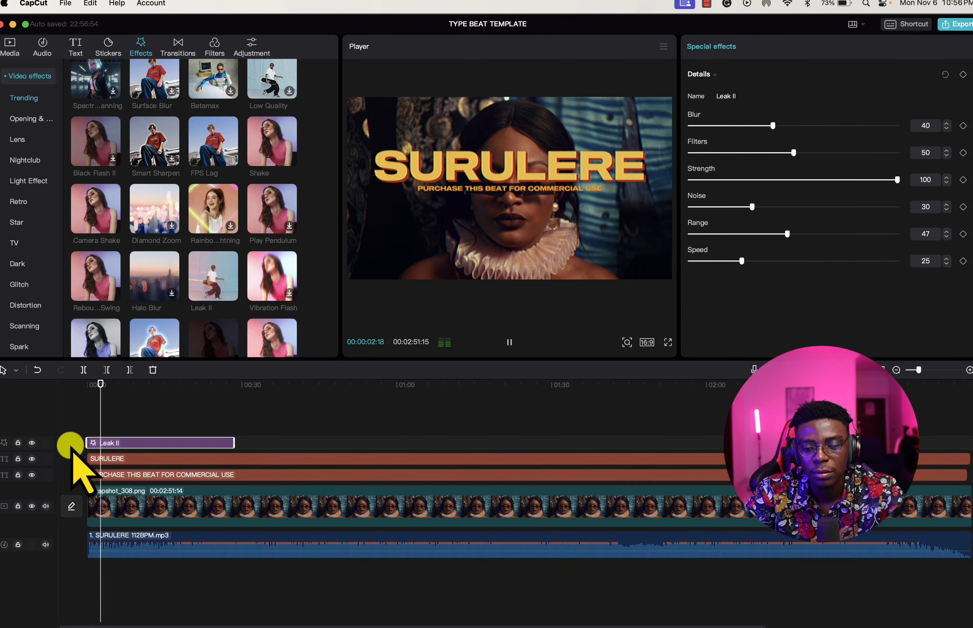
key(space)
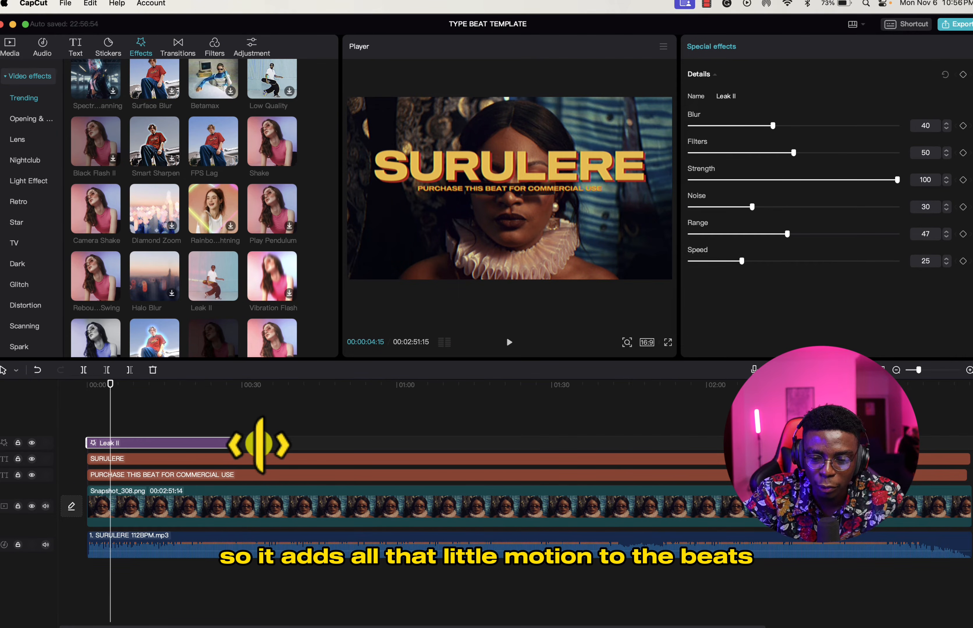
key(super+minus)
drag(146, 443, 454, 467)
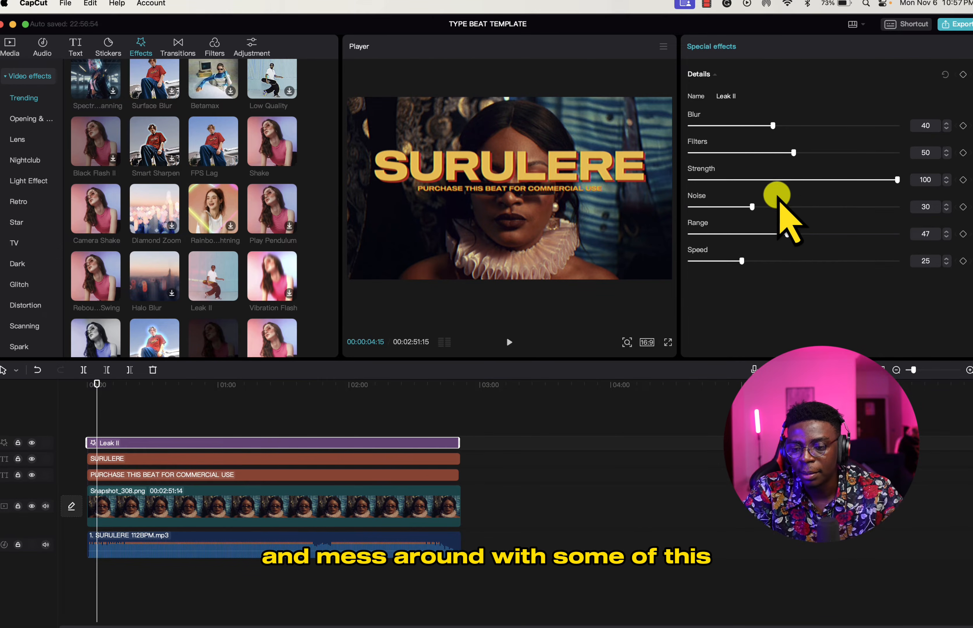
Set the Leak II effect's Strength to 70, Range to 38, Speed to 21 and Filters to 0 while playing it back
drag(896, 184, 834, 186)
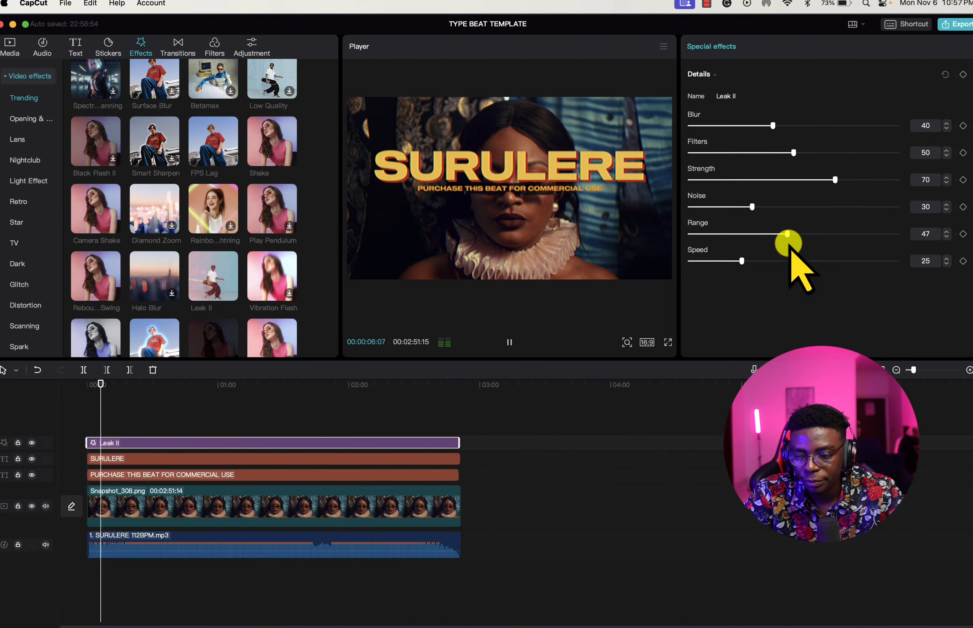
drag(787, 241, 733, 260)
key(space)
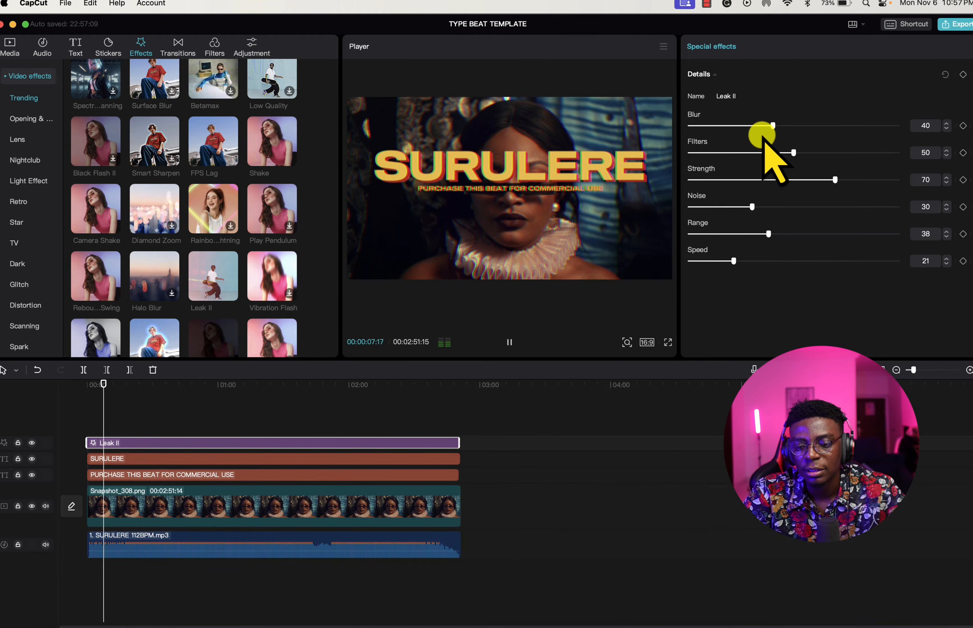
drag(793, 155, 684, 163)
key(space)
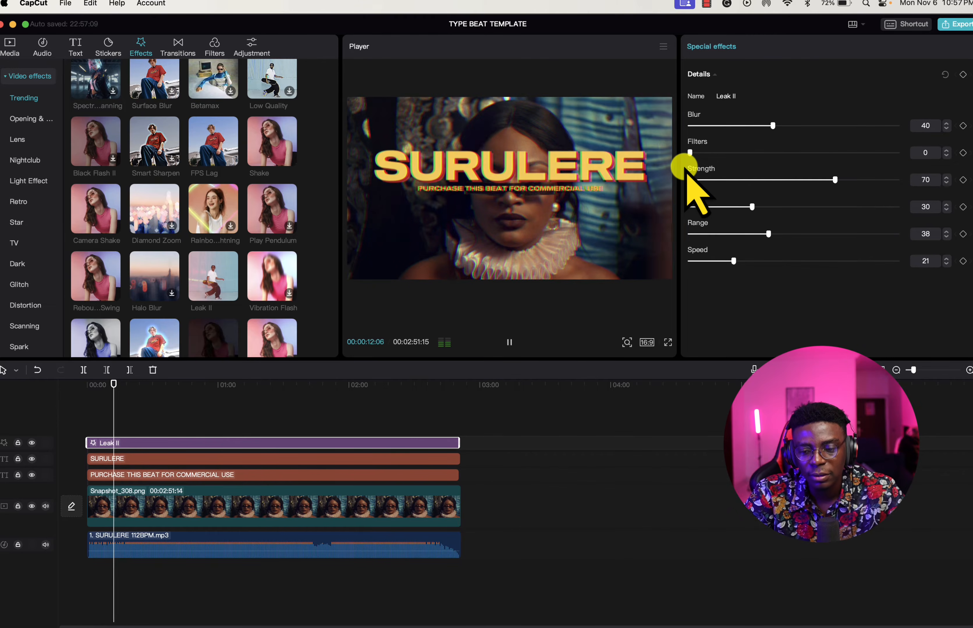
key(space)
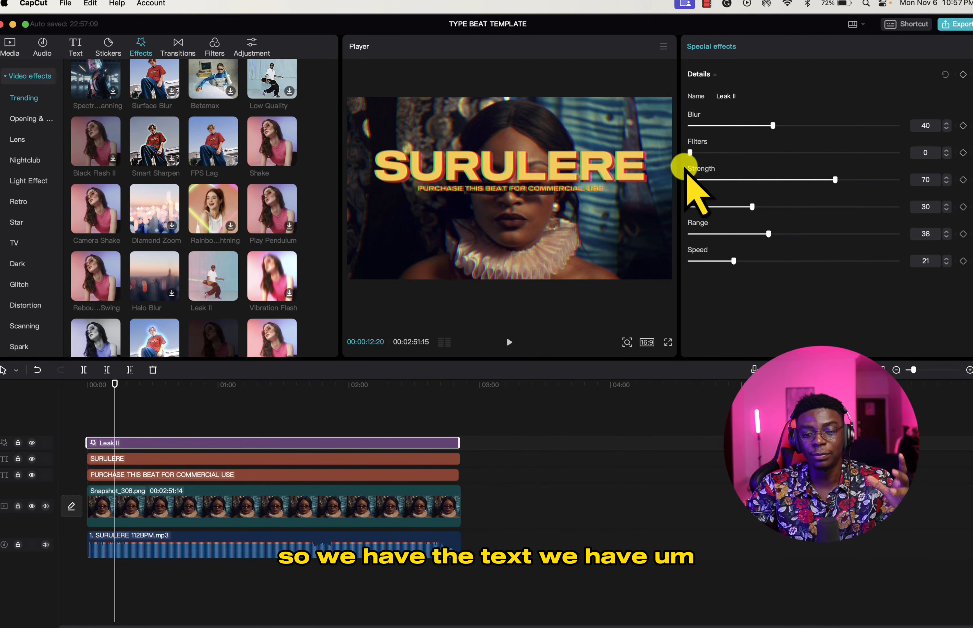
Preview the By the Fireplace effect from the trending video effects
scroll(217, 315, down, 5)
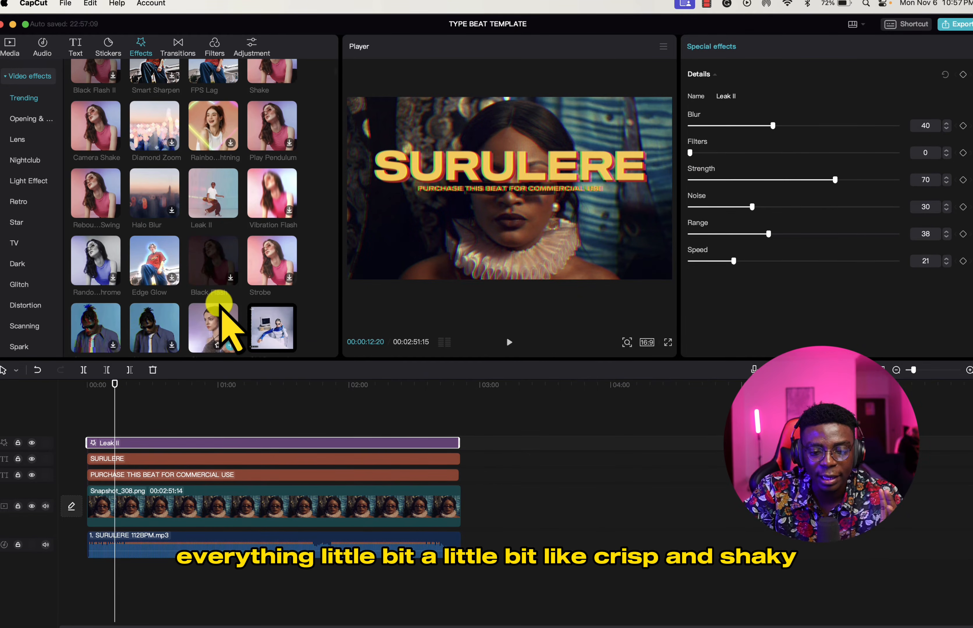
scroll(219, 311, down, 1)
scroll(207, 271, down, 8)
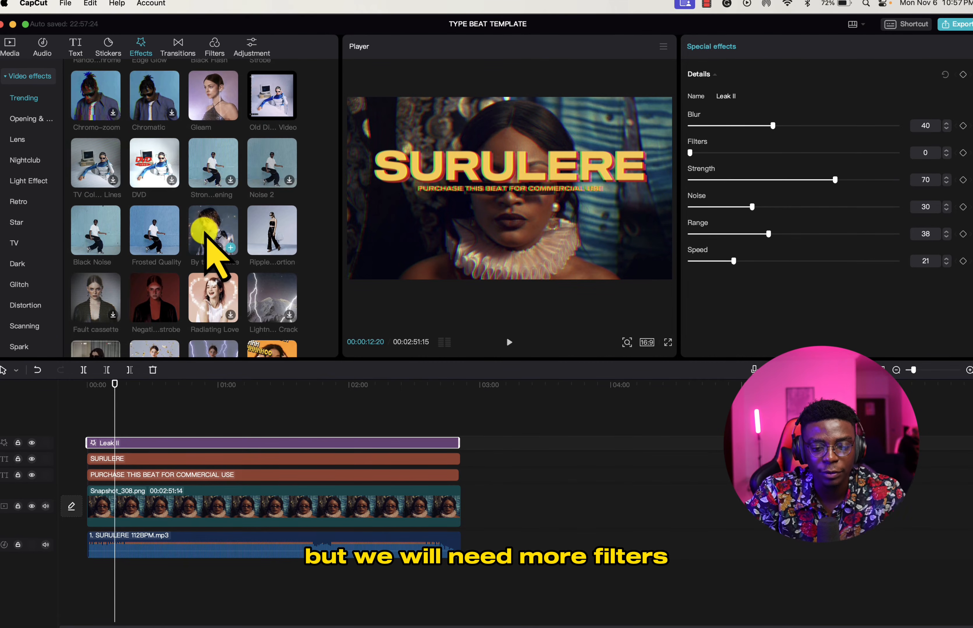
click(206, 236)
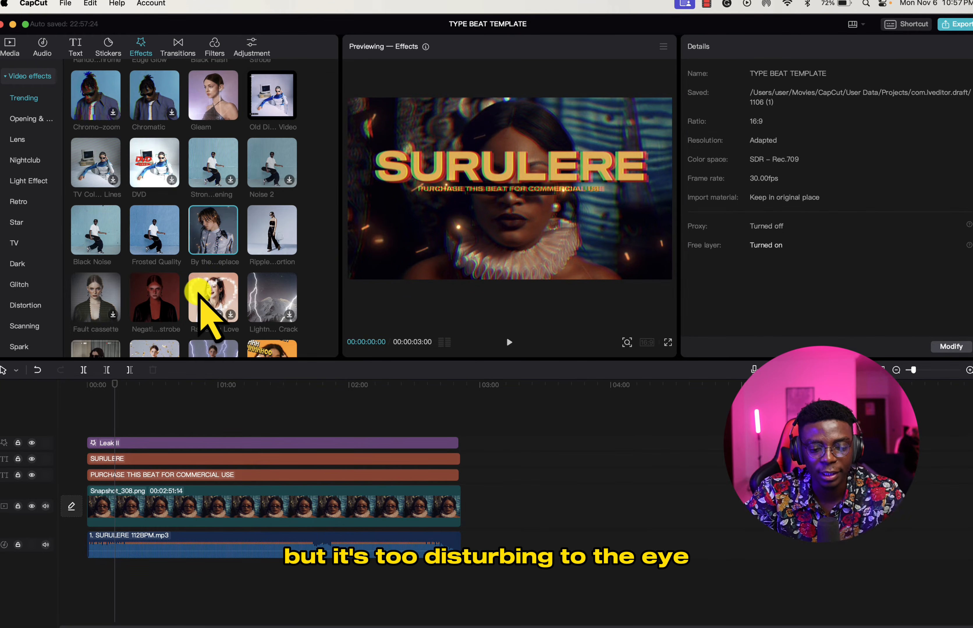
Browse the rest of the trending effects and the opening and closing, lens, nightclub and light effects for a shaking motion
scroll(207, 292, down, 5)
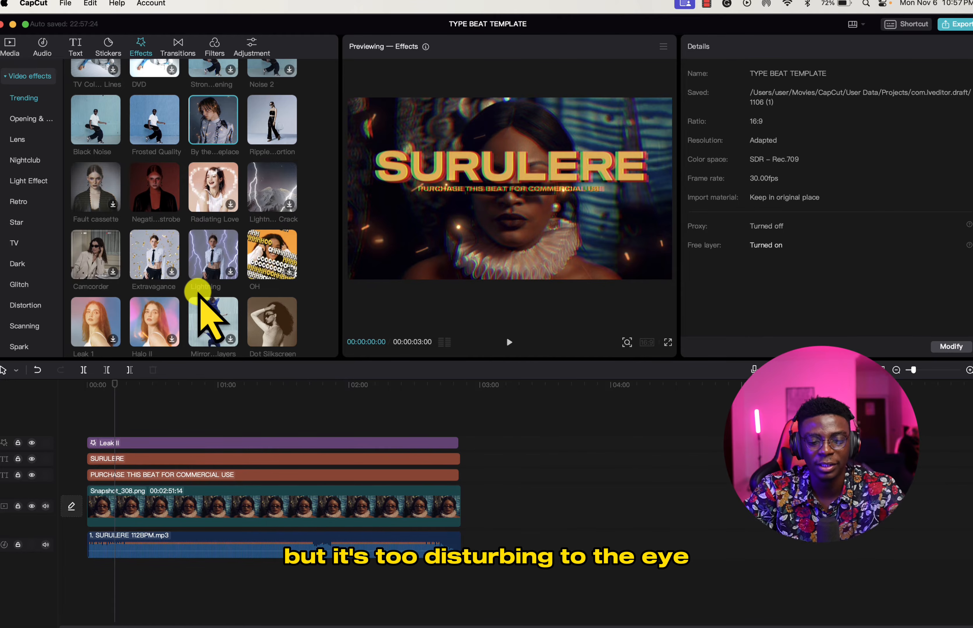
scroll(207, 293, down, 4)
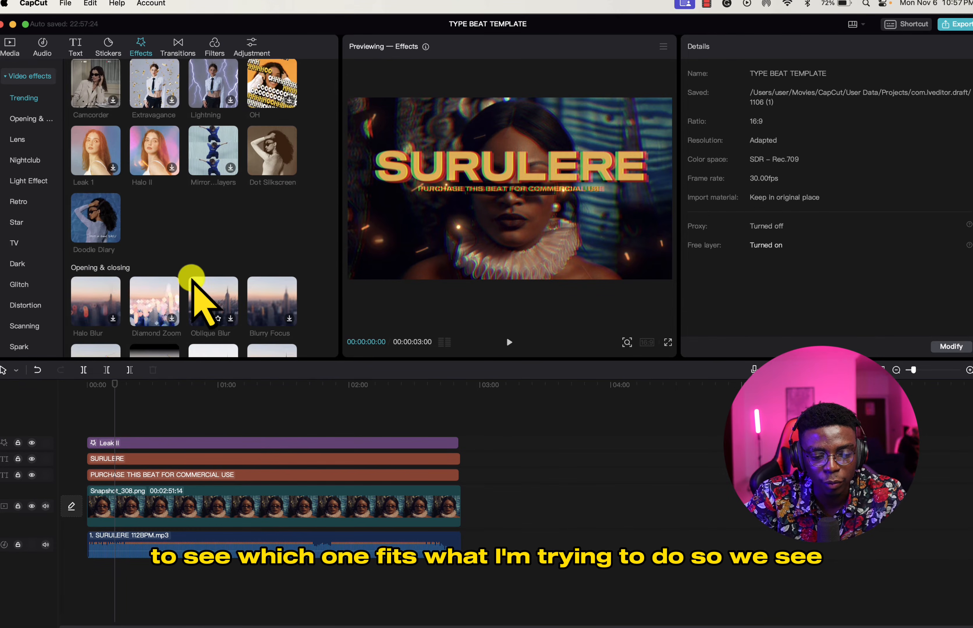
scroll(192, 281, down, 15)
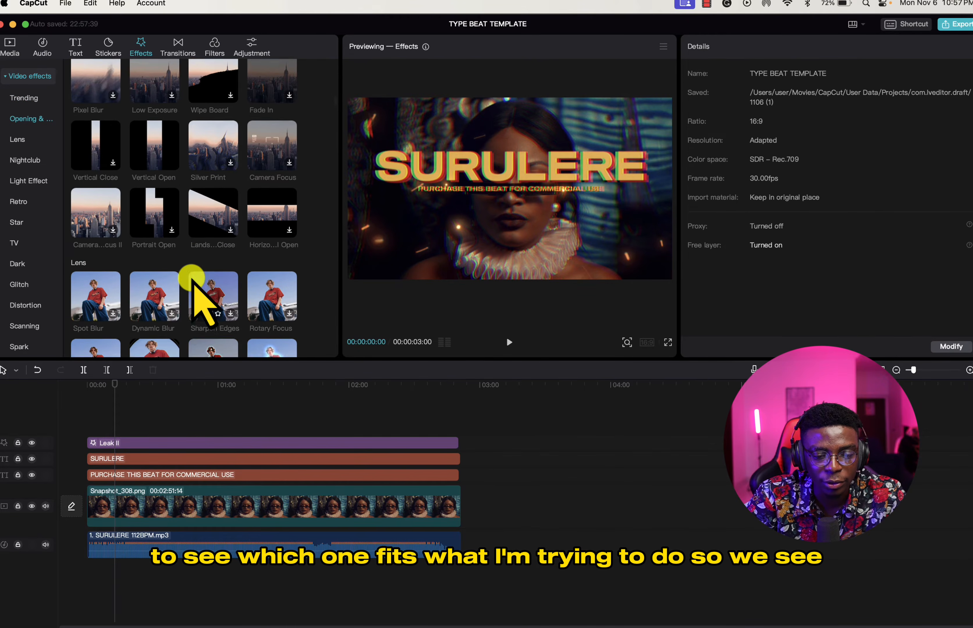
scroll(192, 281, down, 2)
scroll(198, 254, down, 10)
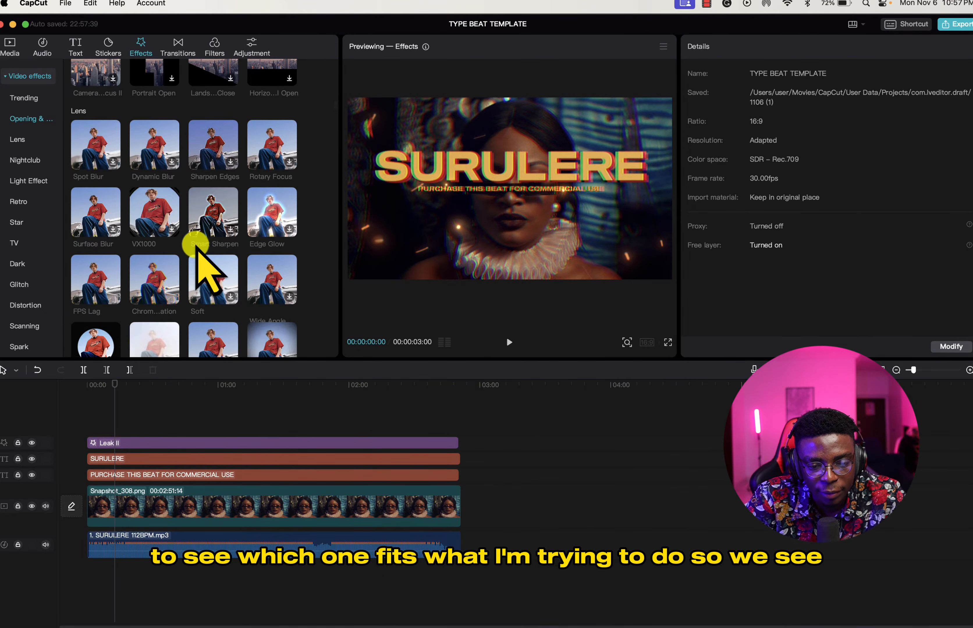
scroll(209, 184, down, 15)
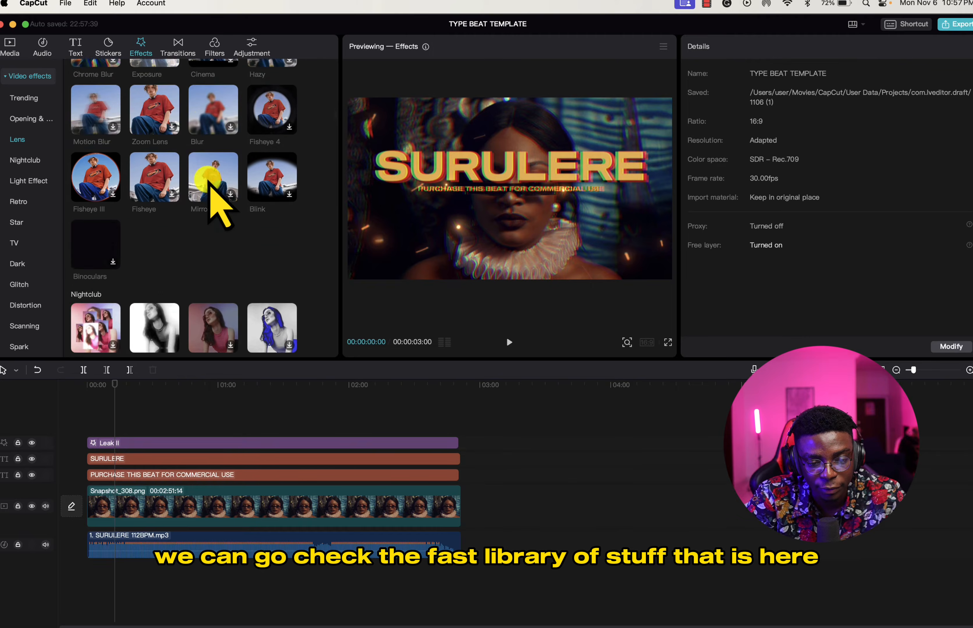
scroll(217, 200, down, 15)
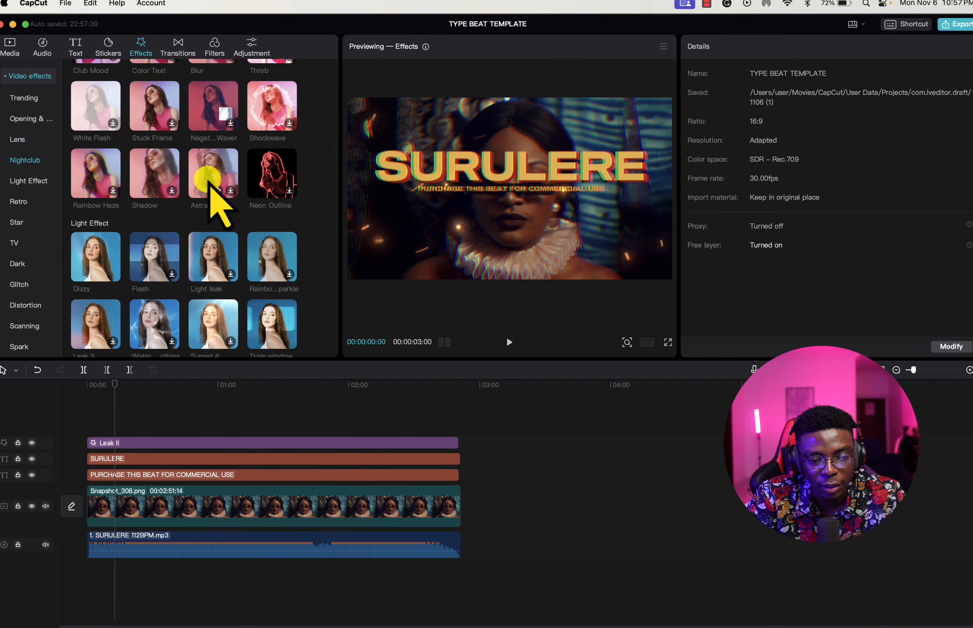
scroll(215, 199, up, 12)
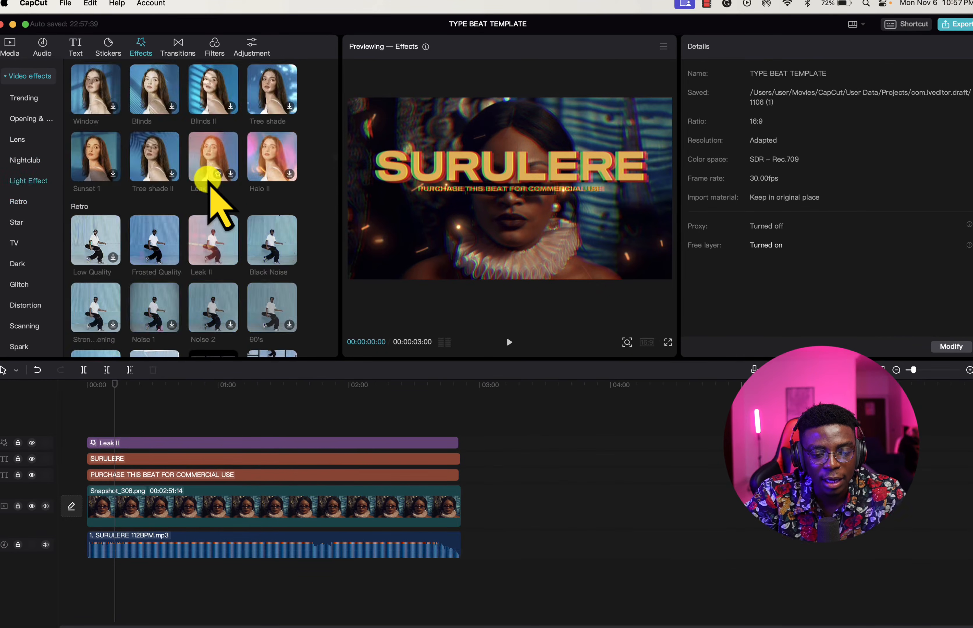
Preview the Retro DV III and Color Film effects from the retro category, and hide the Leak II effect track
scroll(209, 184, down, 12)
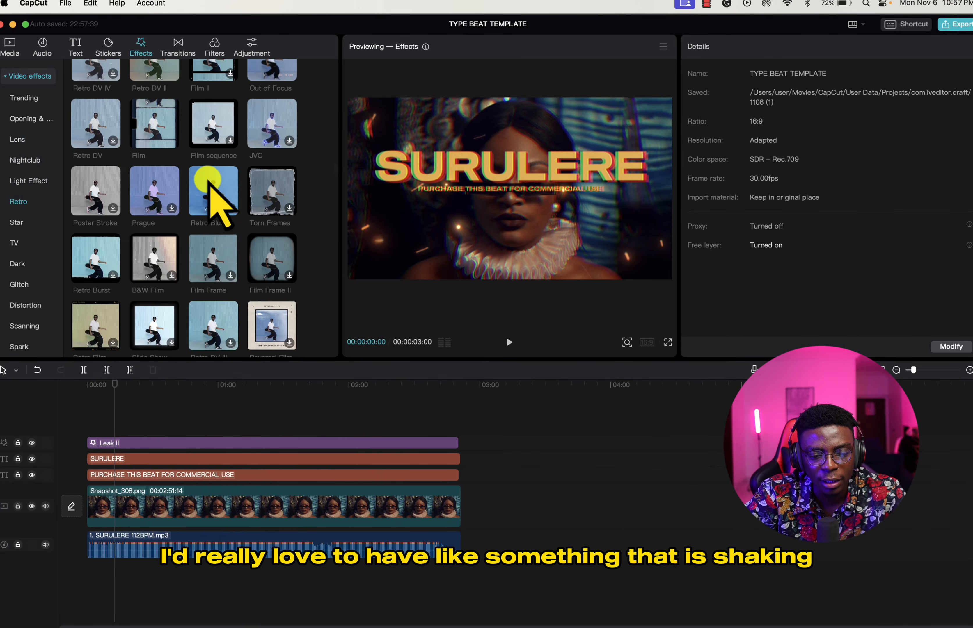
scroll(142, 192, down, 5)
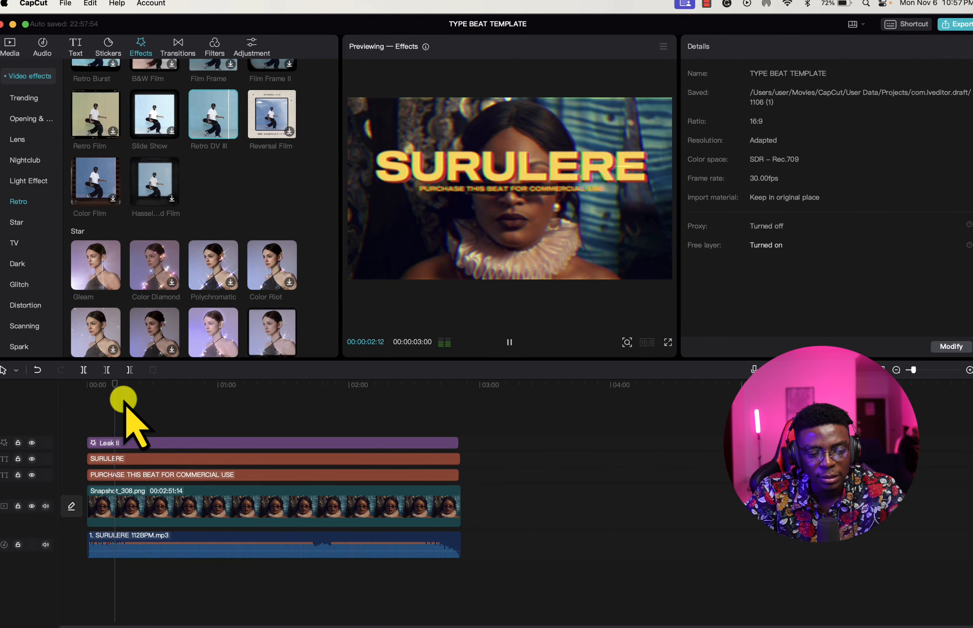
click(31, 442)
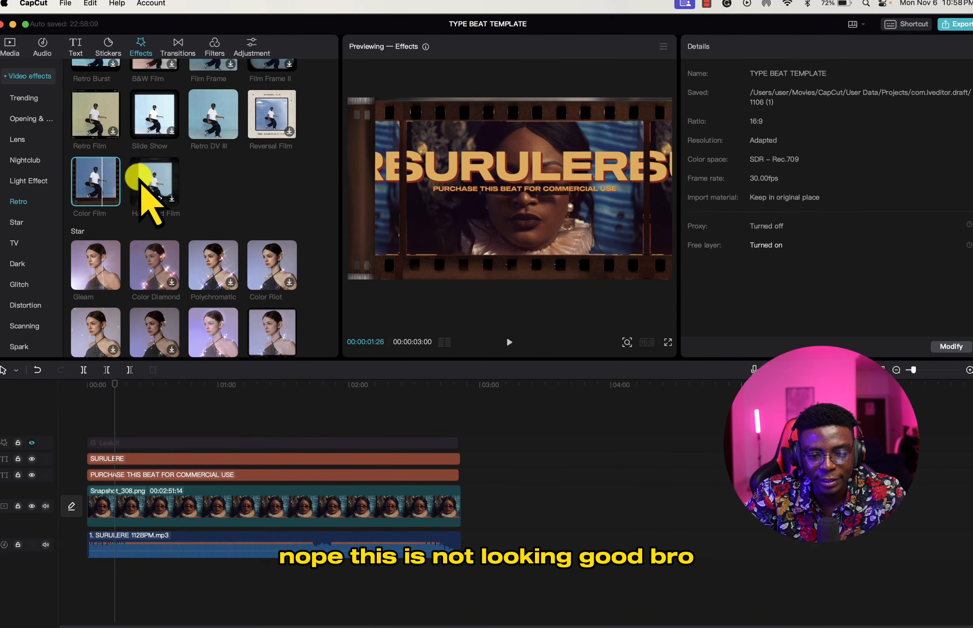
Go back through the nightclub effects to the trending video effects and preview FPS Lag
scroll(149, 201, up, 5)
scroll(146, 183, up, 10)
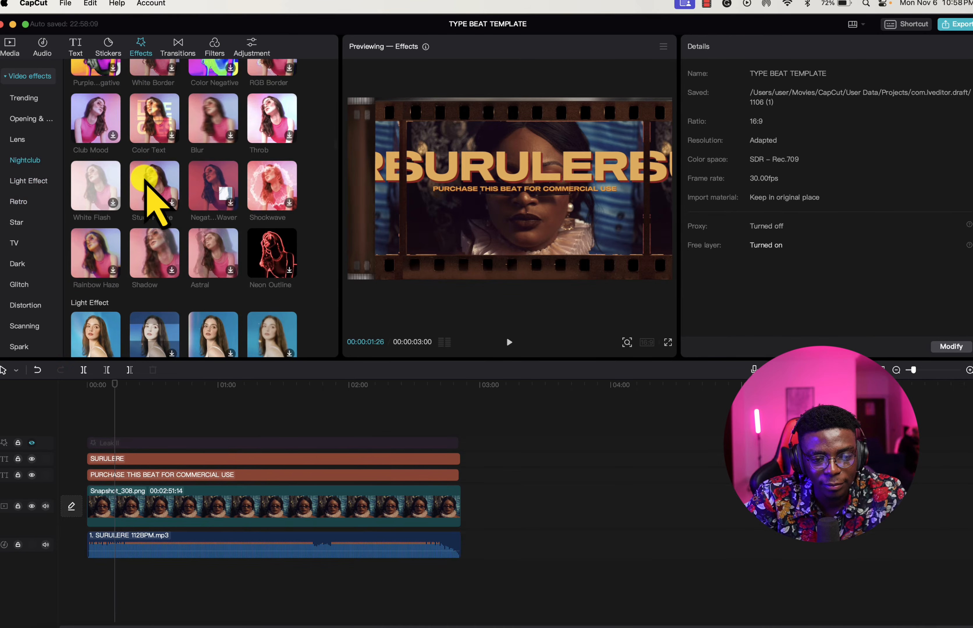
scroll(145, 182, up, 5)
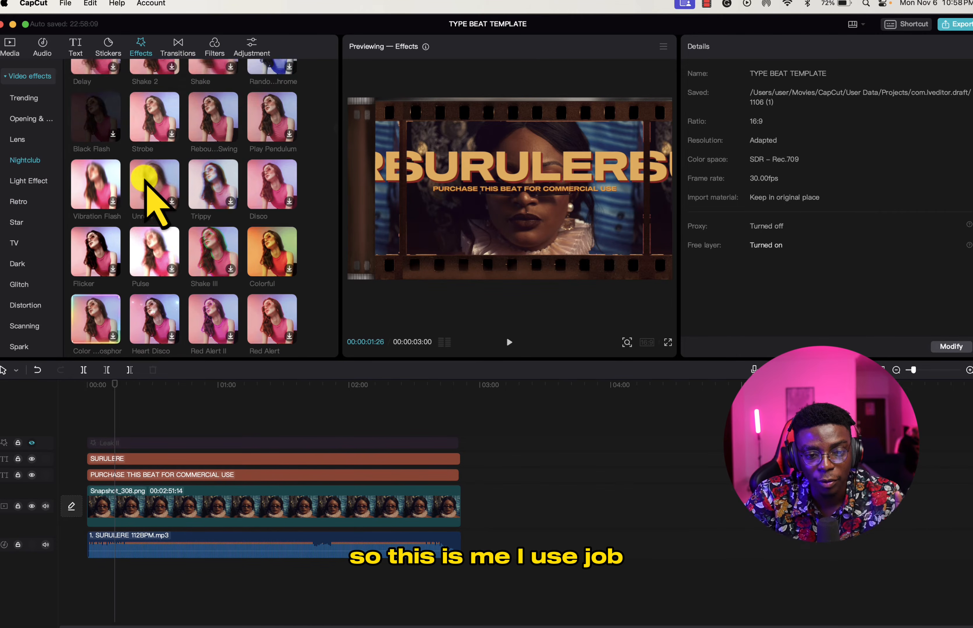
scroll(157, 209, up, 1)
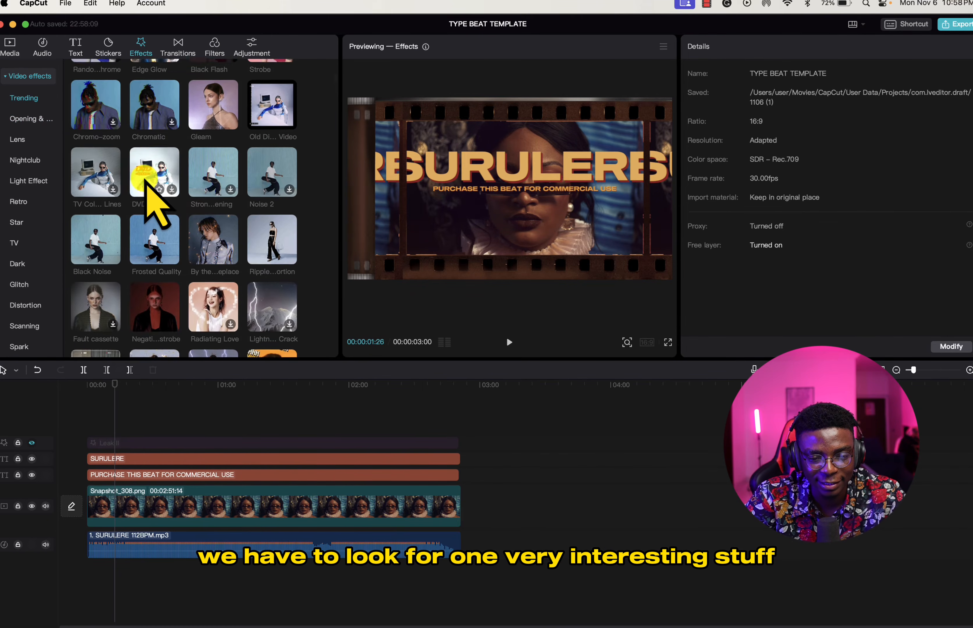
scroll(145, 183, up, 6)
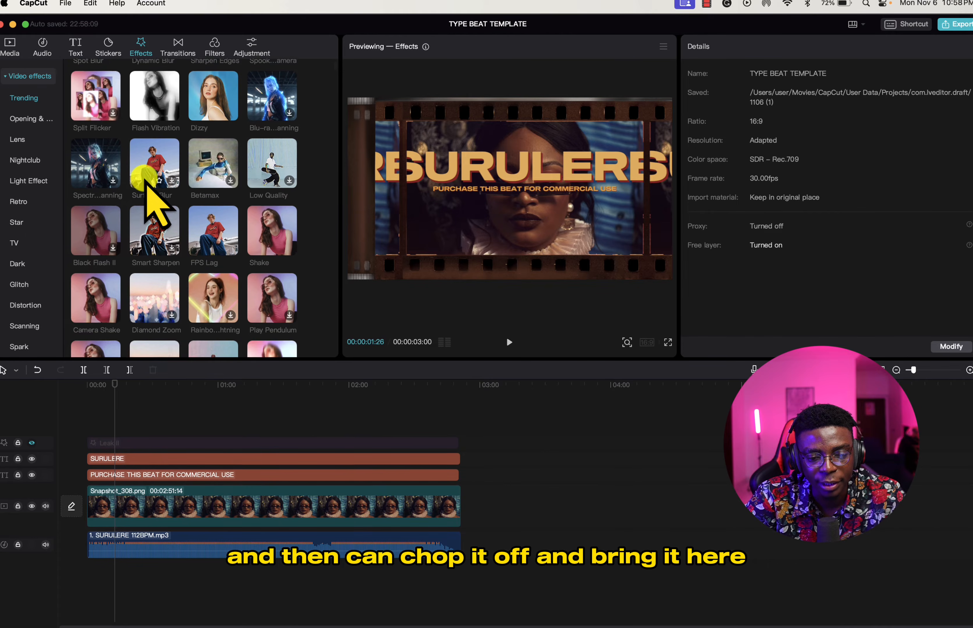
click(206, 223)
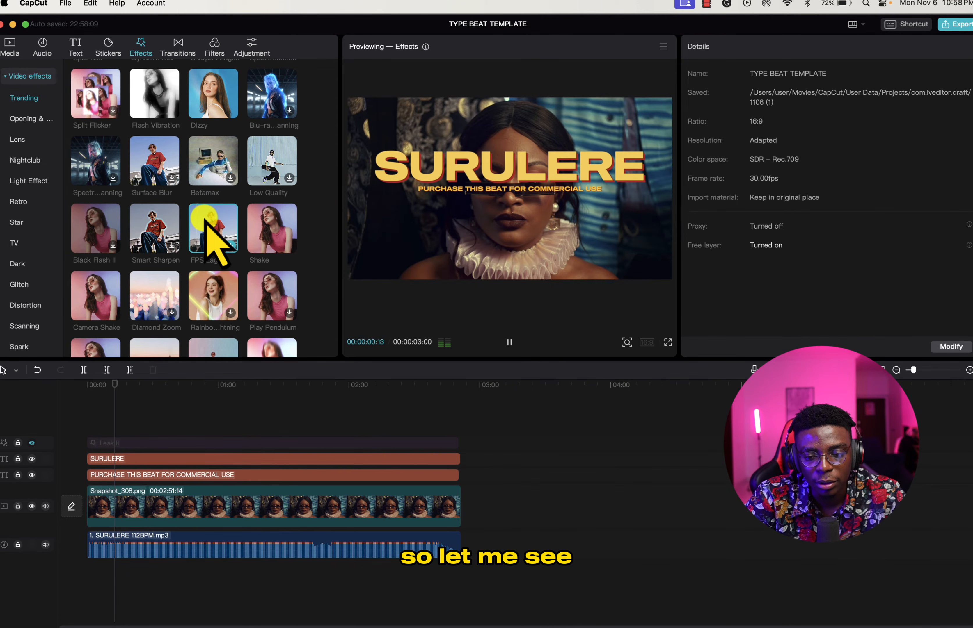
Browse to the distortion effects and preview Ripples and Rippling on the image
scroll(206, 224, down, 3)
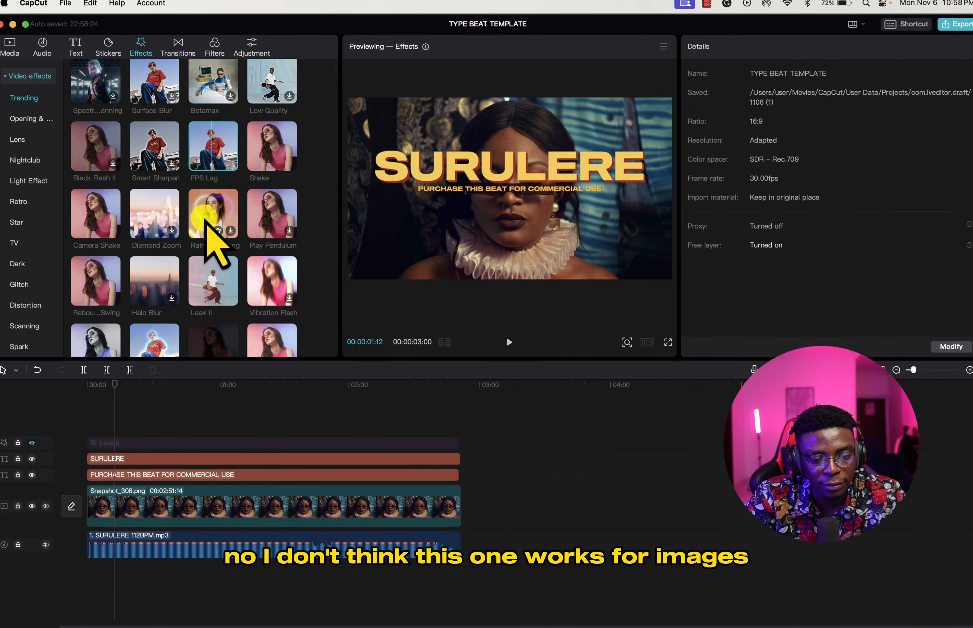
scroll(212, 248, down, 5)
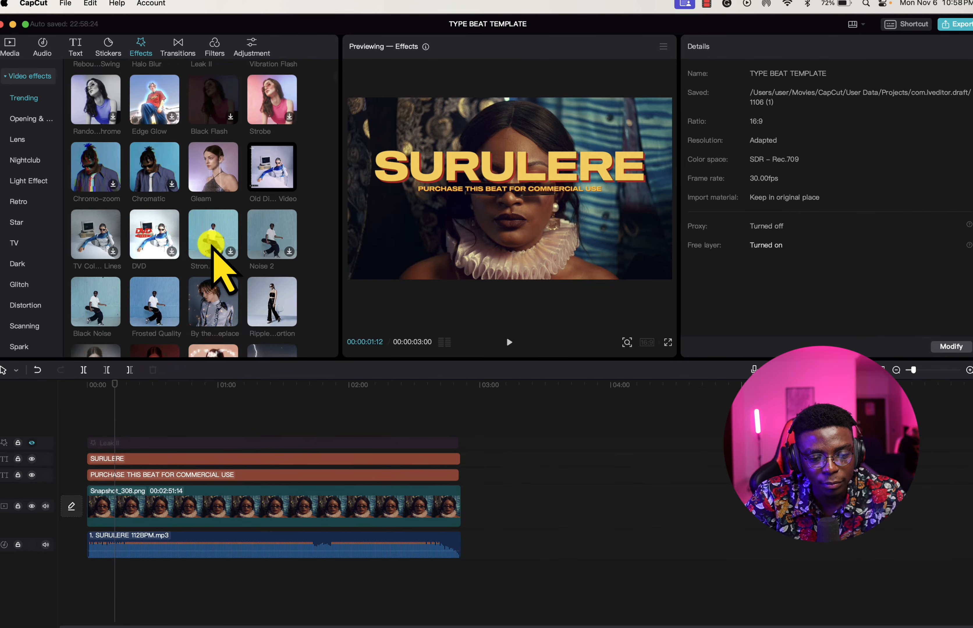
scroll(213, 248, down, 2)
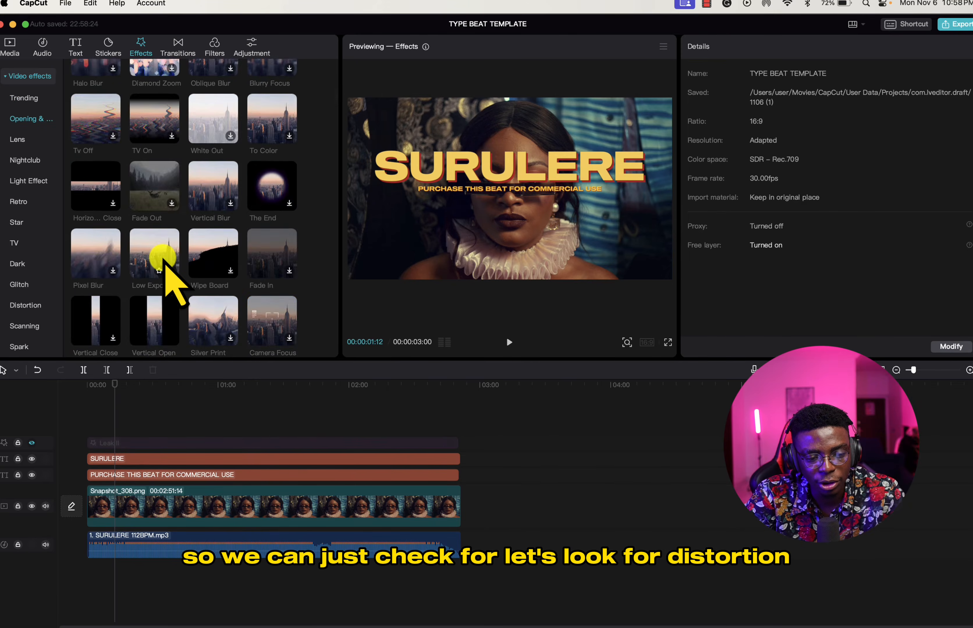
scroll(164, 258, down, 5)
click(28, 305)
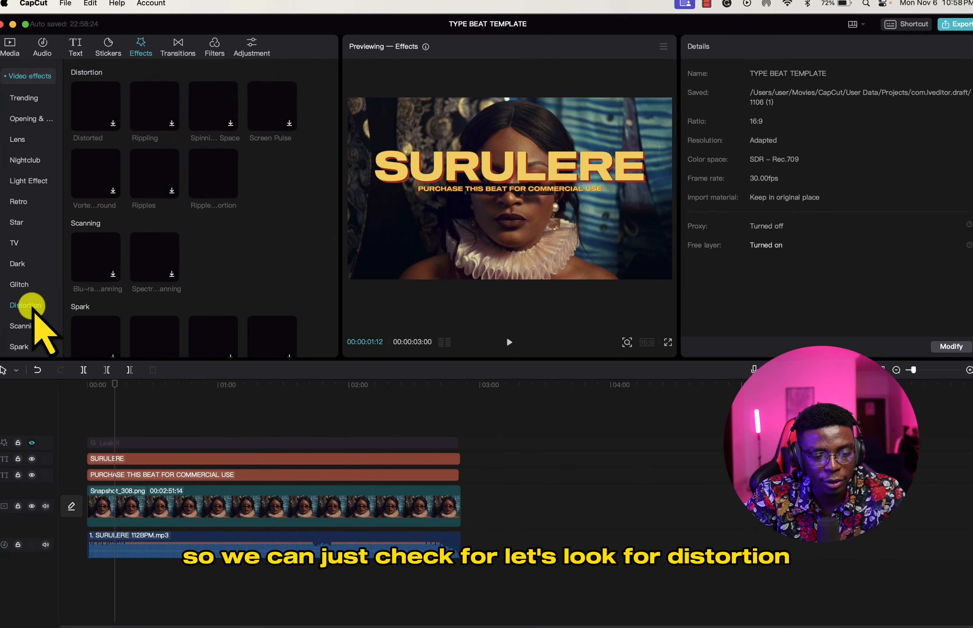
click(149, 174)
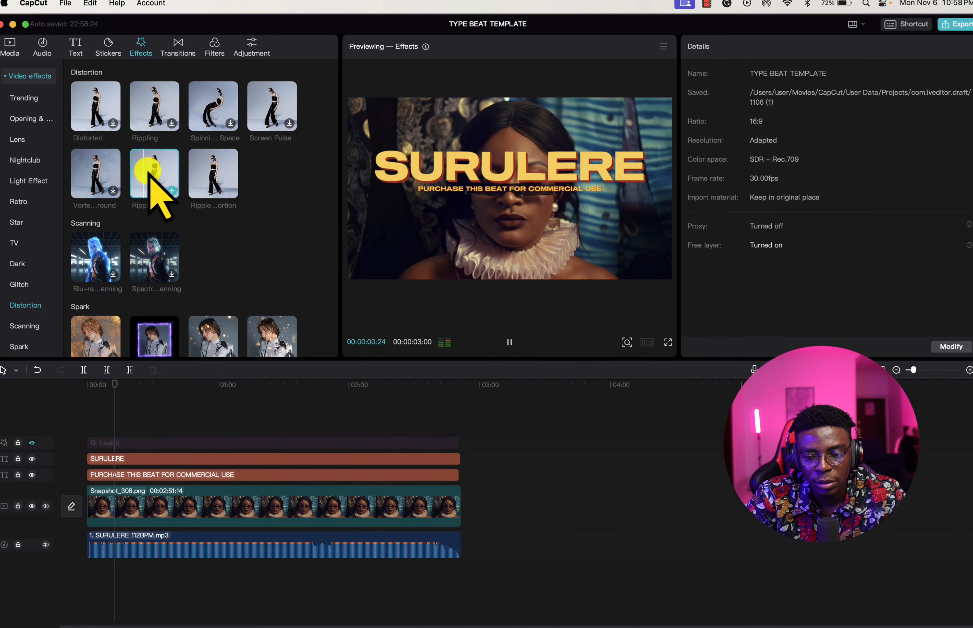
key(space)
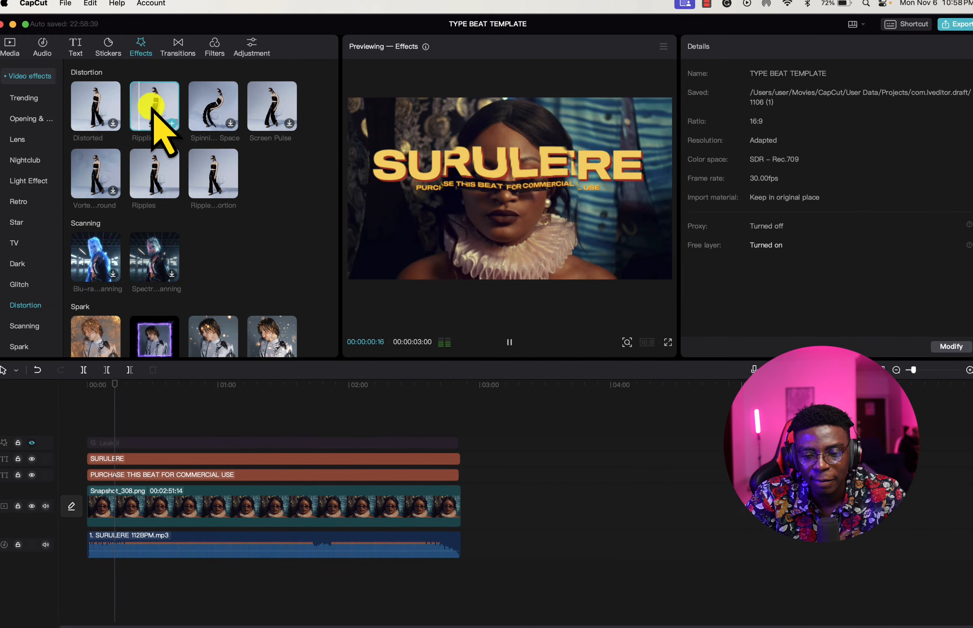
Browse the spark and glitch effects and preview Bad TV and Snow glitch on the image
scroll(189, 198, down, 10)
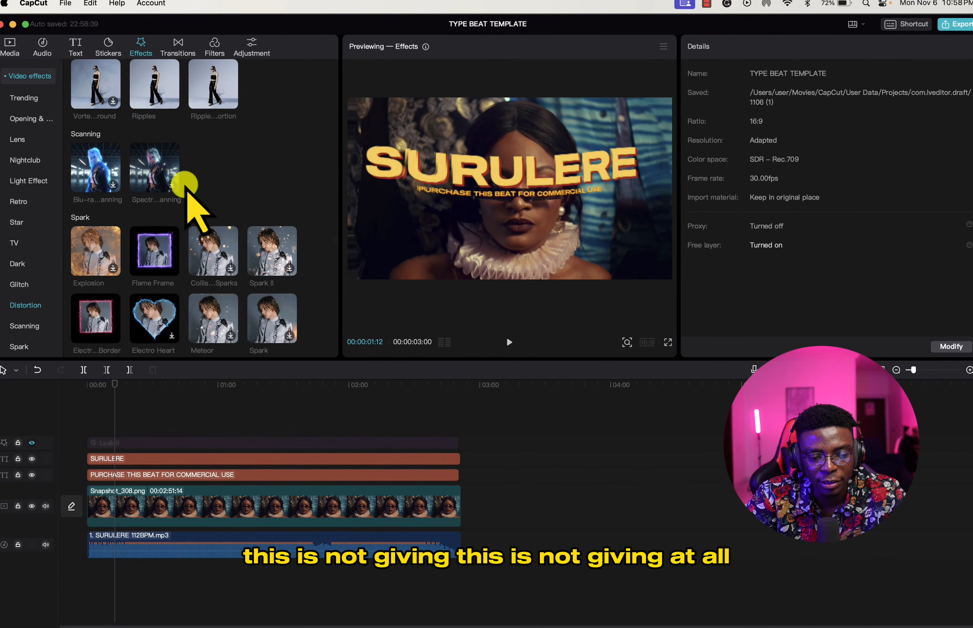
scroll(187, 192, up, 8)
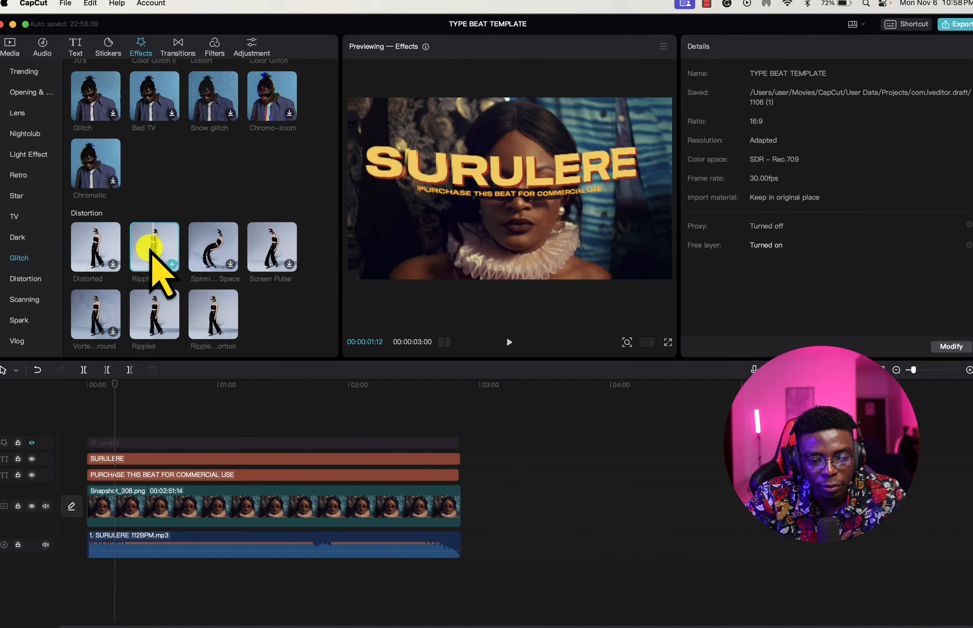
scroll(151, 238, up, 2)
scroll(151, 238, up, 1)
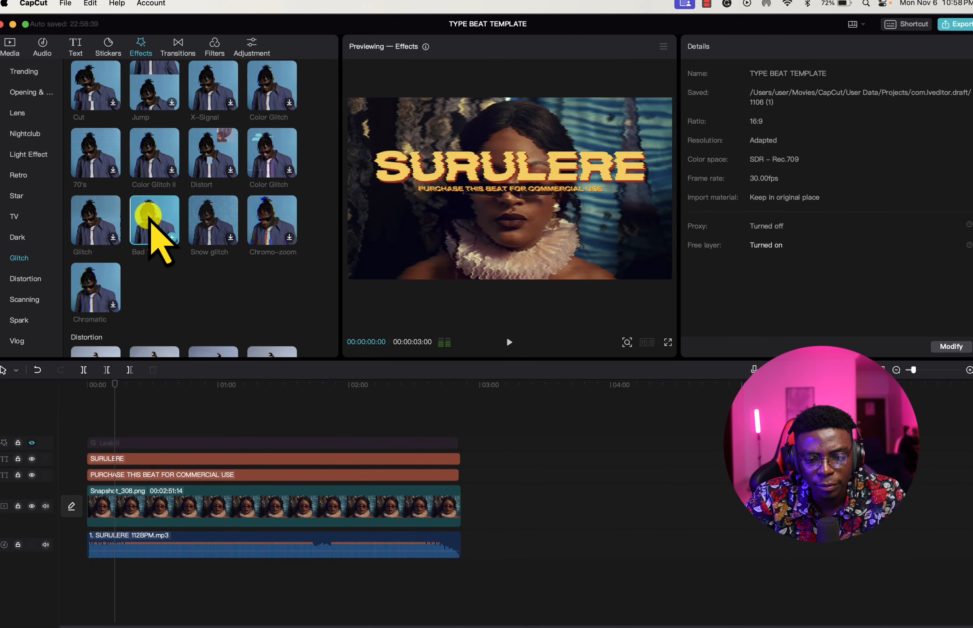
click(214, 222)
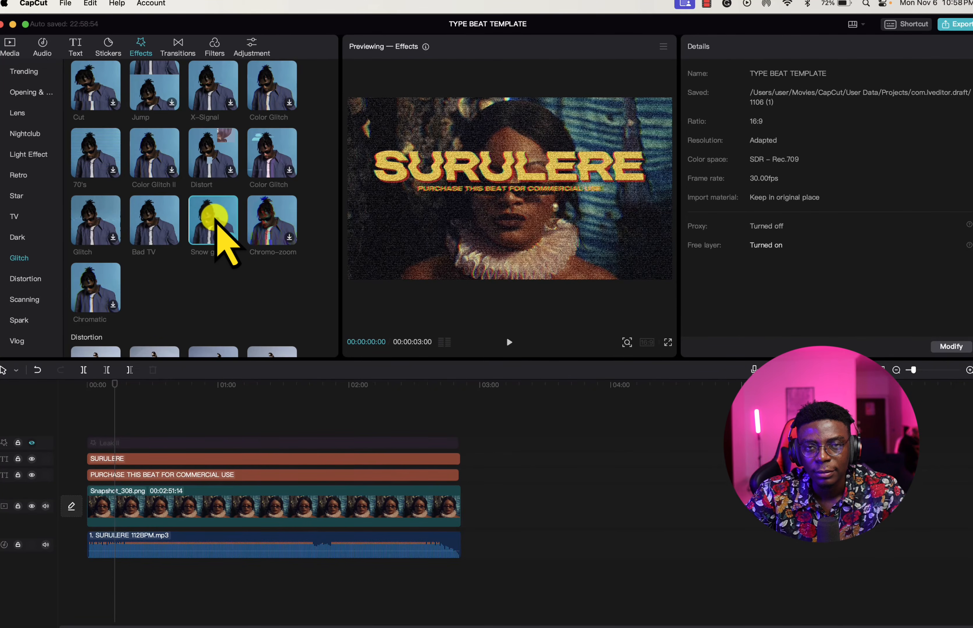
Find the Film Frame effect among the retro effects, preview it, and add it on a new track above Leak II
scroll(214, 222, up, 10)
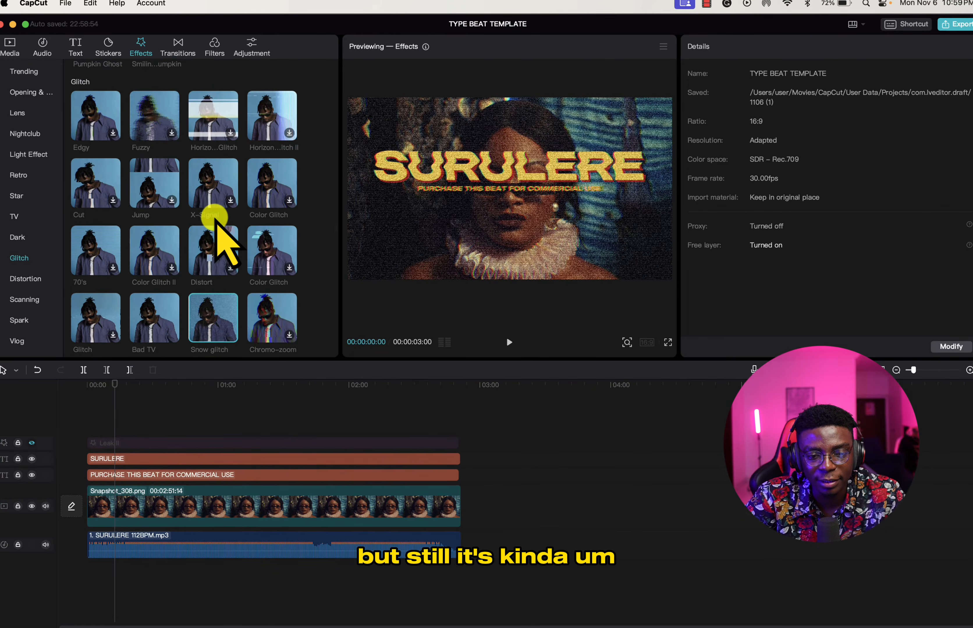
scroll(214, 223, up, 8)
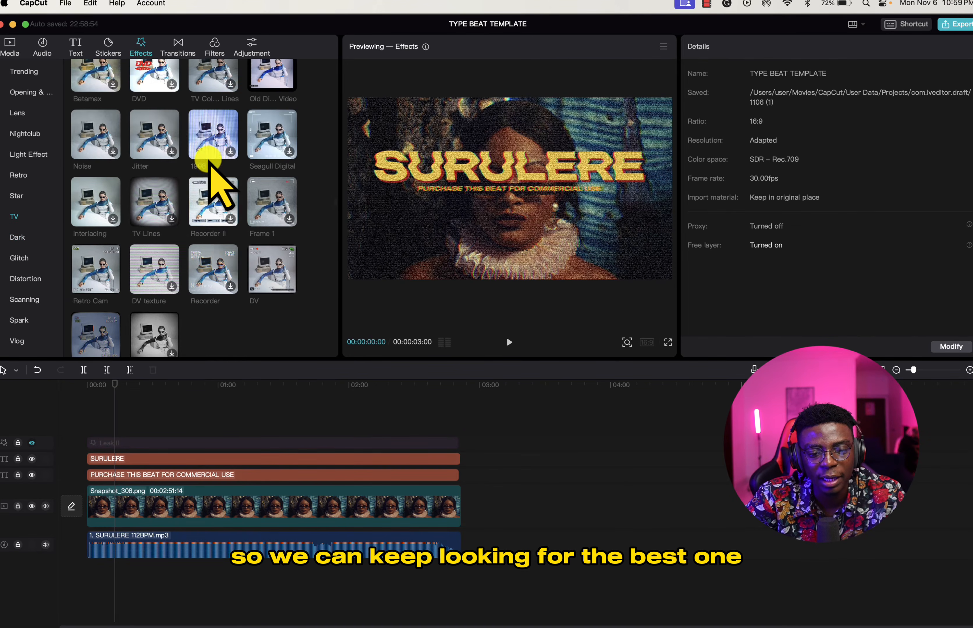
scroll(214, 220, up, 4)
scroll(200, 193, up, 10)
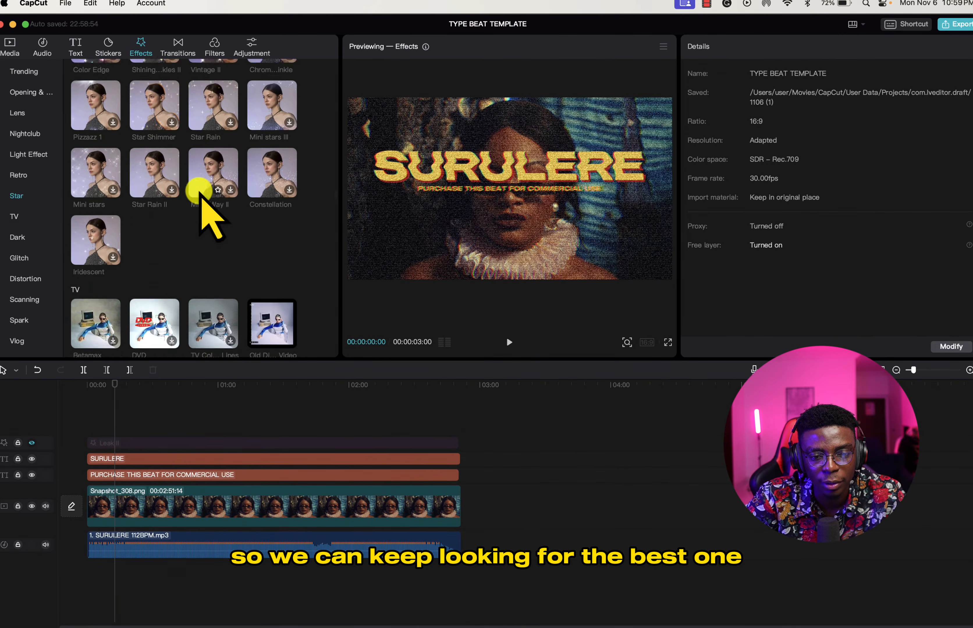
scroll(200, 193, up, 3)
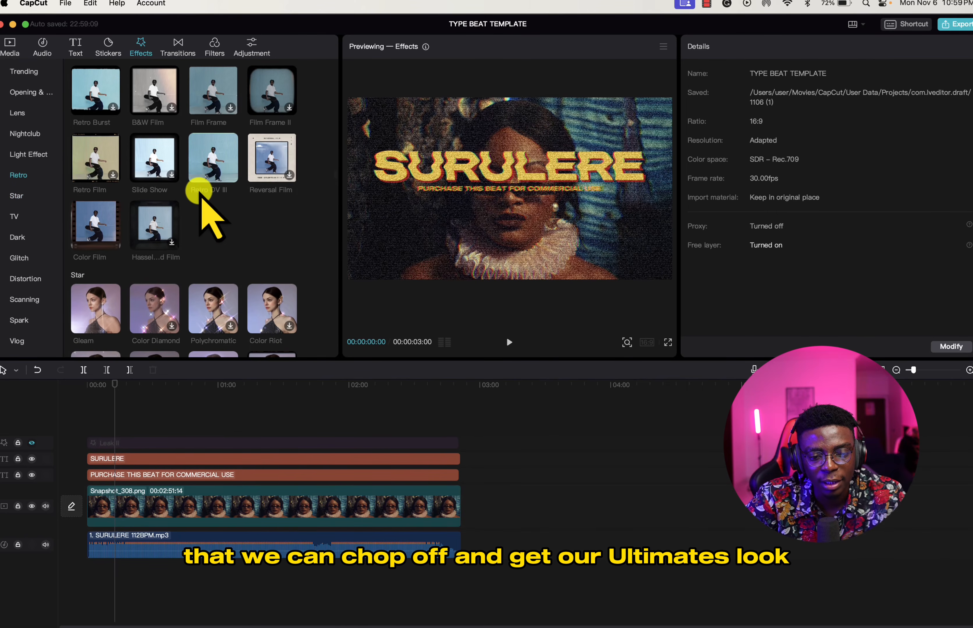
scroll(208, 154, up, 2)
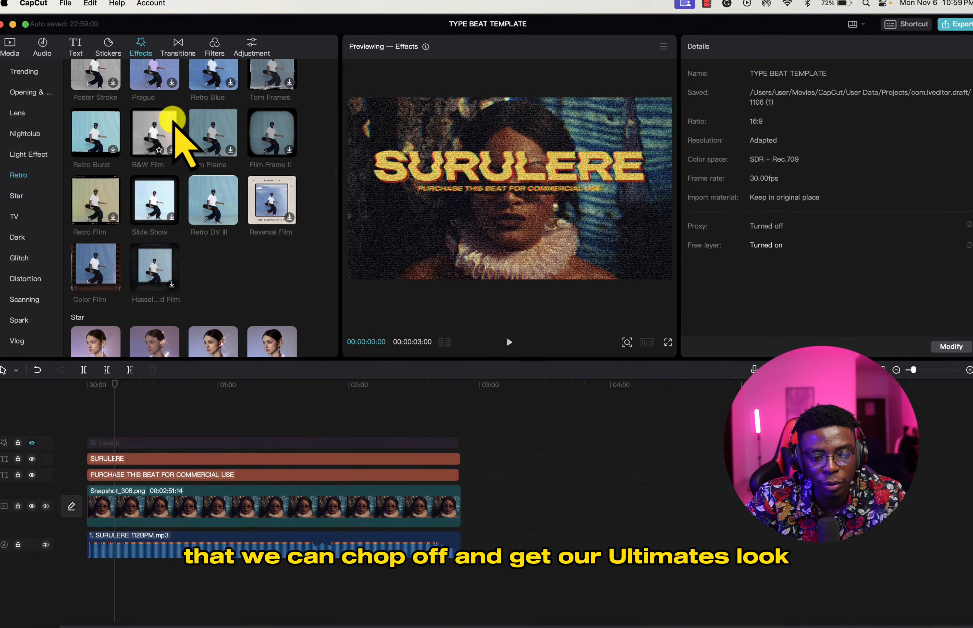
scroll(217, 141, up, 4)
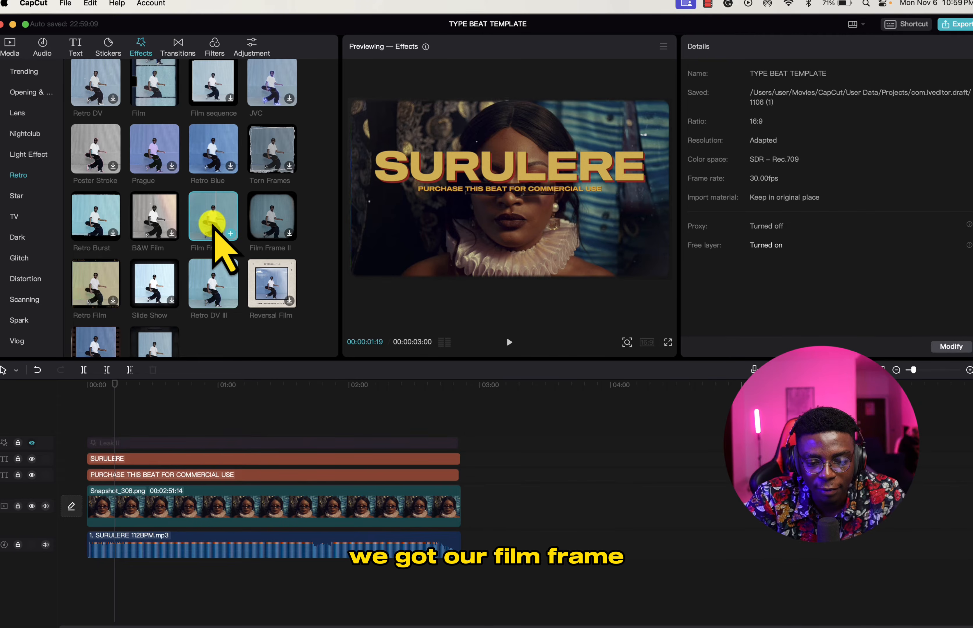
drag(213, 224, 108, 429)
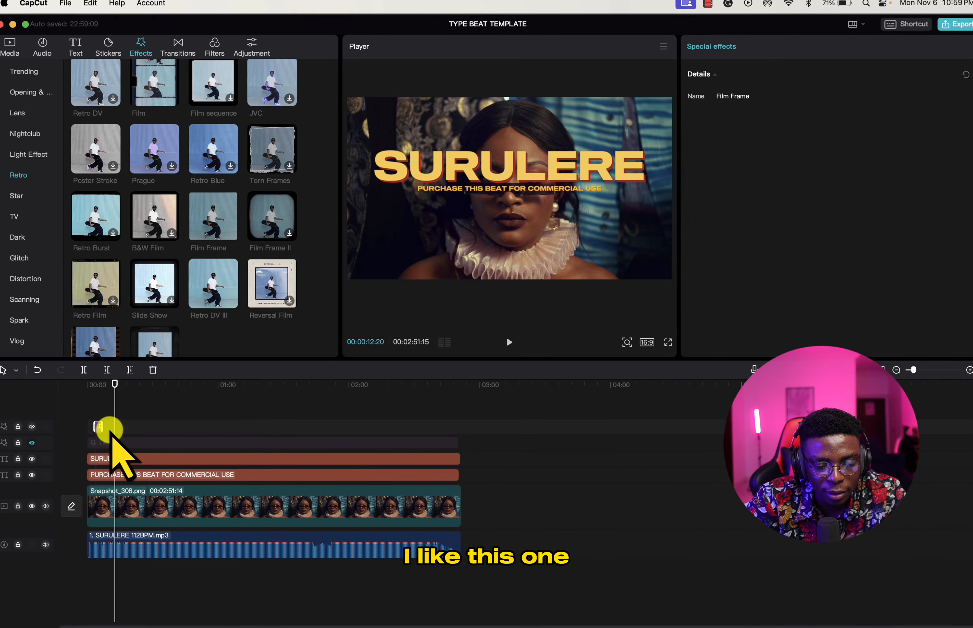
Stretch the Film Frame effect from the start of the timeline to about the end of the other tracks
key(super+plus)
key(super+plus)
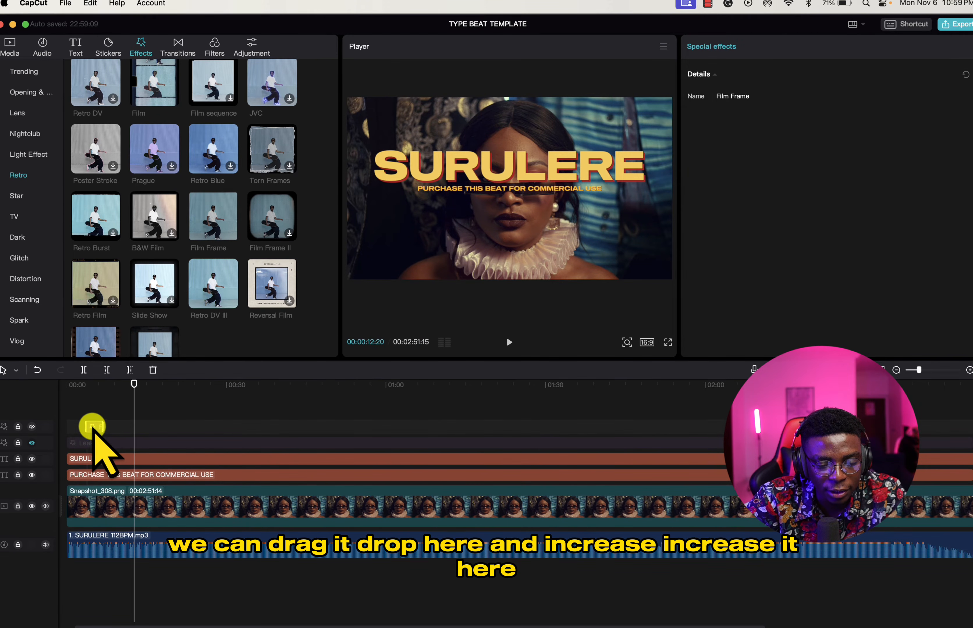
drag(98, 428, 918, 470)
key(super+minus)
key(super+minus)
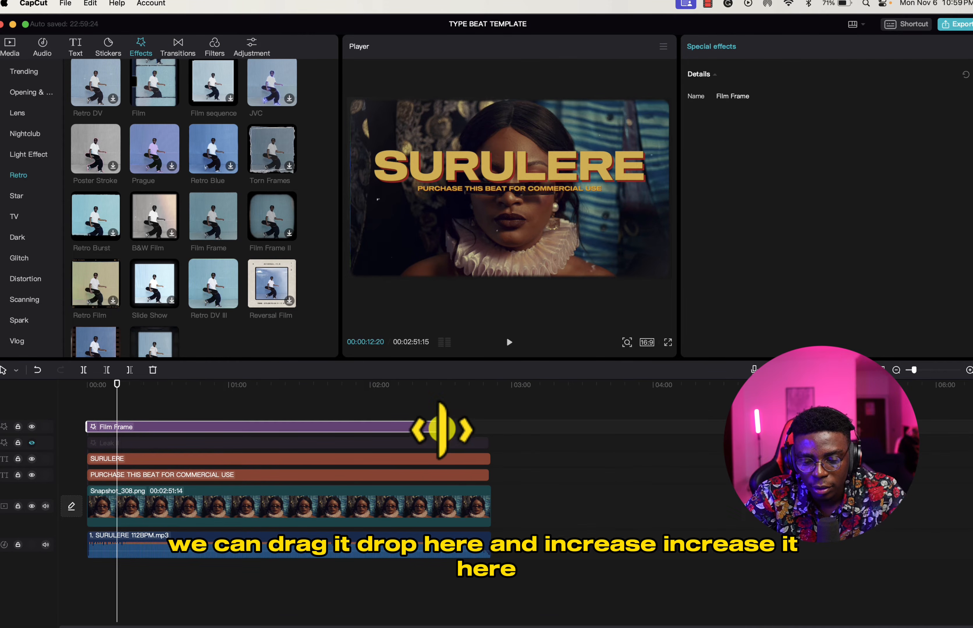
drag(446, 429, 484, 451)
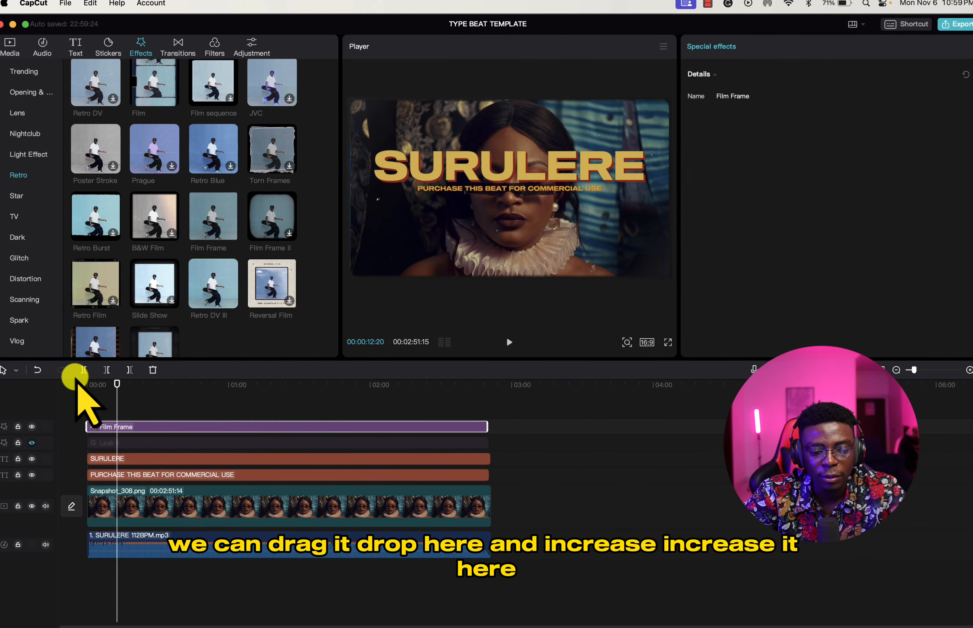
Unhide the Leak II effect track and play the video from near the start with both effects
drag(116, 384, 70, 388)
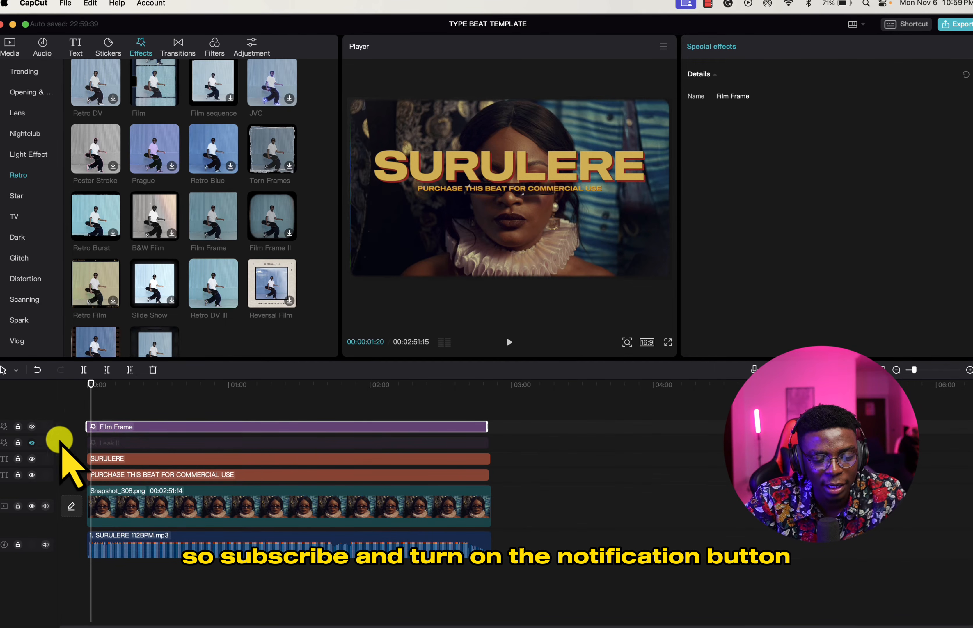
click(32, 443)
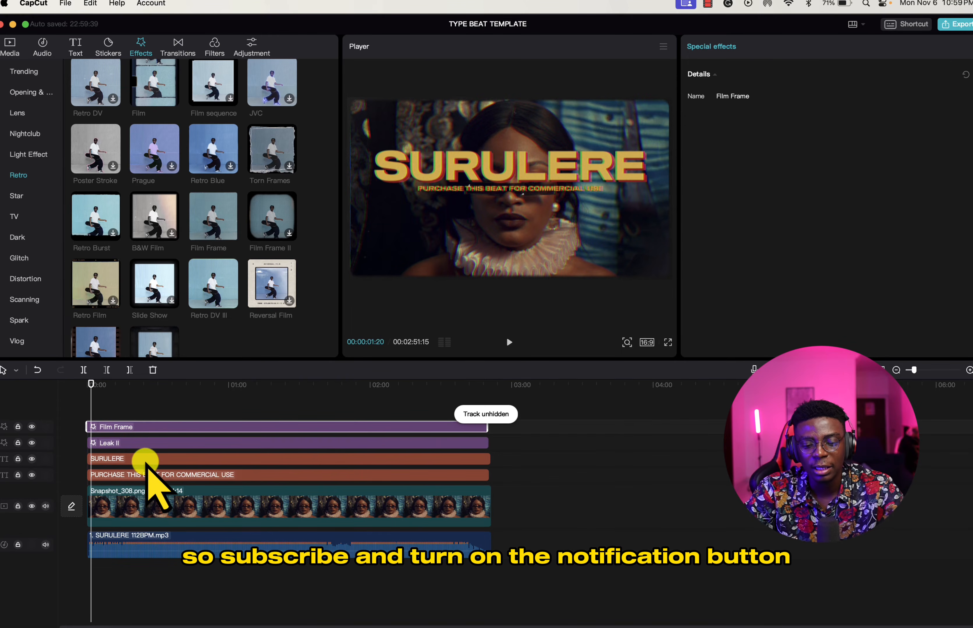
click(110, 443)
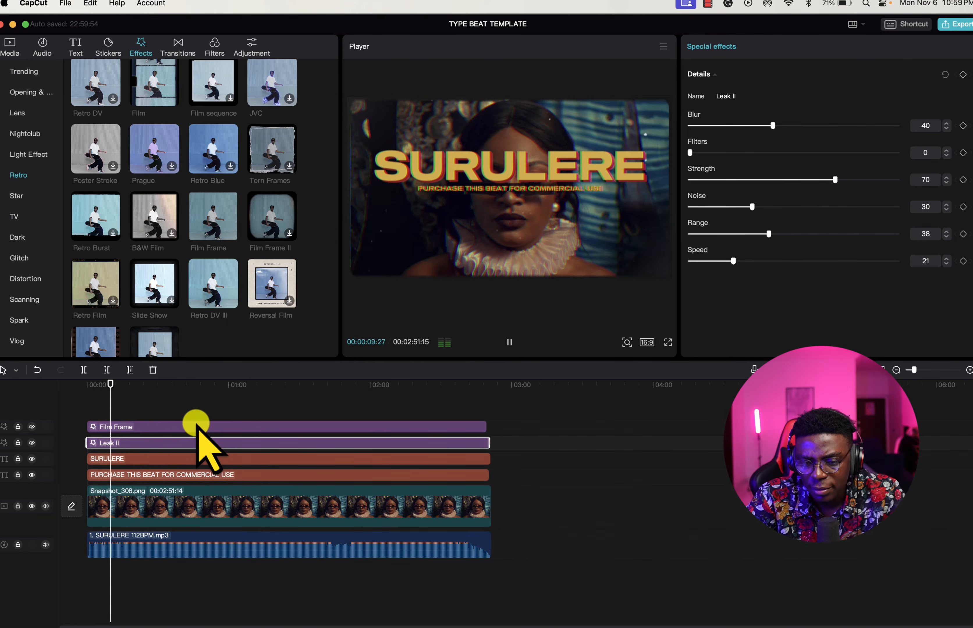
key(space)
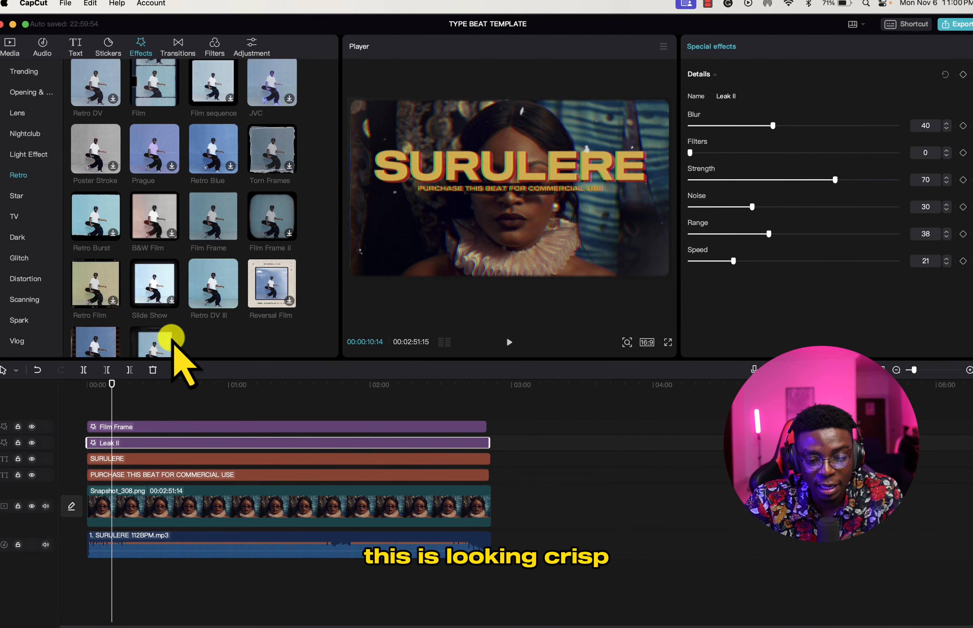
Set the Leak II effect's Filters to 16 and its Blur to 37
drag(127, 419, 140, 419)
click(133, 427)
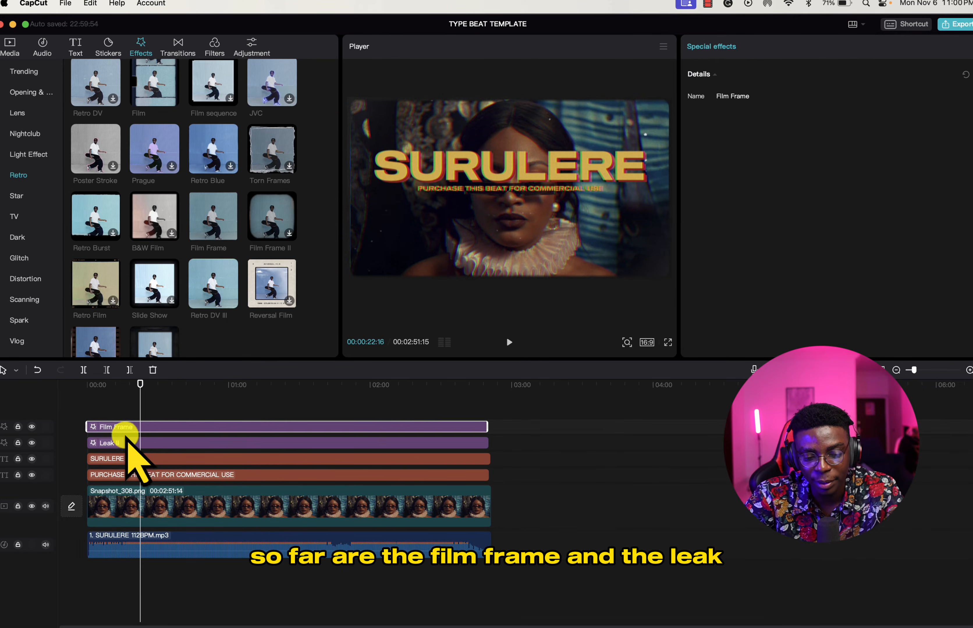
click(124, 442)
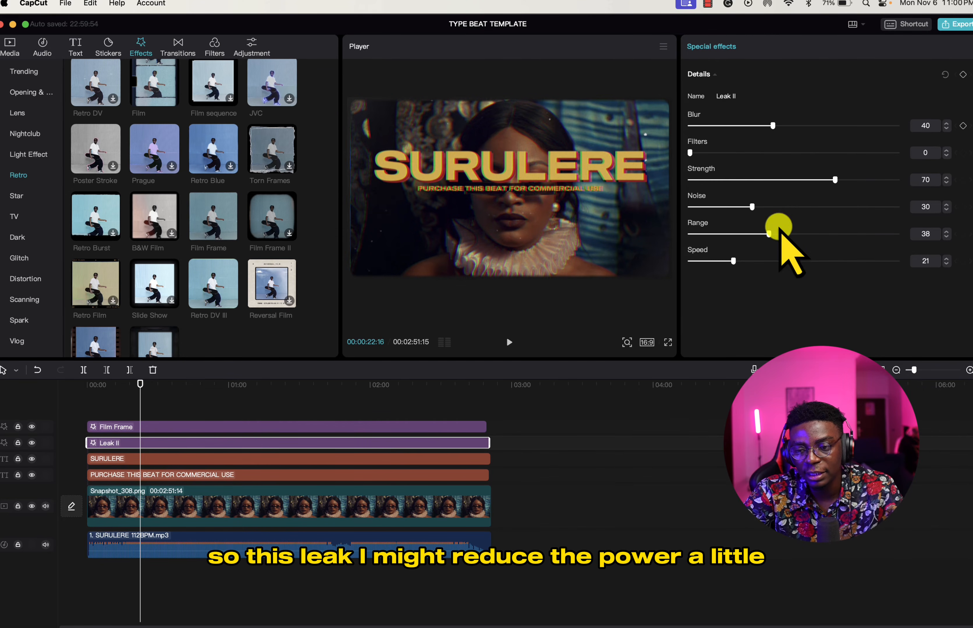
drag(690, 152, 724, 152)
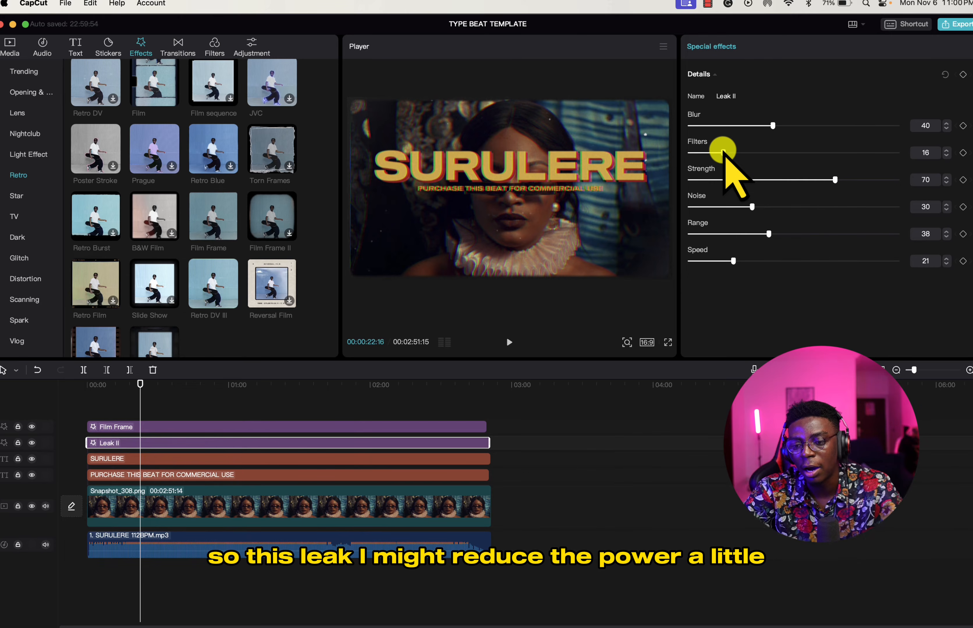
mouse_move(772, 125)
mouse_down()
mouse_move(691, 126)
mouse_move(767, 126)
mouse_up()
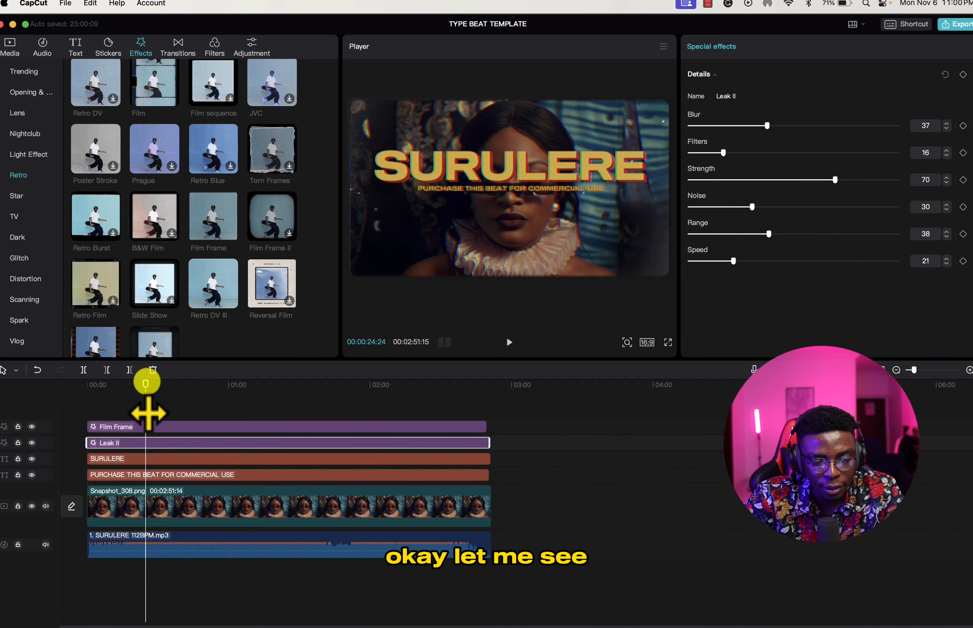
Play the video from the start to check the adjusted Leak II effect
drag(147, 384, 30, 401)
key(space)
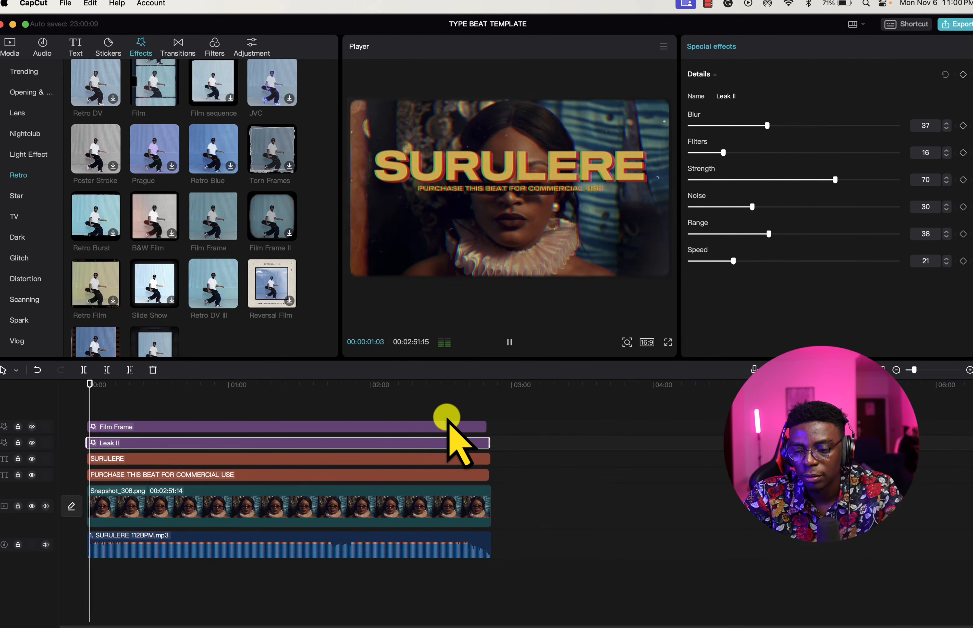
key(space)
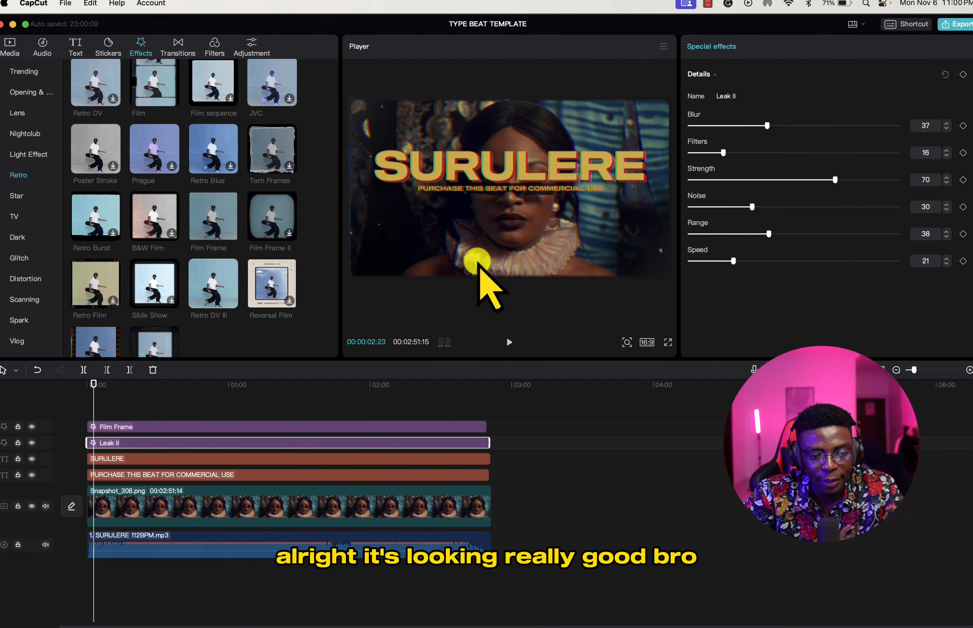
Return to the first retro effects and preview Leak II on the video
scroll(186, 172, up, 8)
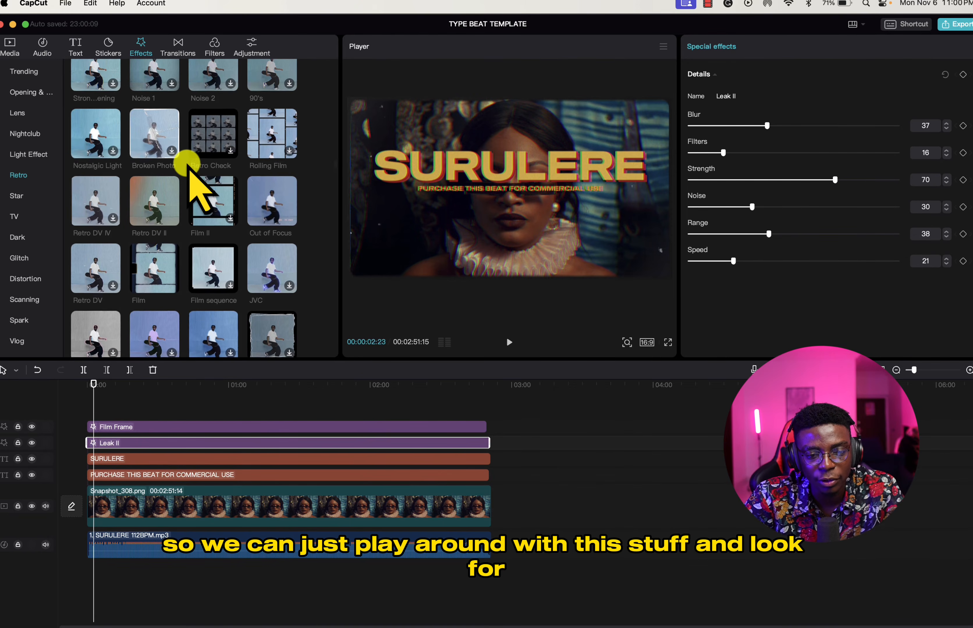
scroll(186, 163, up, 1)
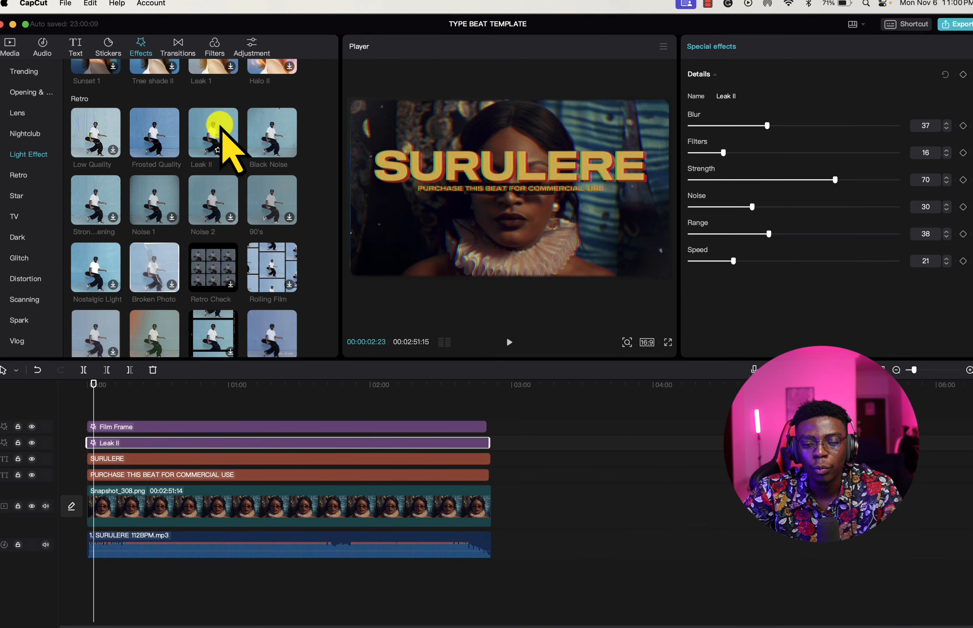
click(221, 127)
key(space)
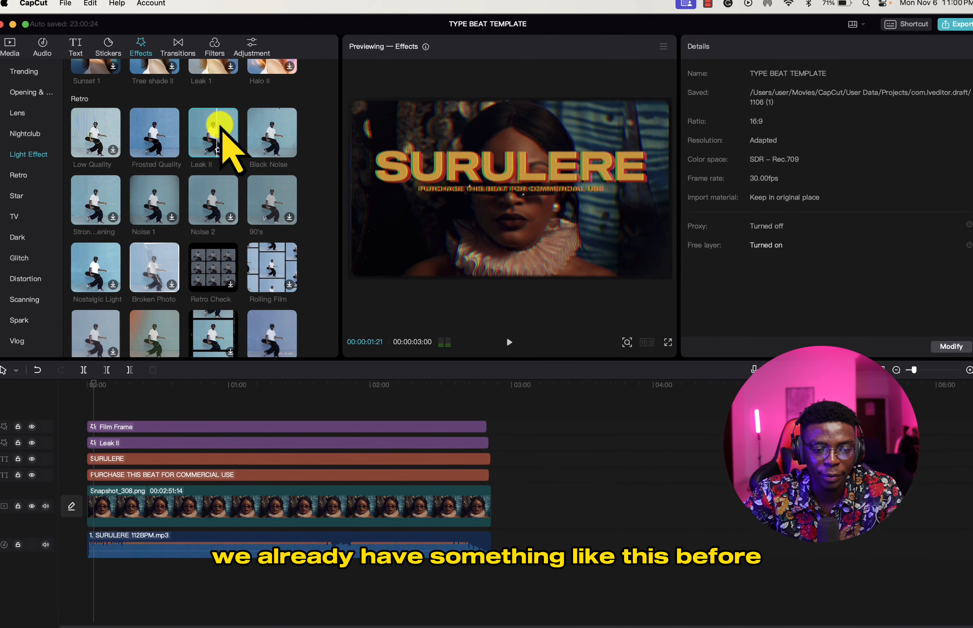
Browse the light, nightclub and lens effects and preview Mini Zoom and Soft on the video
scroll(221, 128, up, 10)
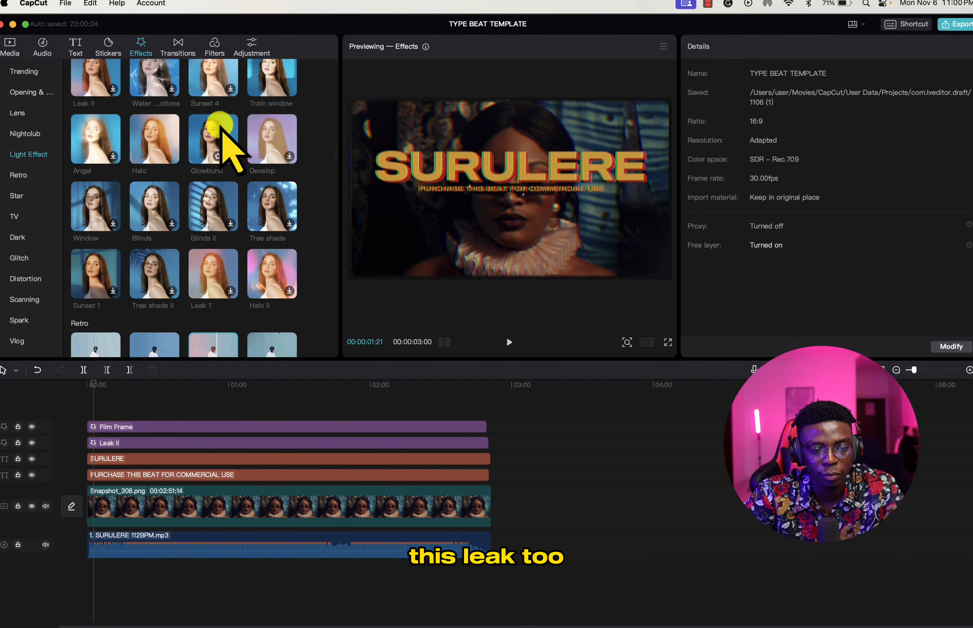
scroll(221, 128, up, 5)
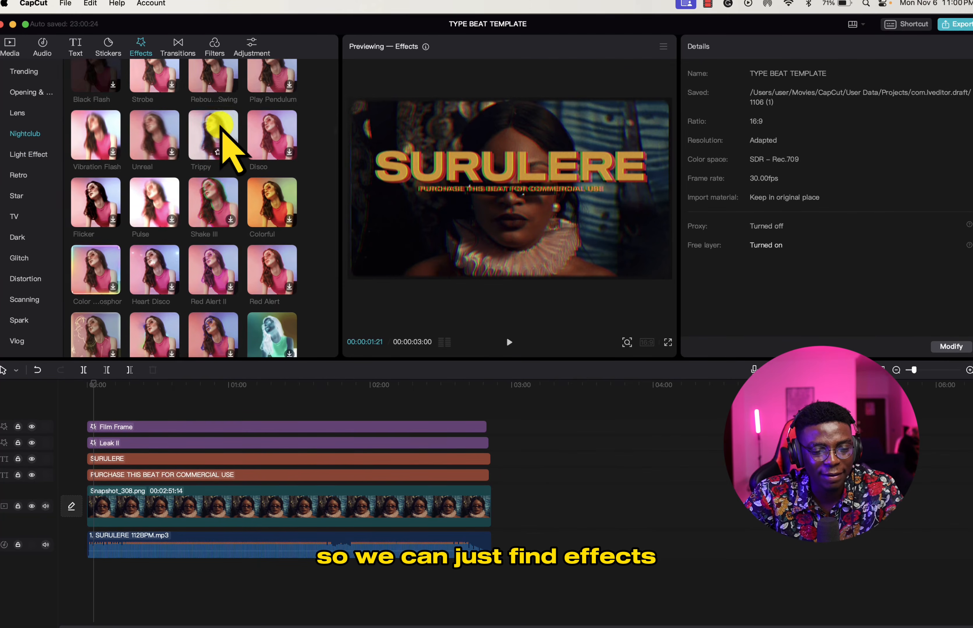
scroll(211, 173, up, 3)
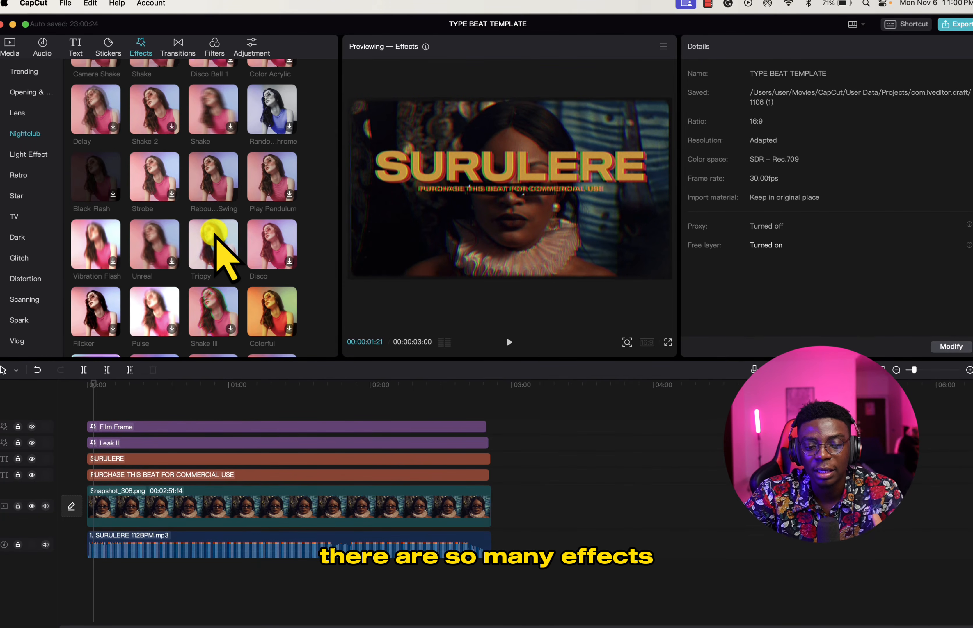
scroll(215, 240, up, 8)
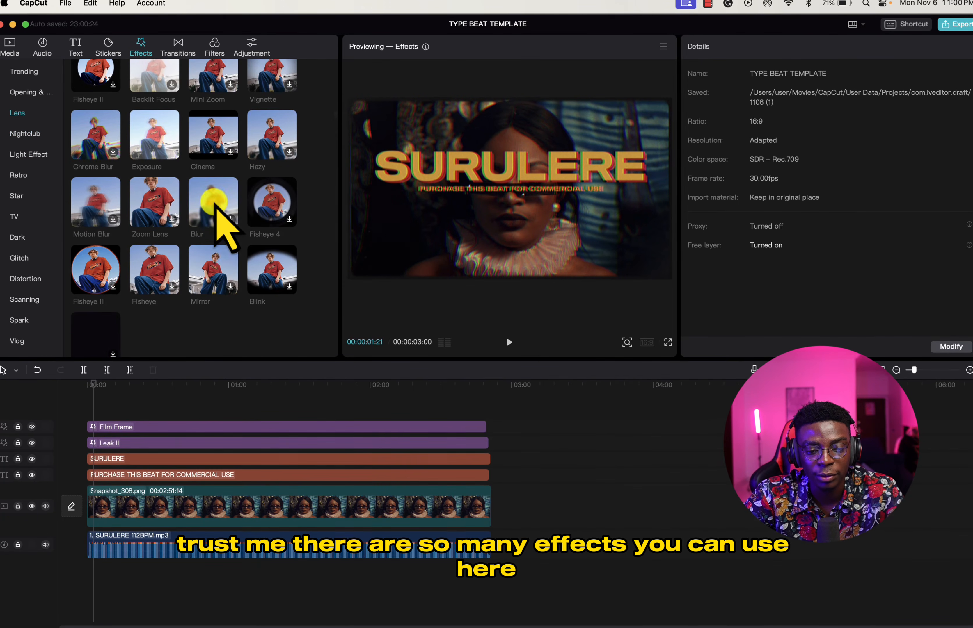
scroll(223, 165, up, 3)
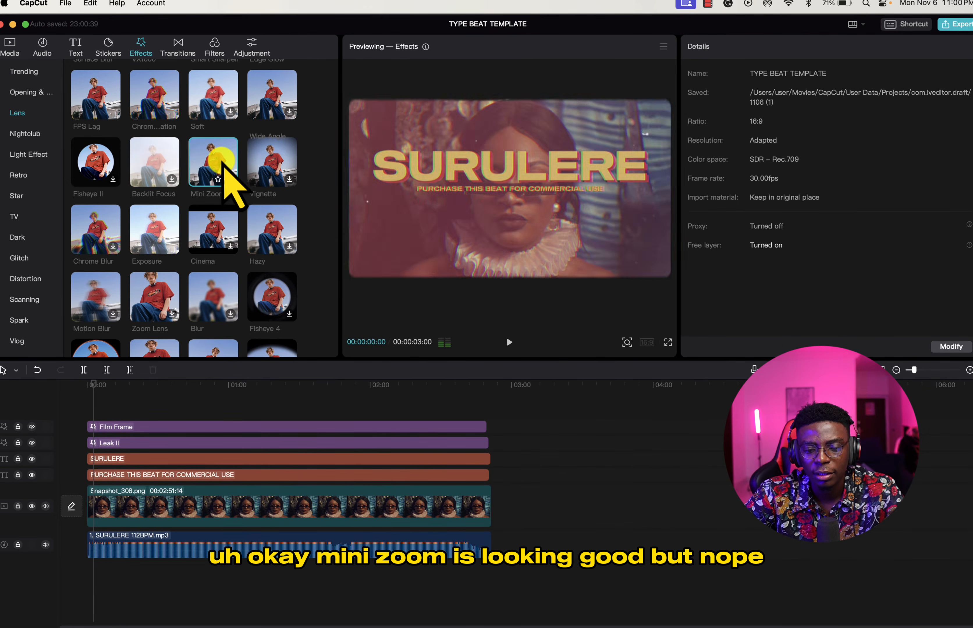
scroll(218, 136, up, 2)
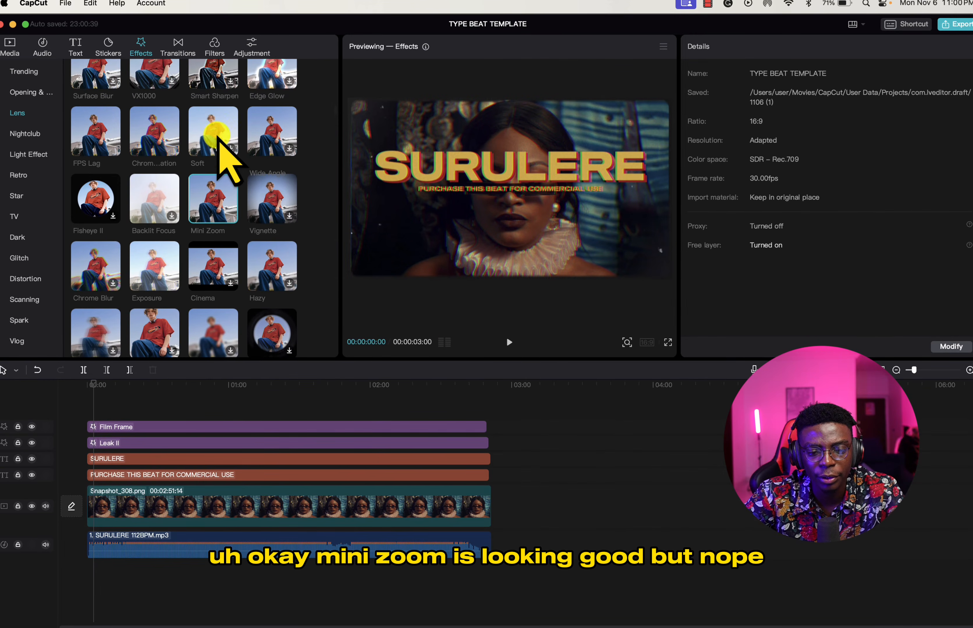
click(213, 136)
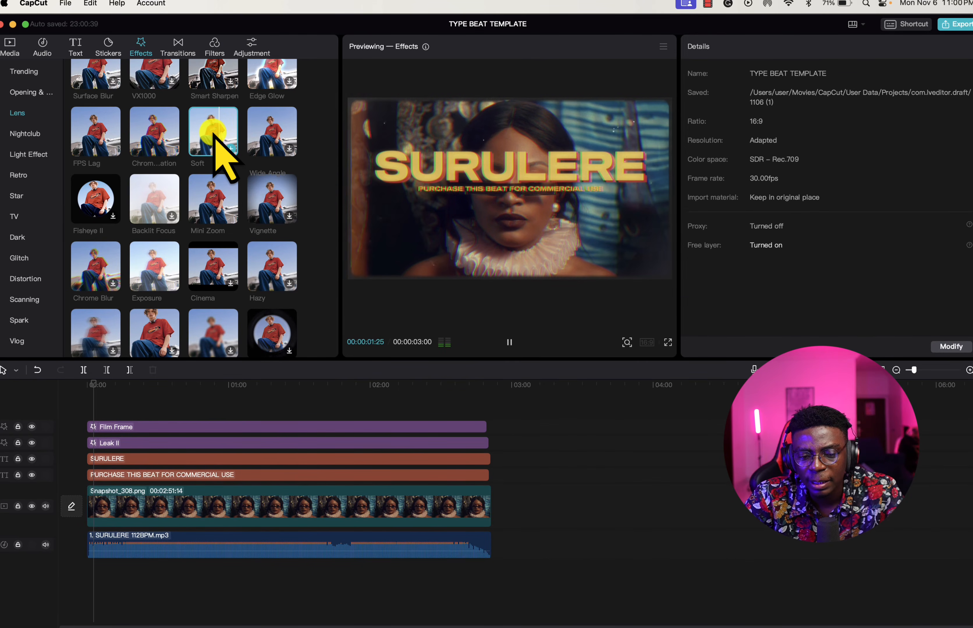
Browse back through the lens and opening and closing effects to the end of the trending effects
scroll(214, 137, up, 6)
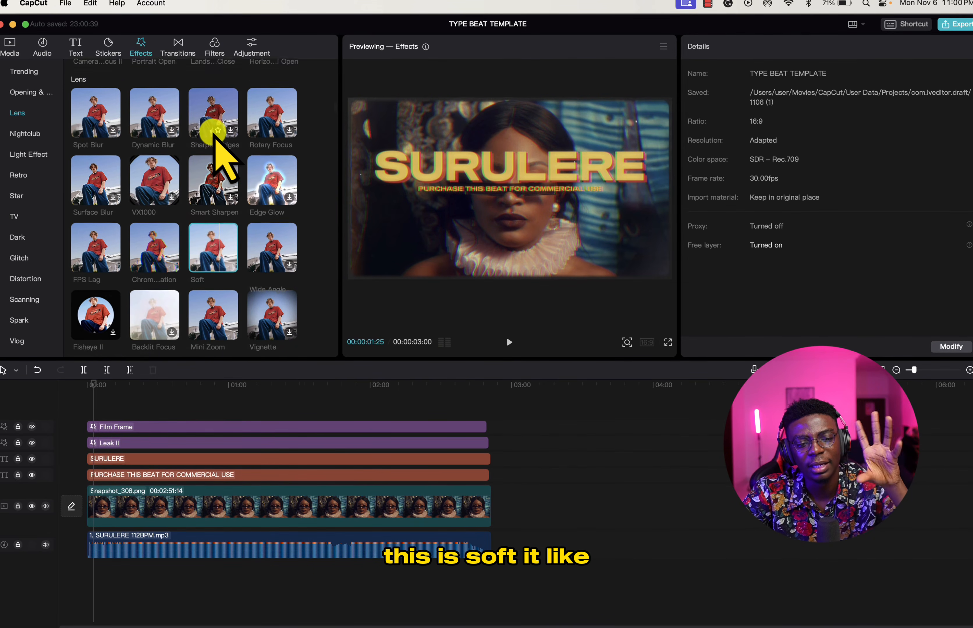
scroll(214, 136, up, 2)
scroll(213, 137, up, 15)
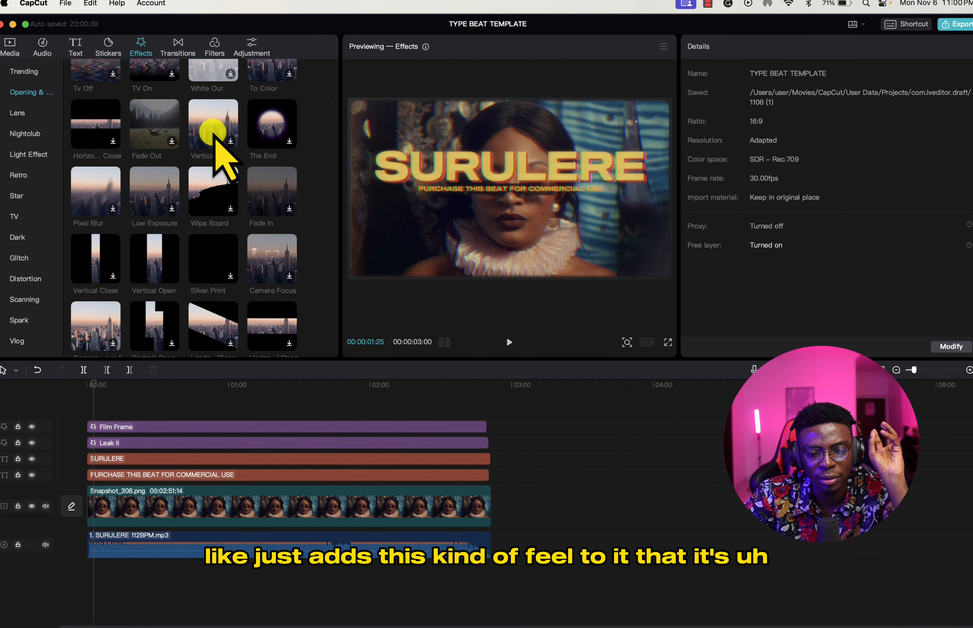
scroll(214, 136, up, 3)
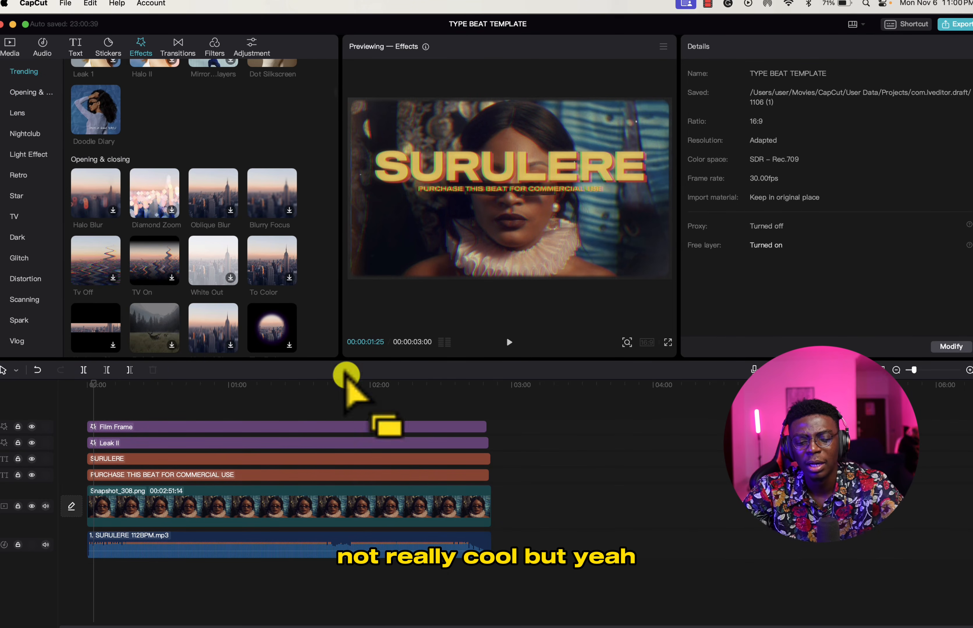
Leave the effect preview and play the video from the start with Film Frame and Leak II on a closer timeline
click(280, 406)
drag(225, 400, 34, 397)
key(space)
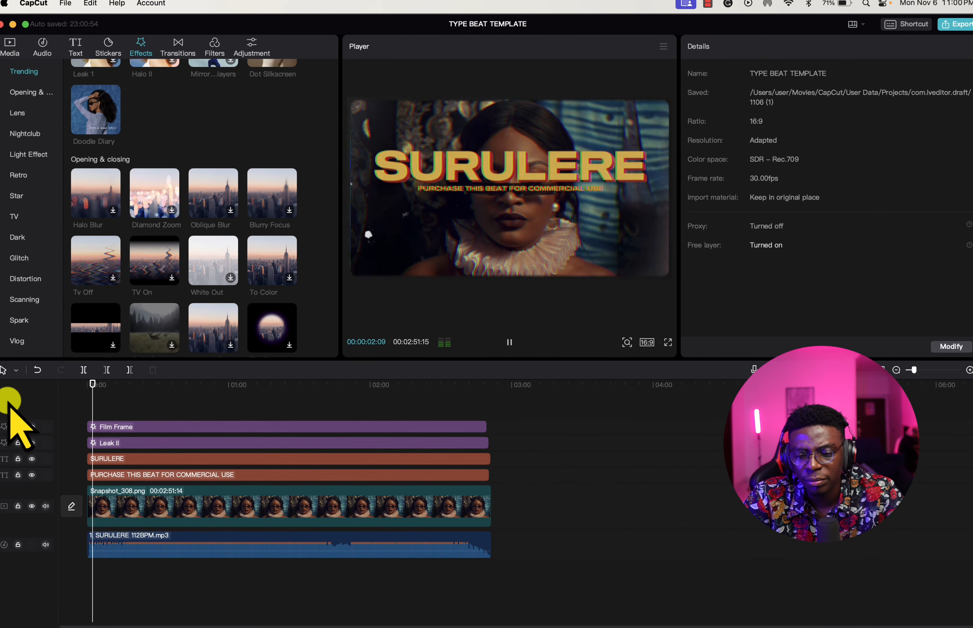
scroll(156, 434, up, 2)
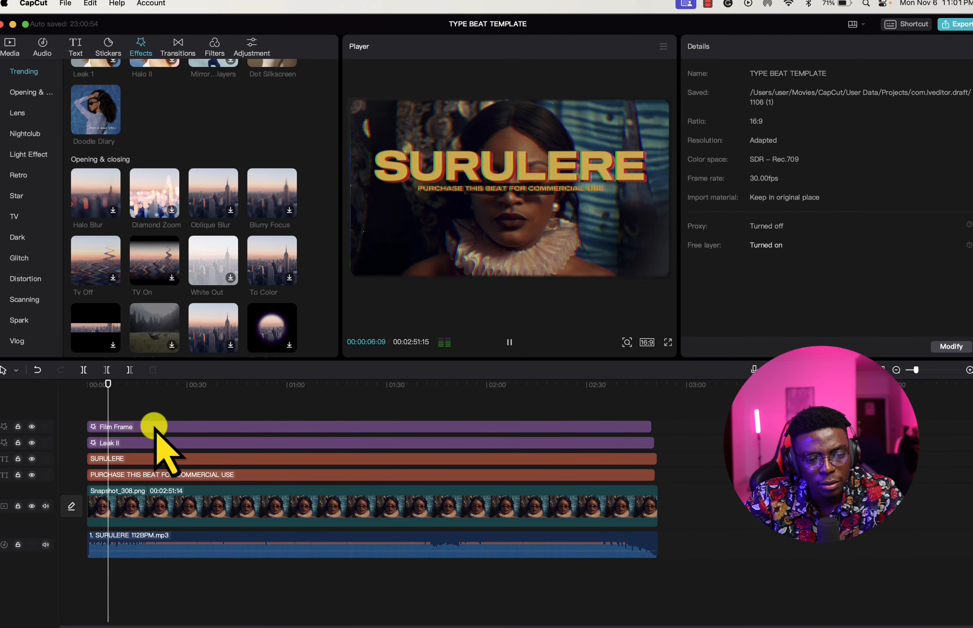
Duplicate the PURCHASE THIS BEAT FOR COMMERCIAL USE text onto a new top track and place the copy, made smaller, just beneath the original
key(space)
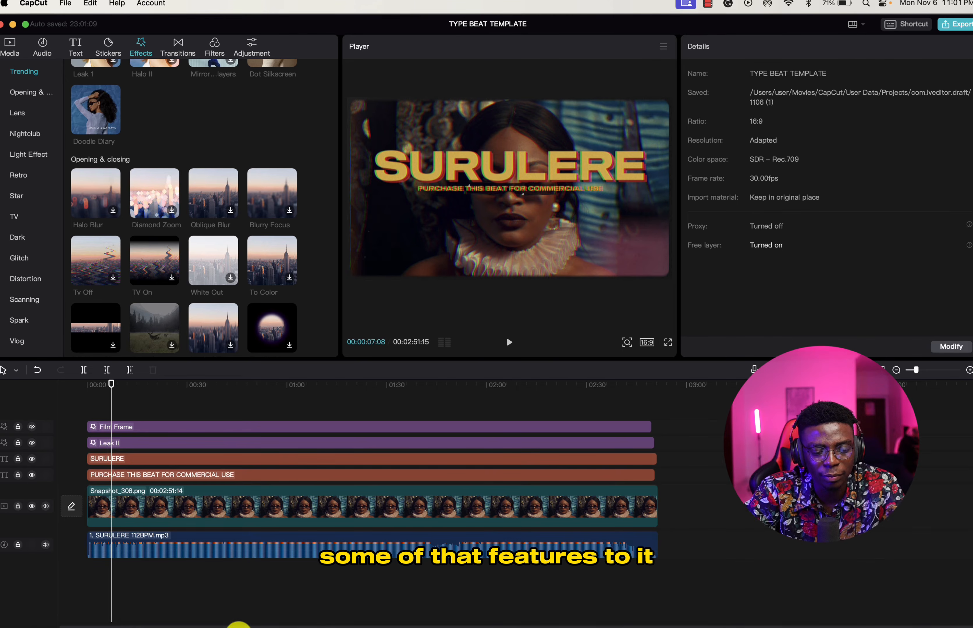
click(137, 475)
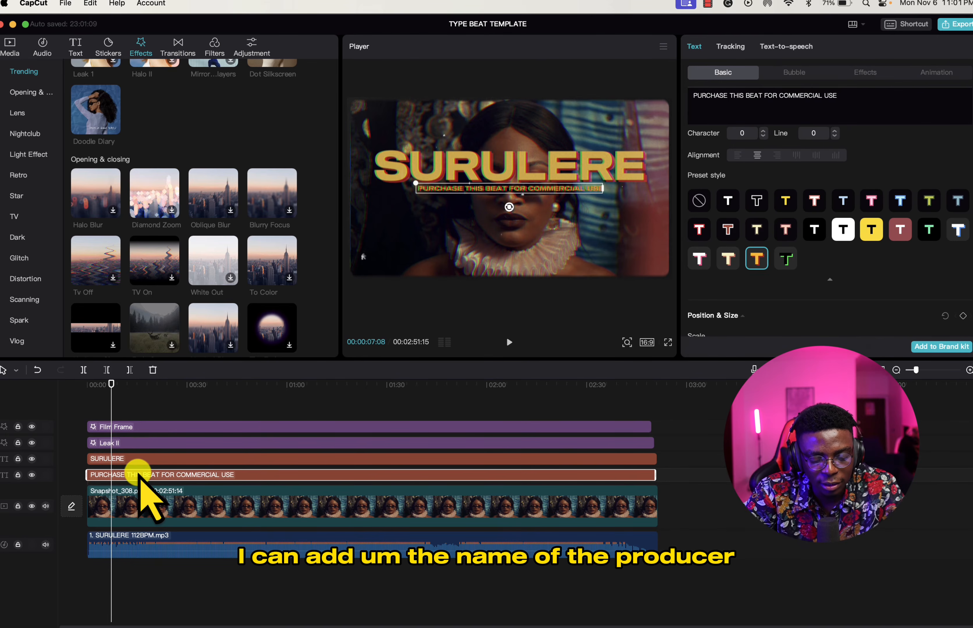
drag(137, 474, 139, 398)
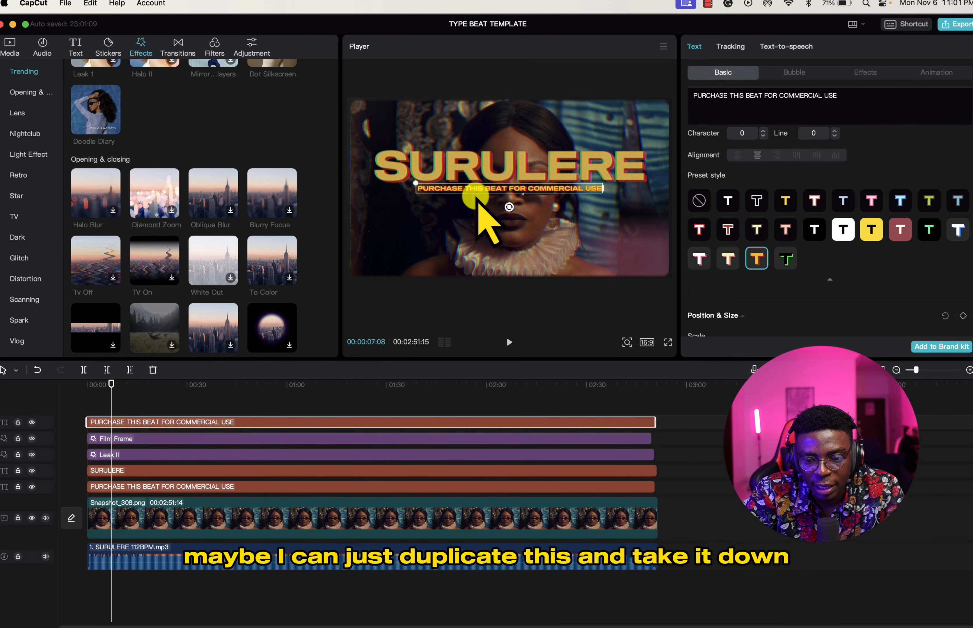
drag(478, 197, 476, 203)
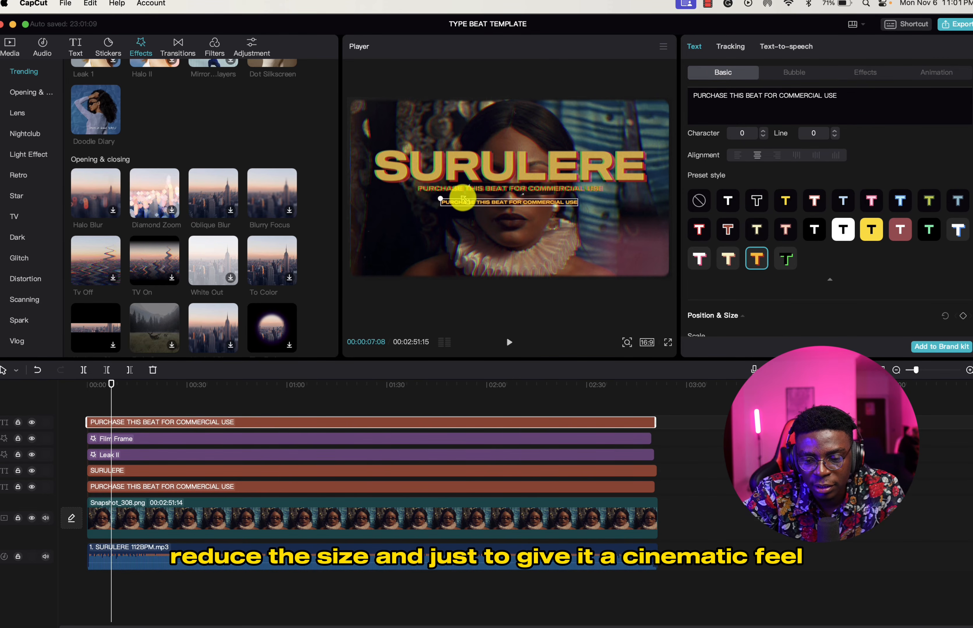
drag(482, 198, 486, 193)
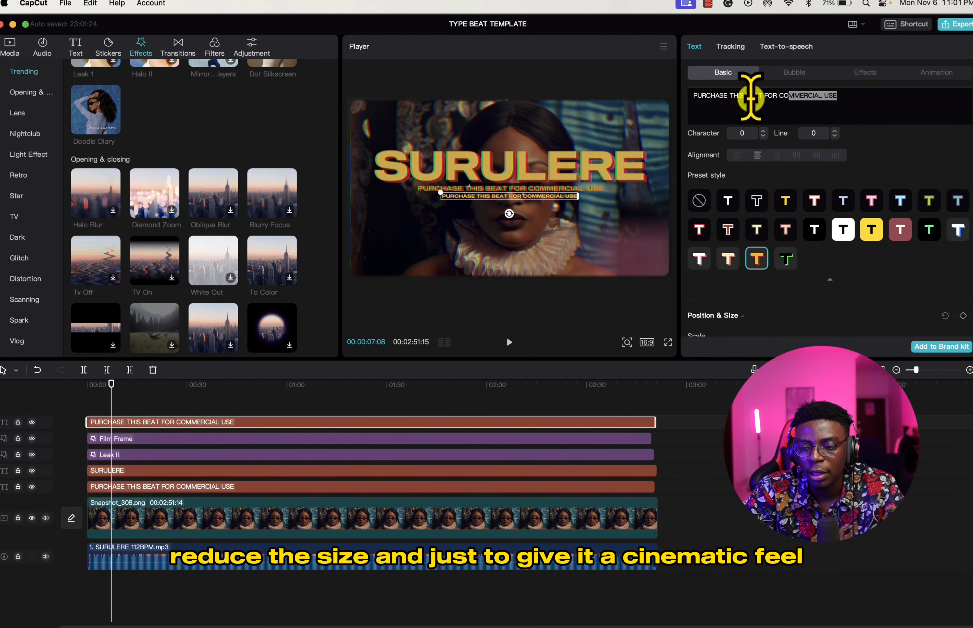
Change the wording of the smaller text copy to PRODUCED BY GORILLABEATZ
drag(751, 97, 662, 98)
text(PRODUCE)
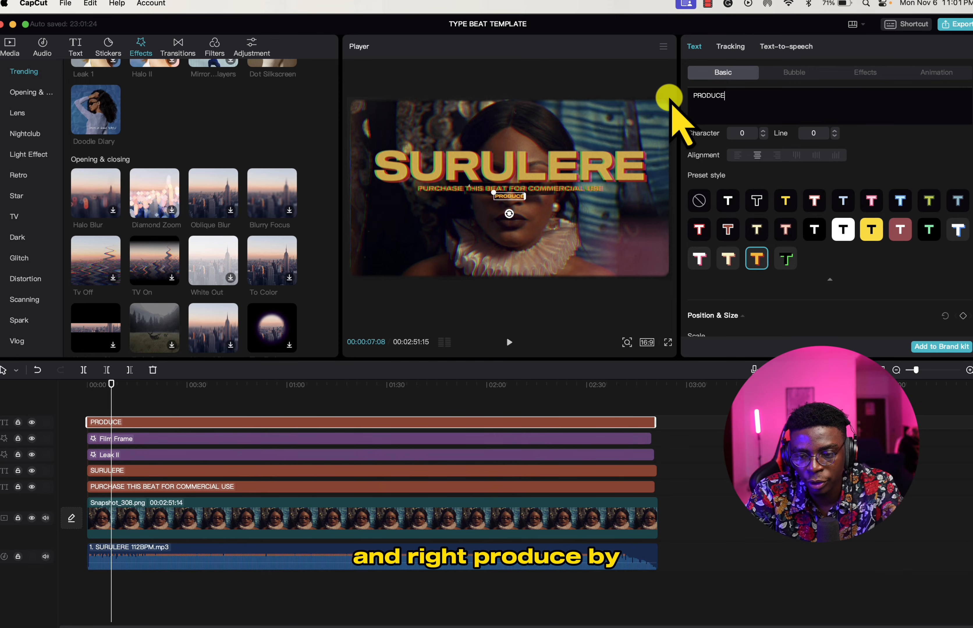
text(D BY)
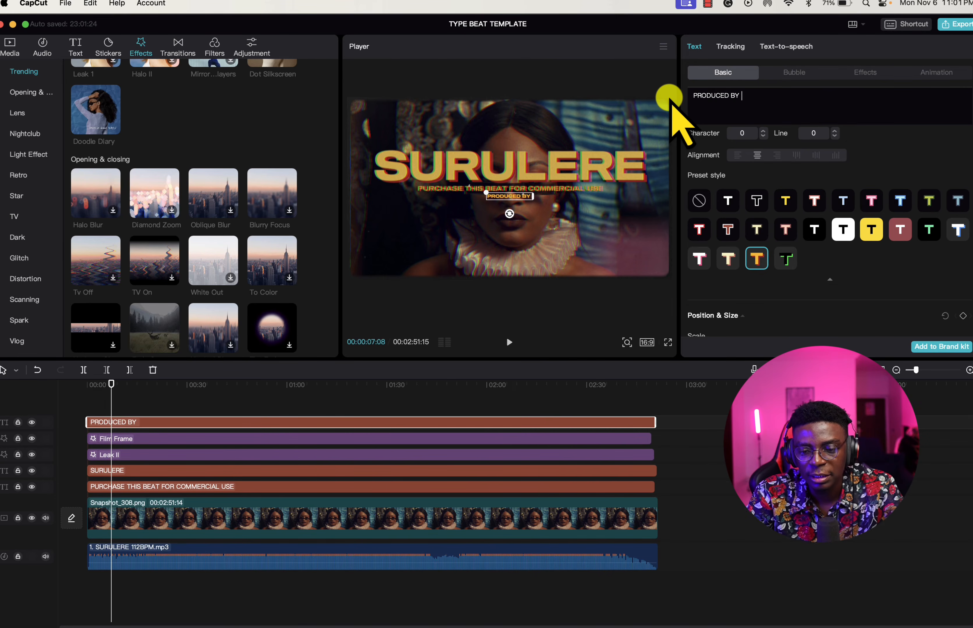
key(Caps_Lock)
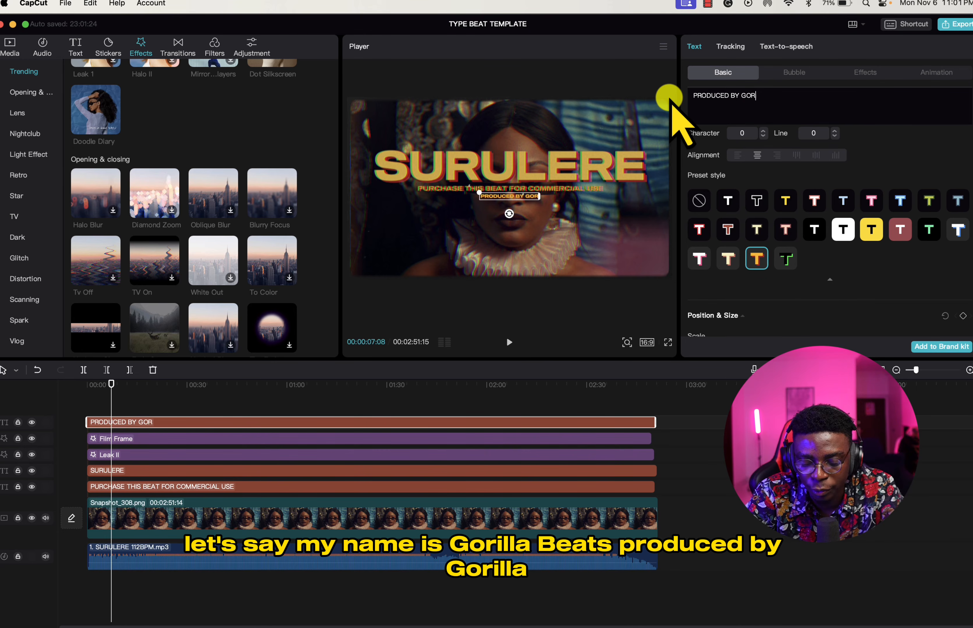
text(Y GORILLA)
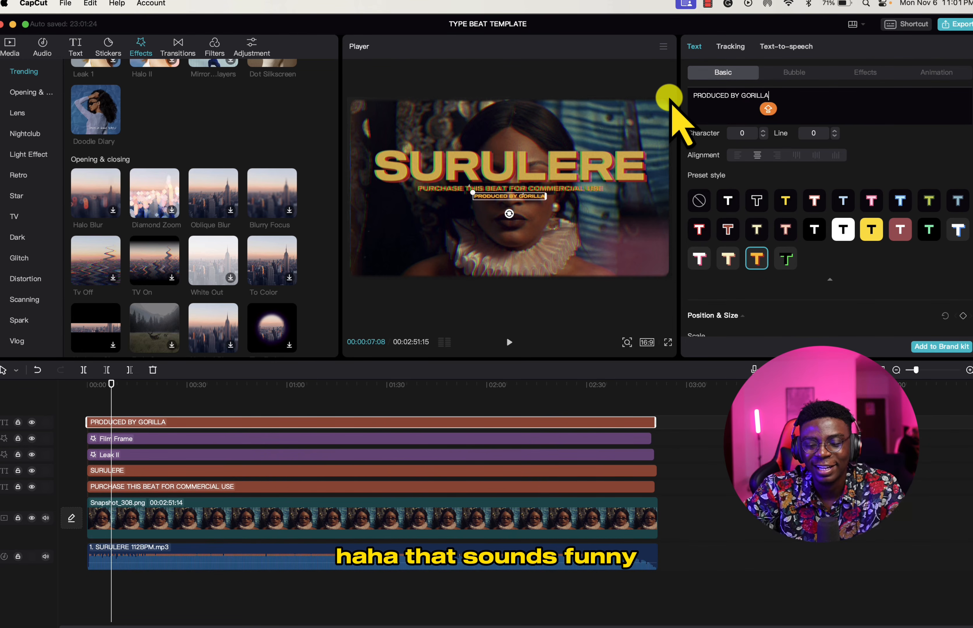
text(BEATZ)
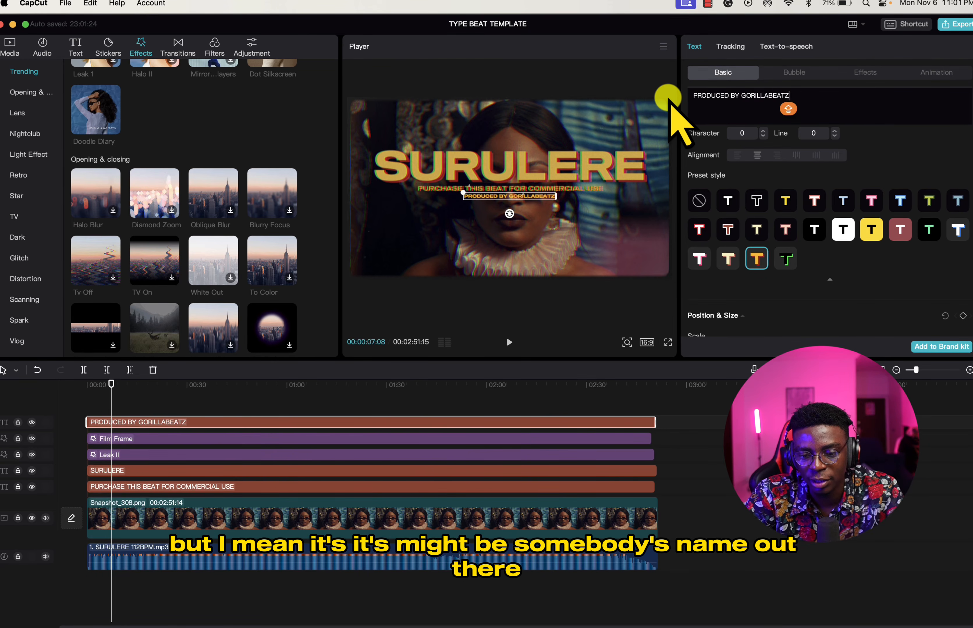
click(291, 408)
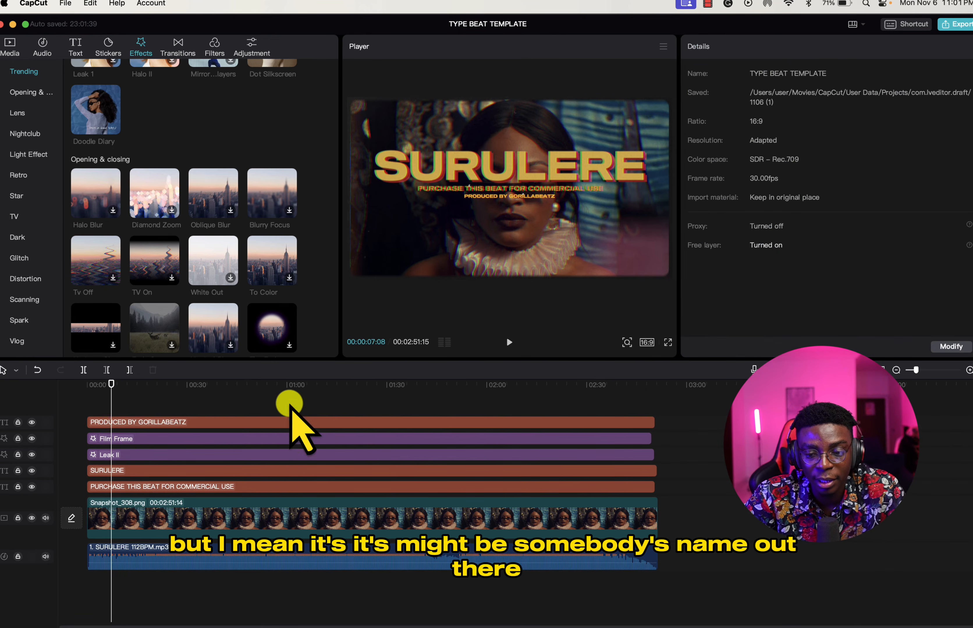
Move the producer credit to the centre just above the SURULERE title and play the video briefly from the start
click(520, 196)
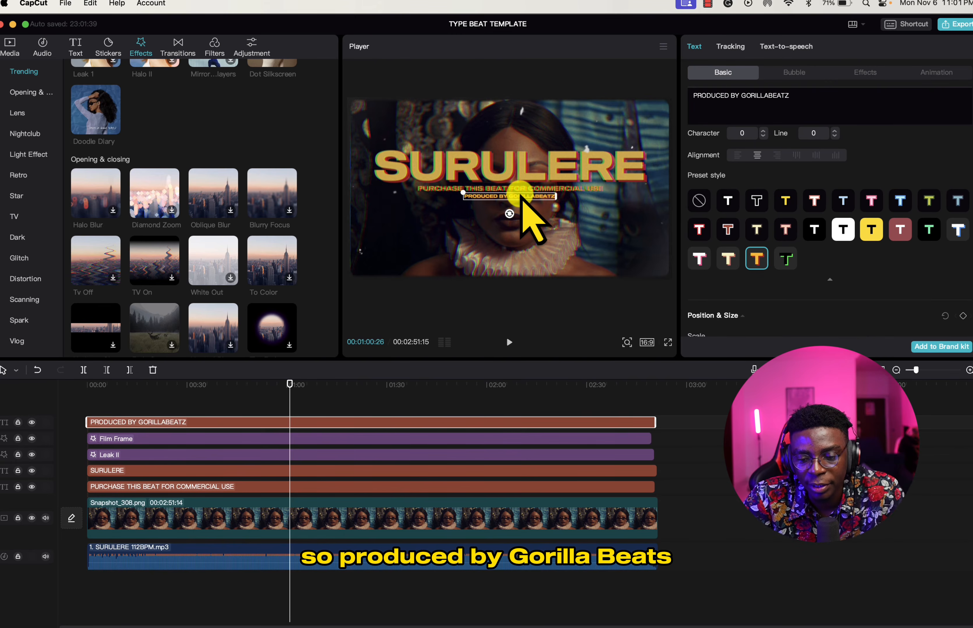
drag(518, 184, 515, 151)
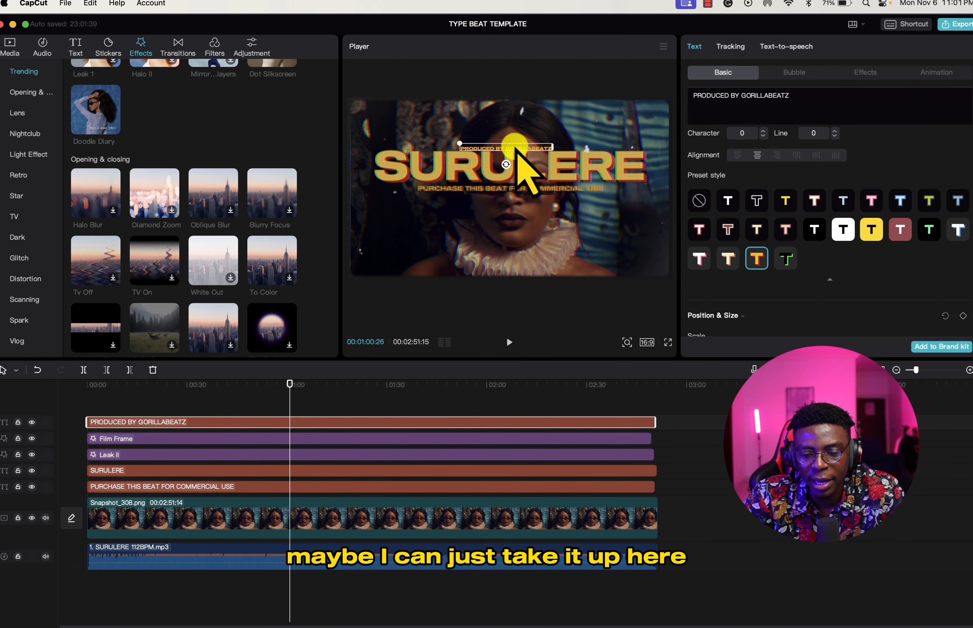
click(364, 395)
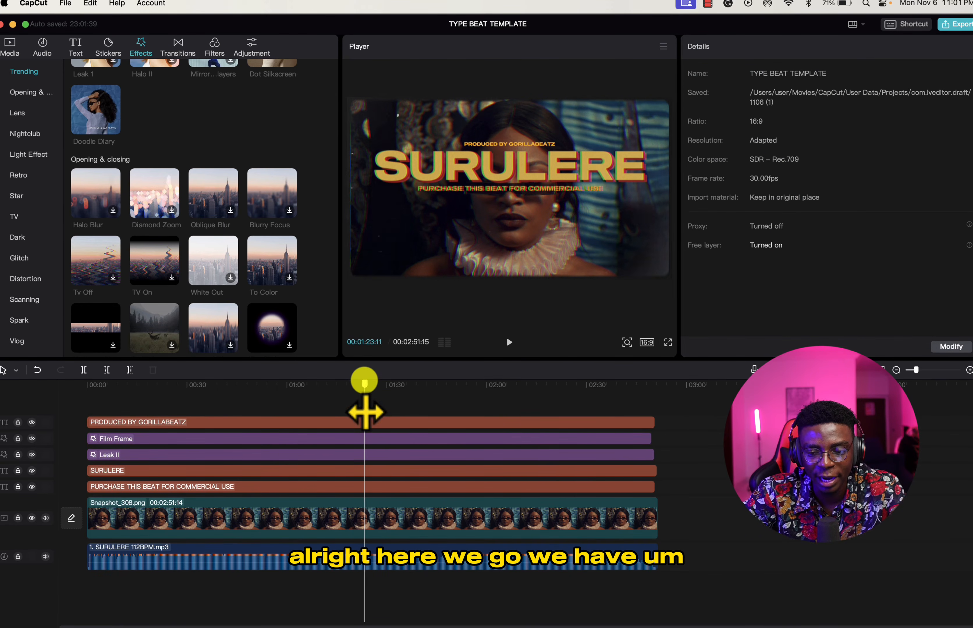
click(11, 392)
key(space)
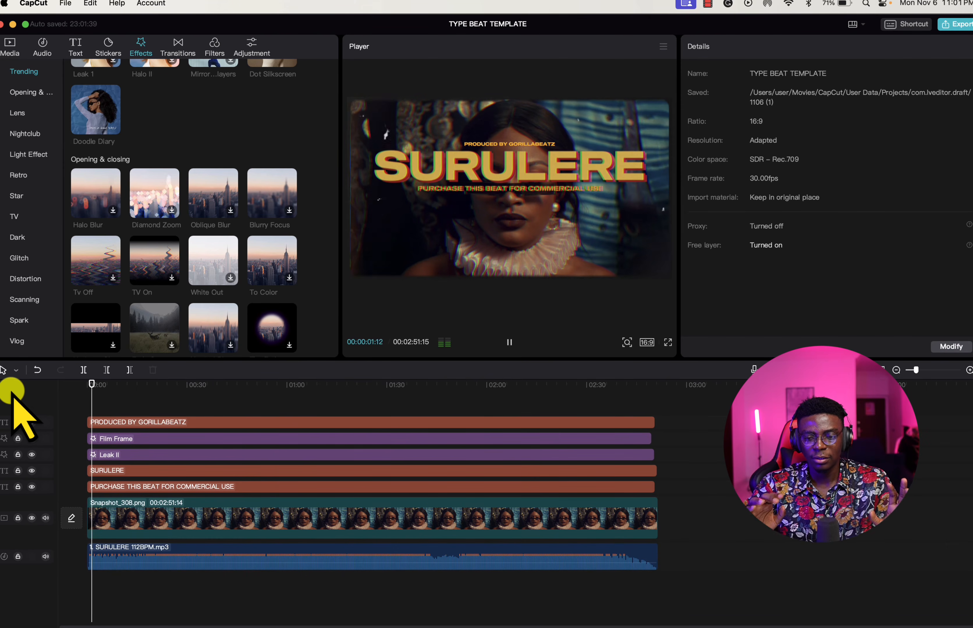
key(space)
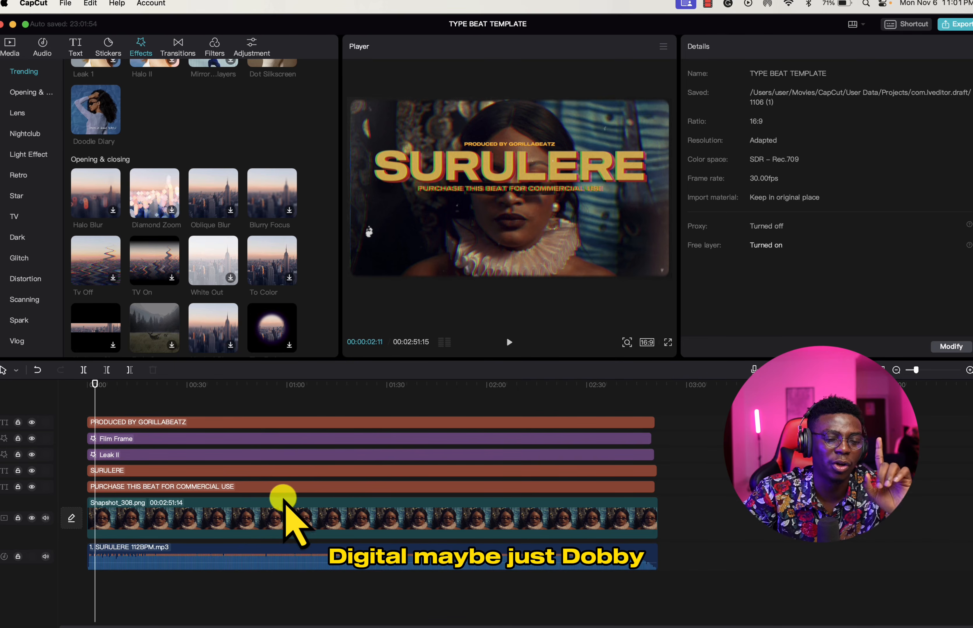
Switch to Google Chrome, search Google Images for dolby digital logo and open the 1000 Logos result
click(265, 608)
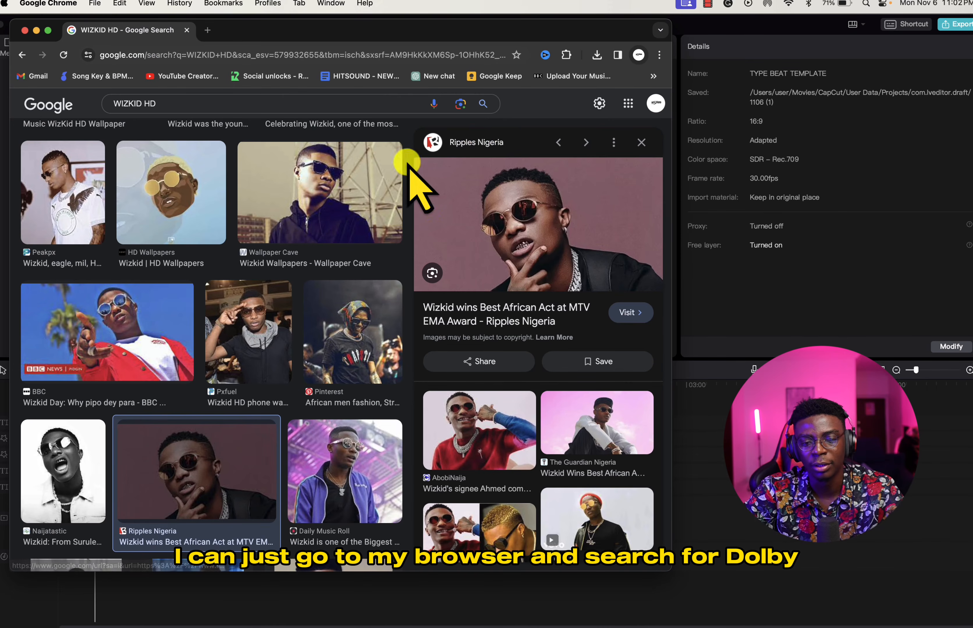
drag(156, 104, 110, 102)
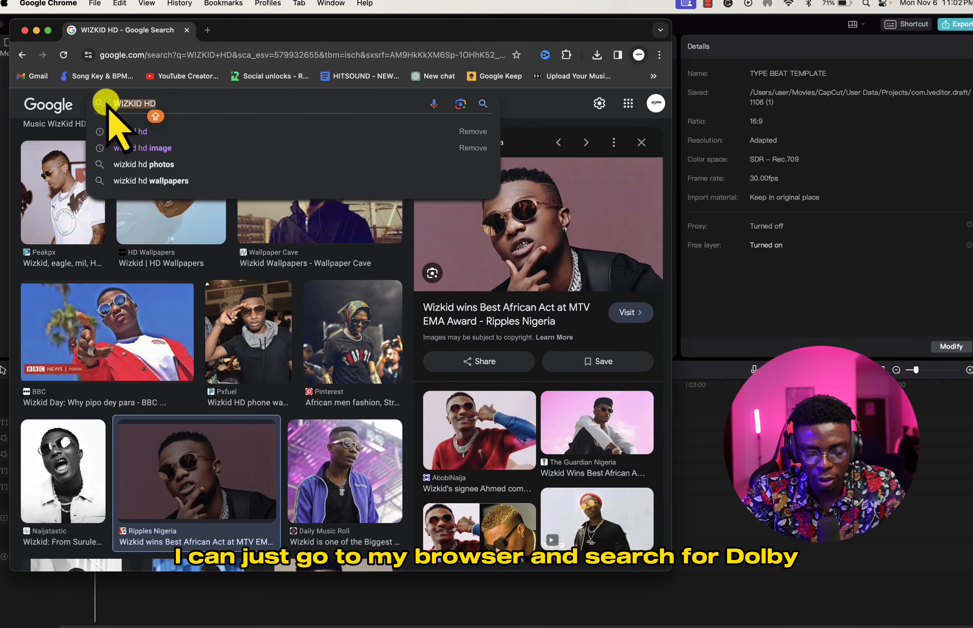
text(DOLBY)
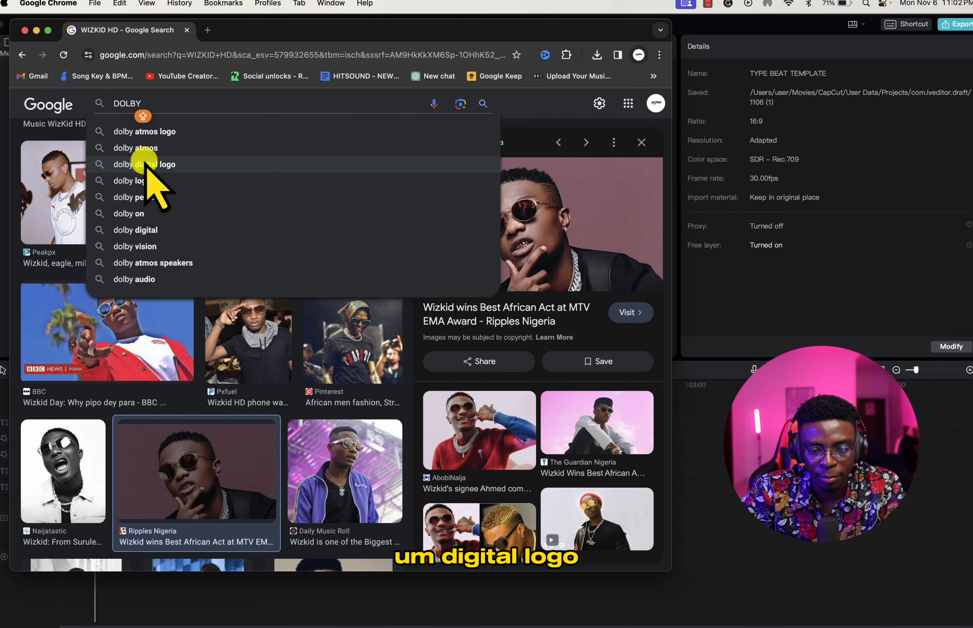
click(146, 164)
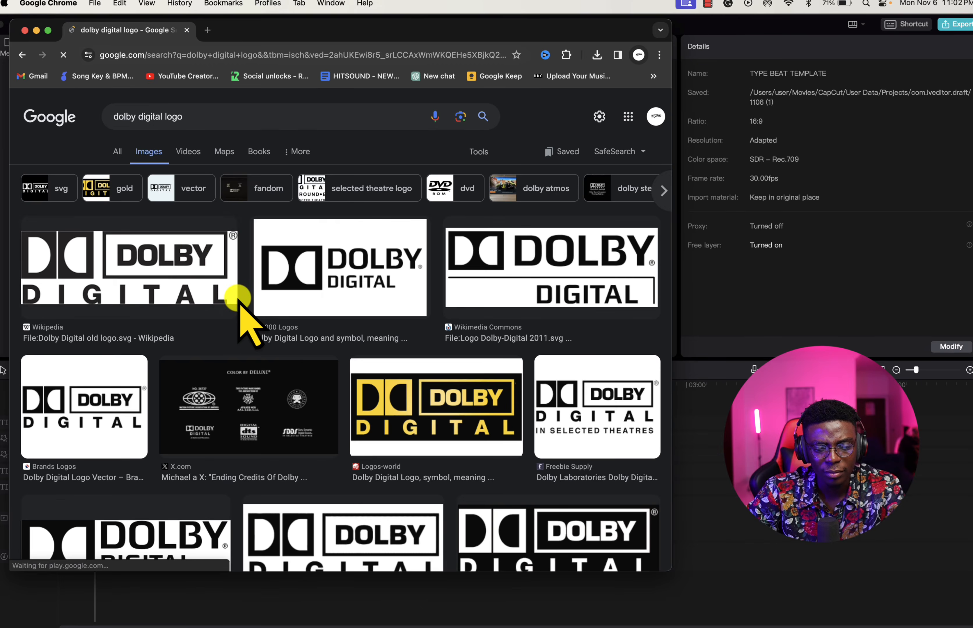
click(336, 284)
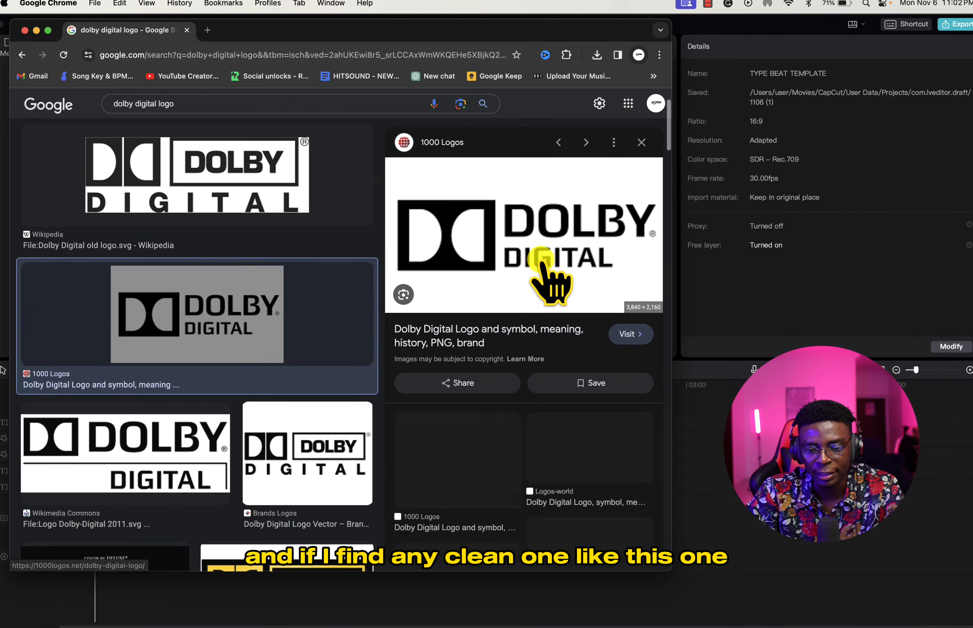
Save the Dolby Digital logo image as Dolby-Digital-logo in the Downloads folder
right_click(475, 250)
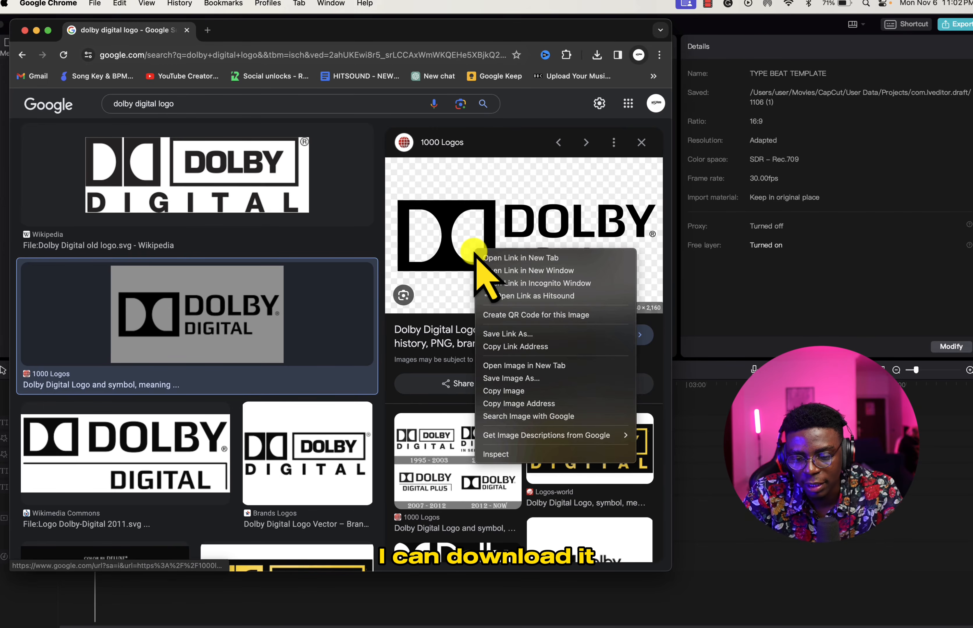
click(542, 379)
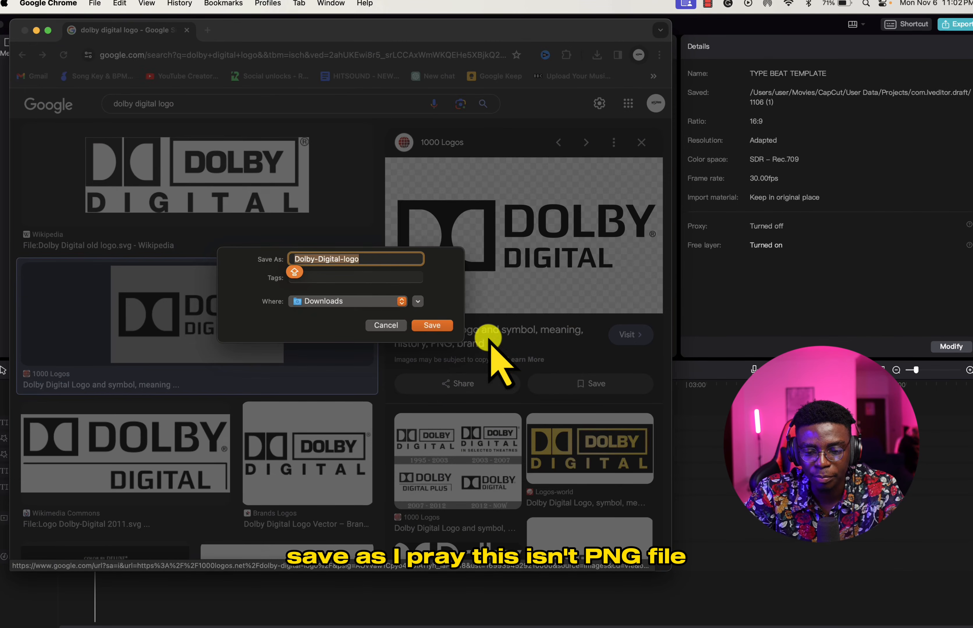
click(366, 259)
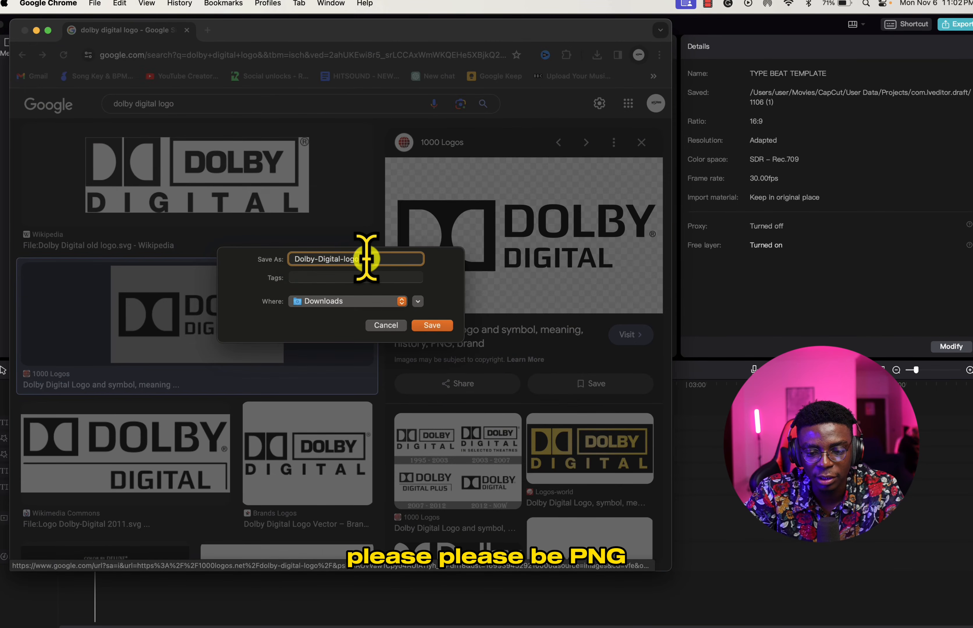
click(433, 326)
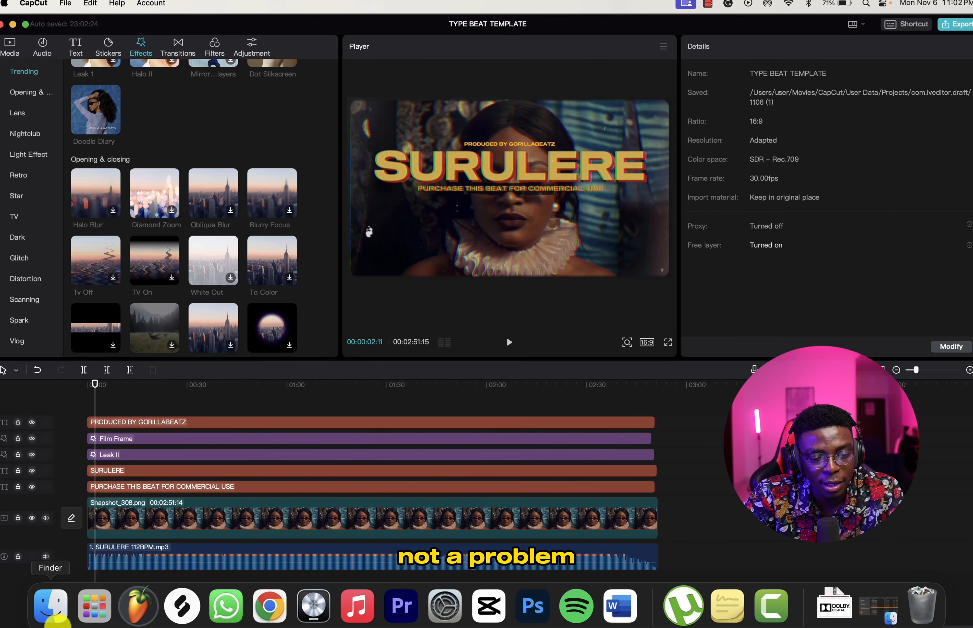
Import the Dolby Digital logo from Downloads into the CapCut project media and place it on a new track above the producer credit
click(12, 45)
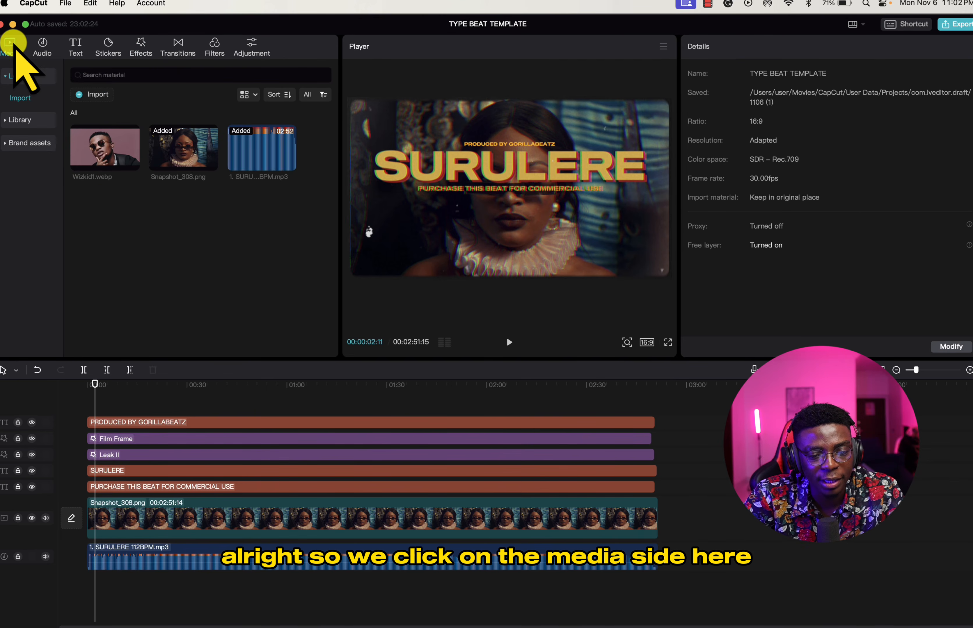
click(50, 608)
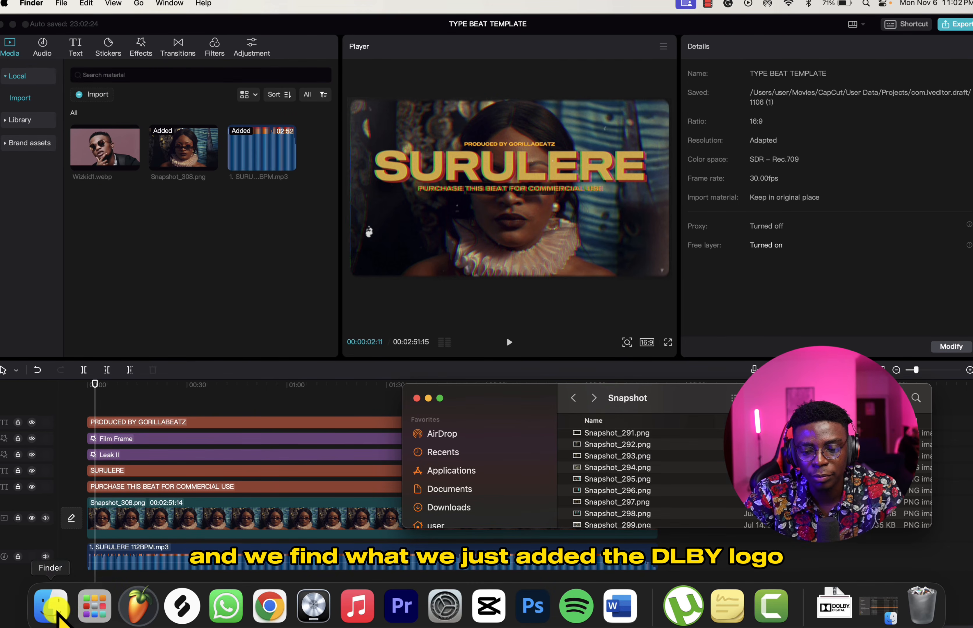
scroll(477, 478, down, 1)
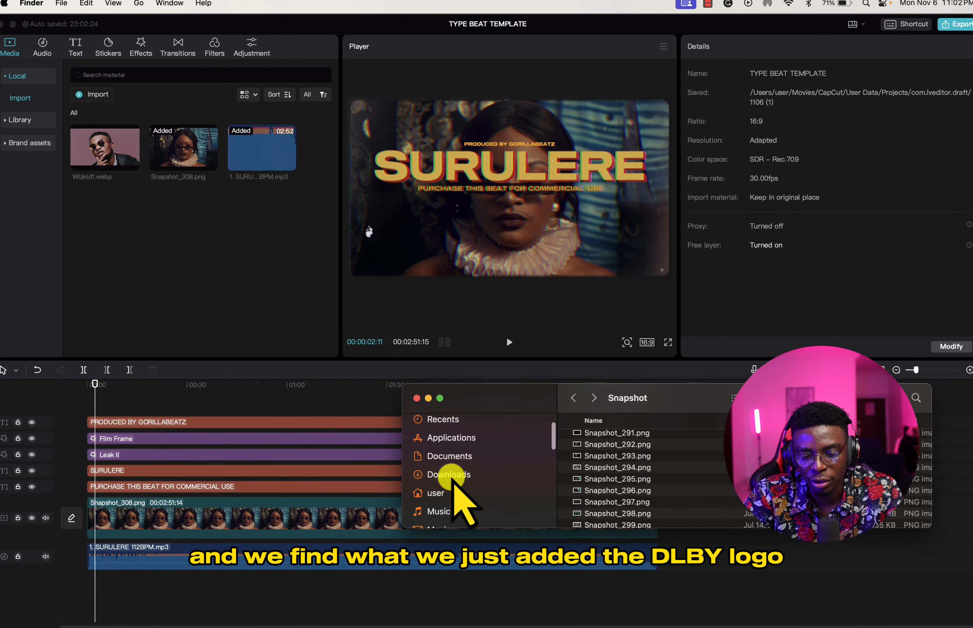
click(452, 474)
click(625, 438)
drag(624, 438, 195, 271)
drag(98, 216, 208, 410)
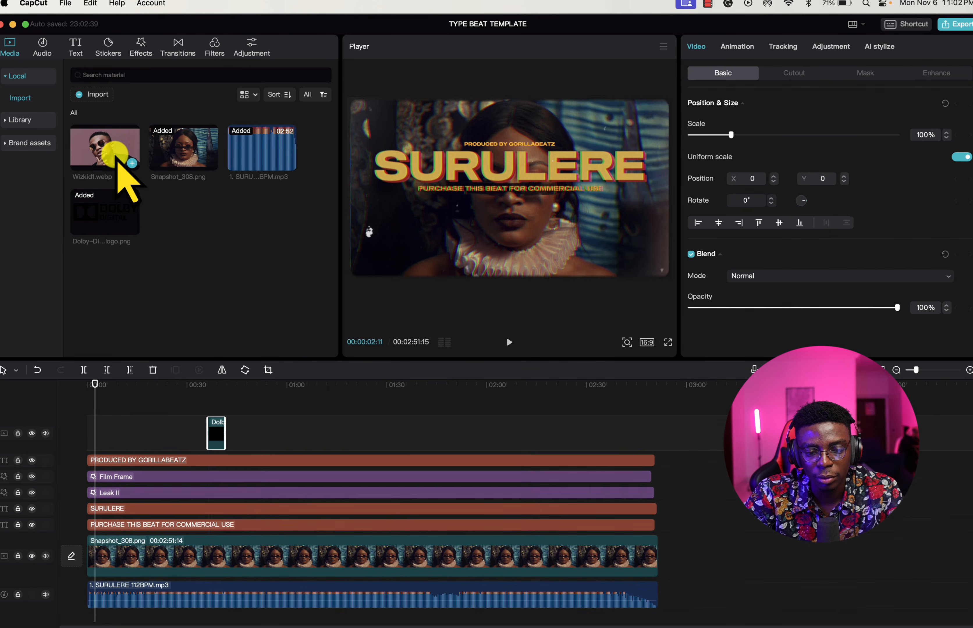
Scale the Dolby Digital logo down to about 11% and place it at the bottom centre of the frame, at about Y -852
click(213, 384)
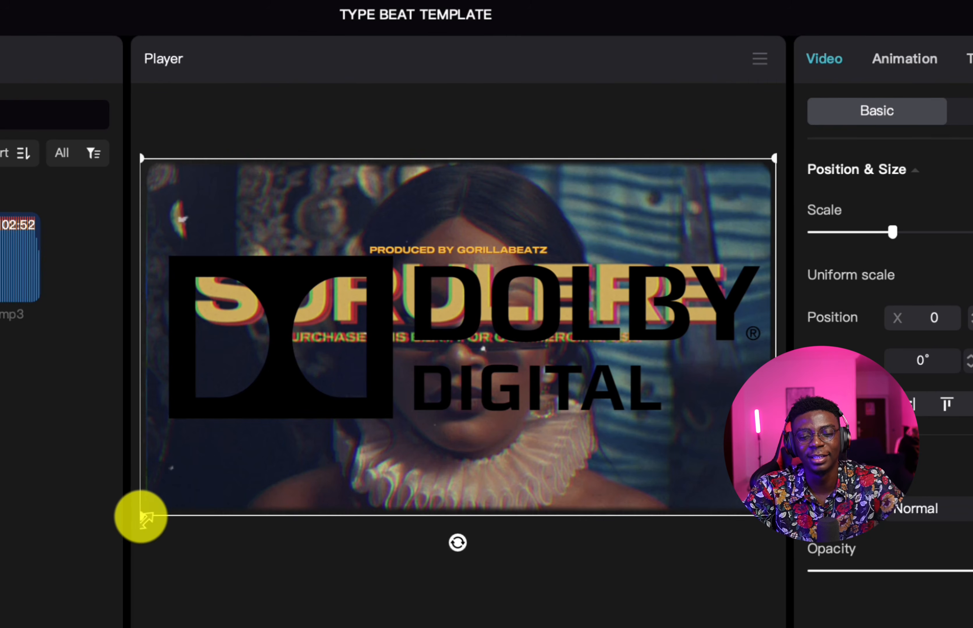
drag(141, 517, 412, 243)
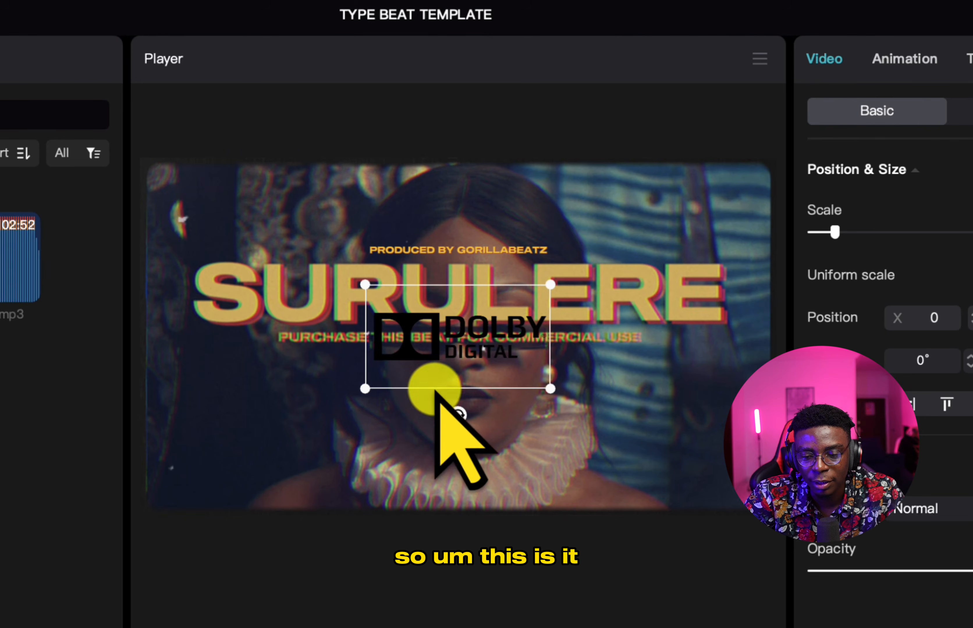
drag(435, 392, 389, 493)
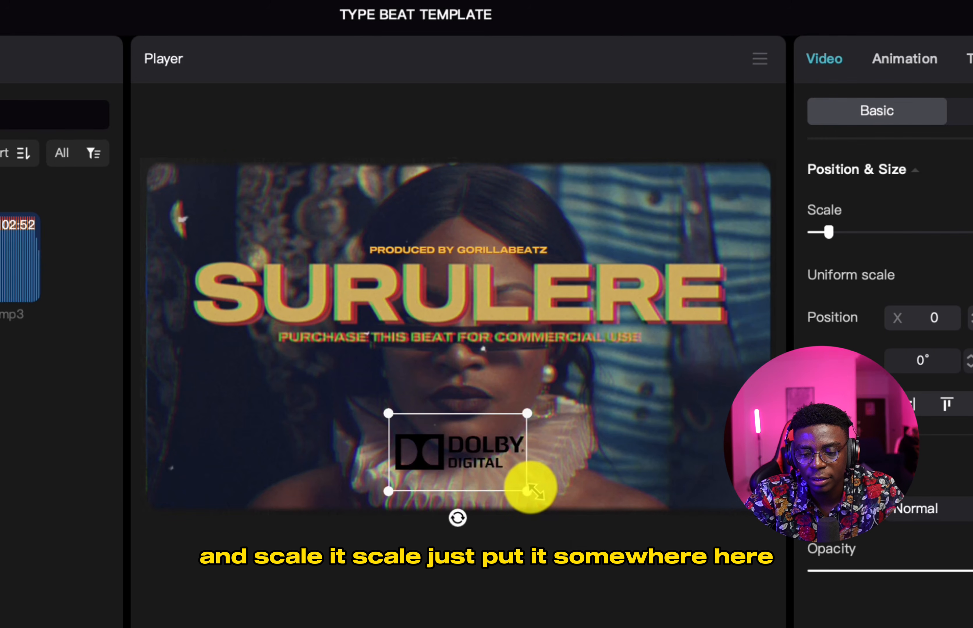
drag(530, 492, 493, 498)
click(448, 589)
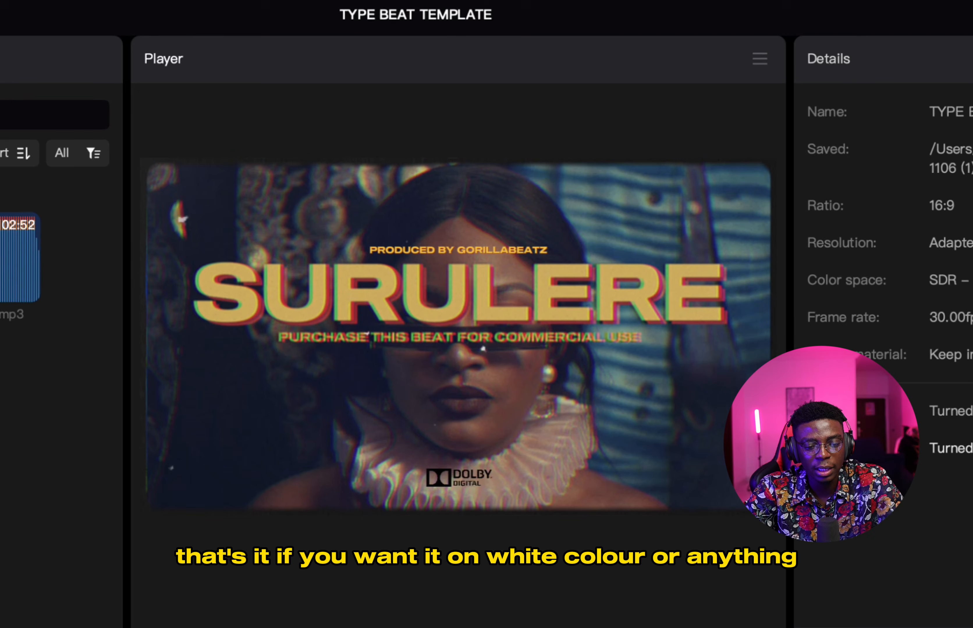
Stretch the Dolby logo clip from the start of the timeline to a length of about 00:02:49:26 and view the frame at 00:00:08:06
click(457, 478)
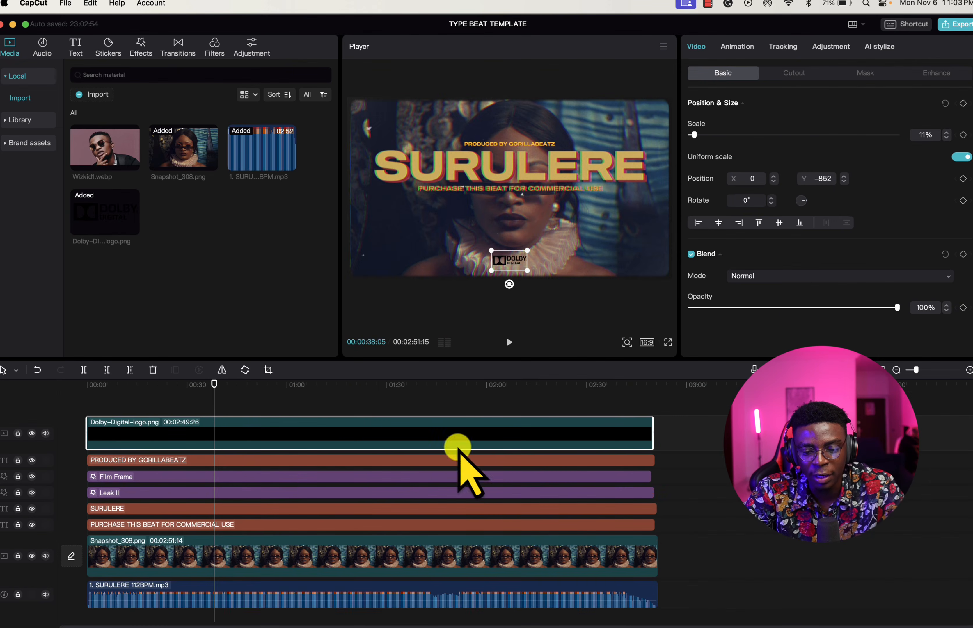
click(321, 408)
click(114, 387)
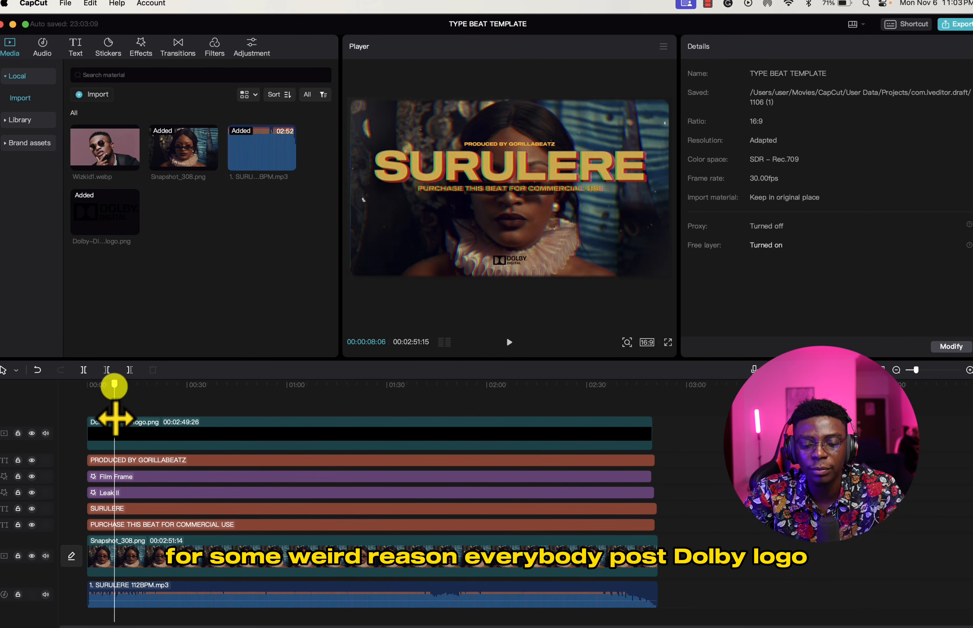
Play the composition from the start of the timeline, then inspect the frame near the end at 00:02:43:29
drag(115, 386, 10, 387)
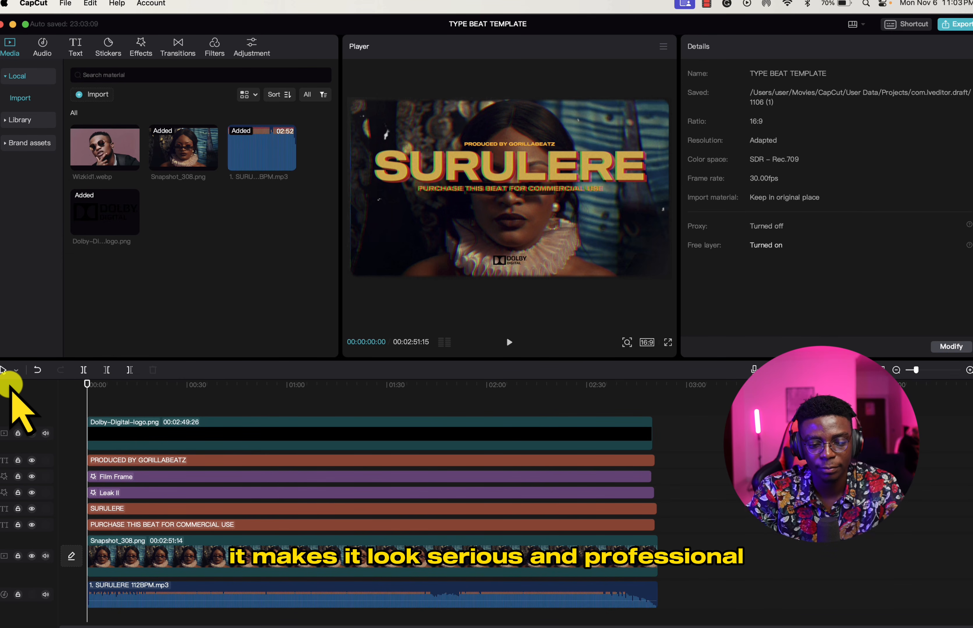
key(space)
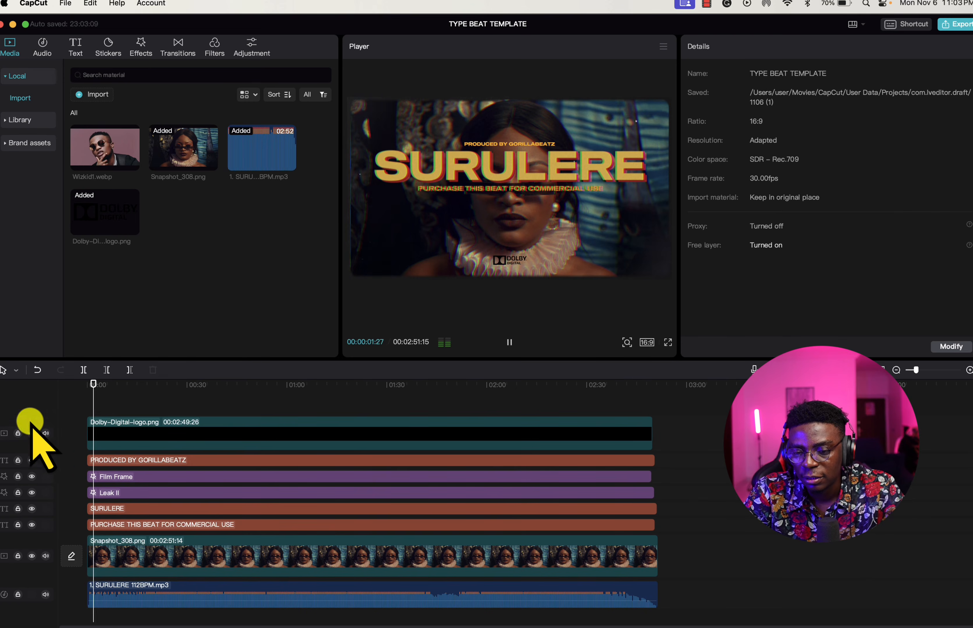
key(space)
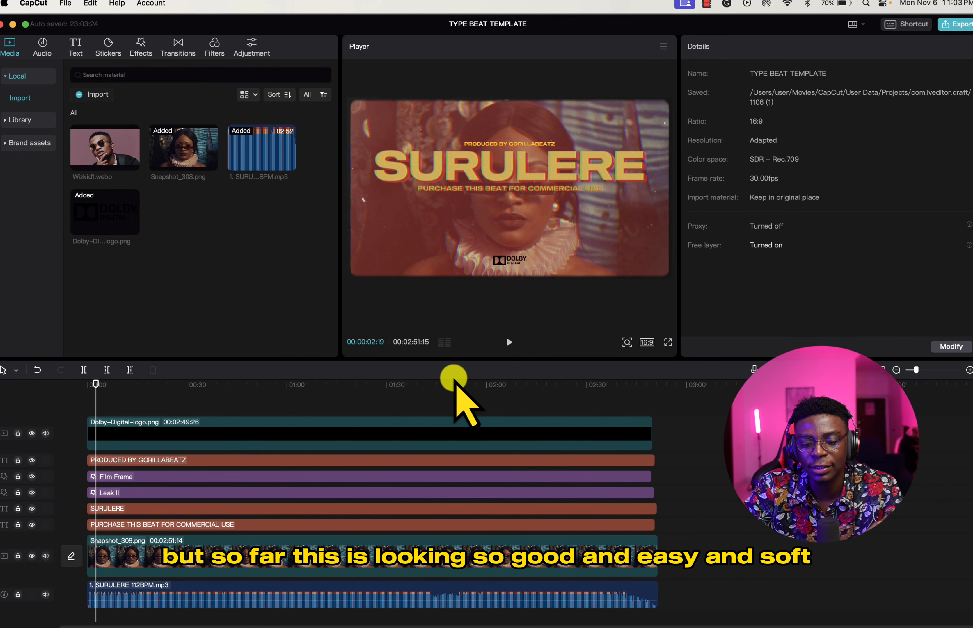
drag(450, 385, 632, 474)
scroll(668, 475, up, 5)
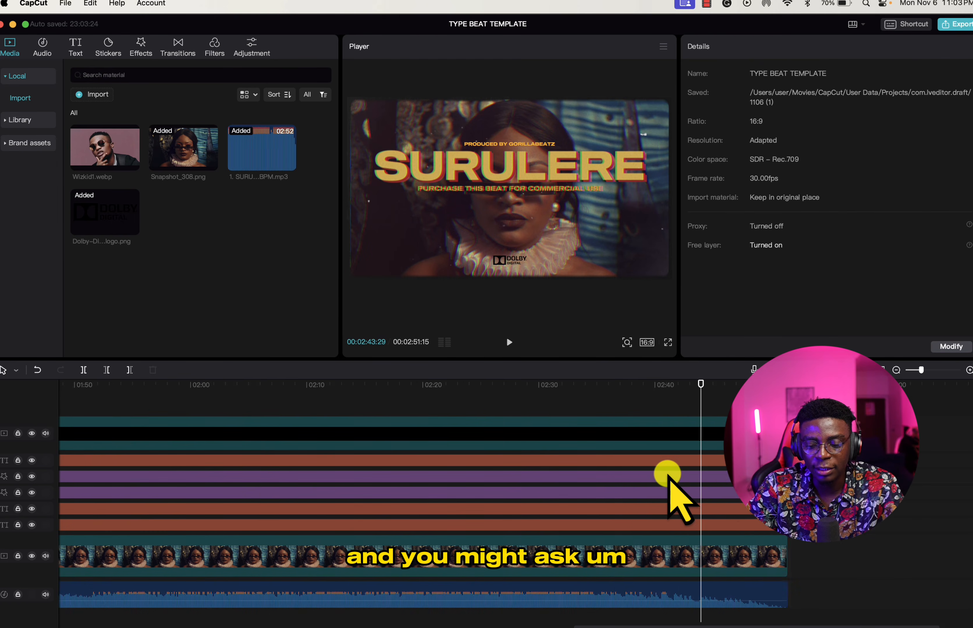
click(497, 550)
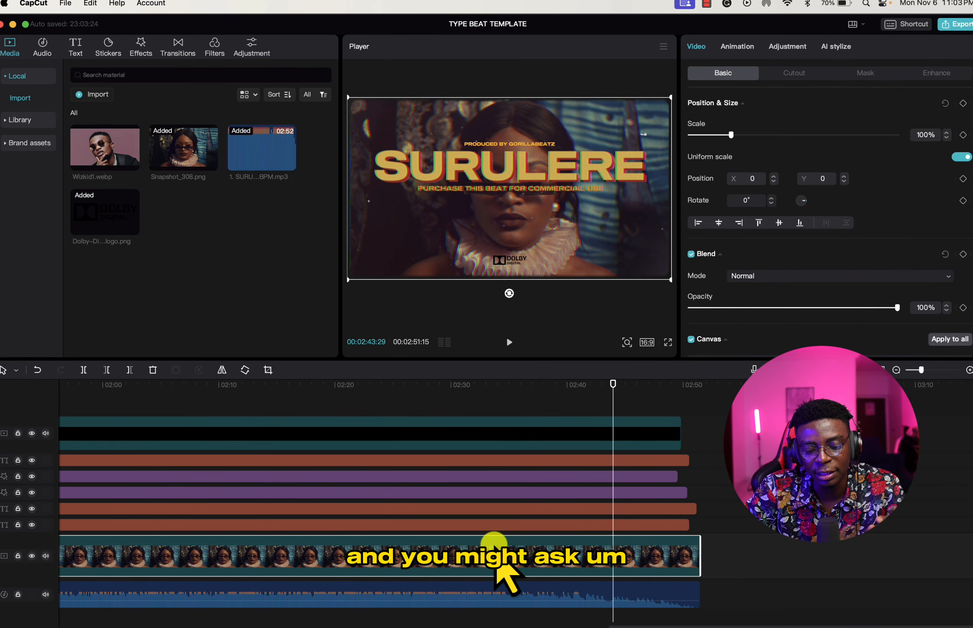
right_click(495, 551)
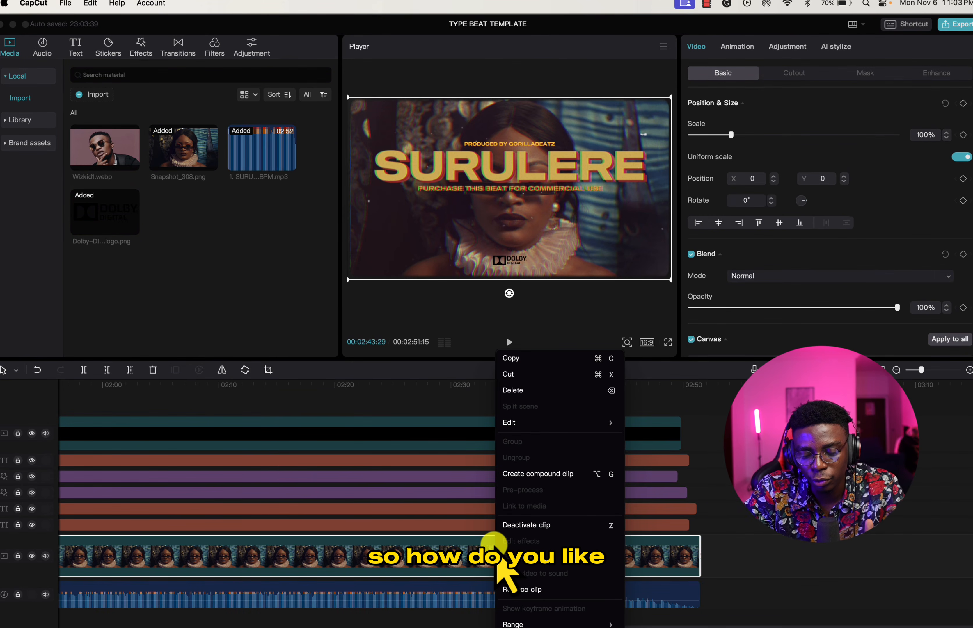
click(838, 538)
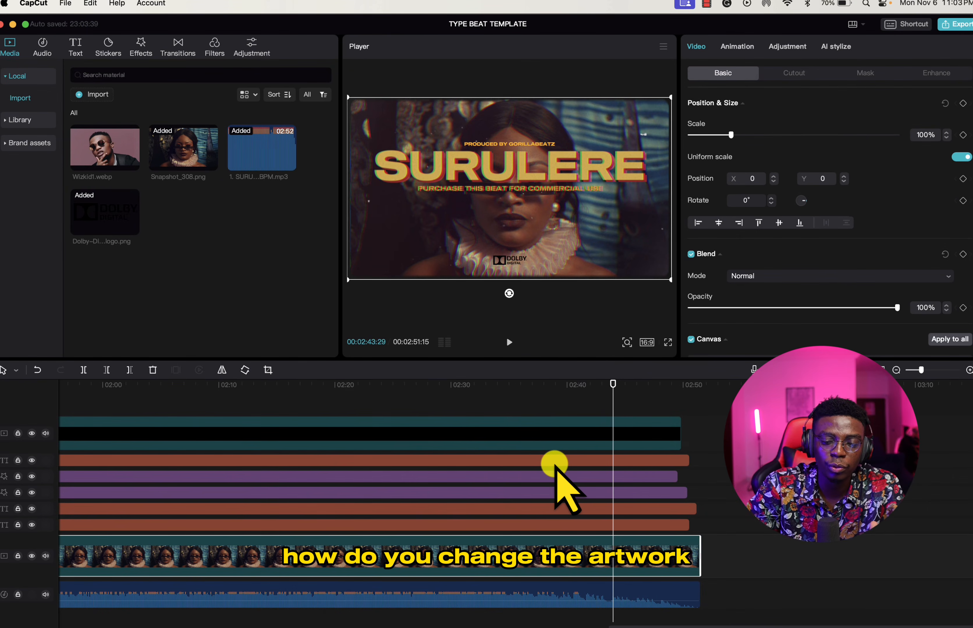
Start replacing the Snapshot_308.png background clip and browse to the THUMBNAILS folder on the SQUAD REALM drive
scroll(555, 465, left, 5)
scroll(555, 465, left, 2)
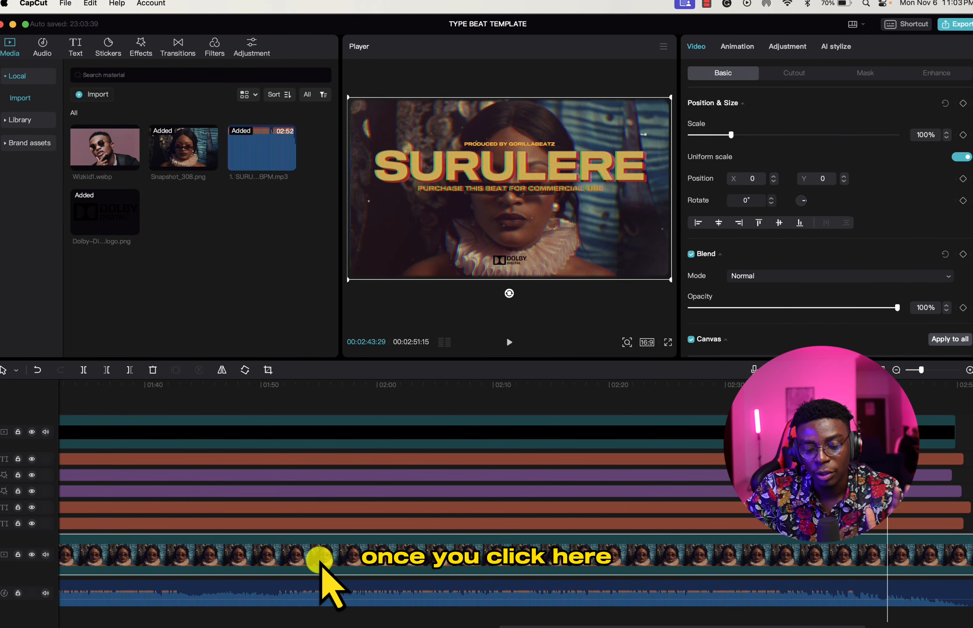
right_click(320, 559)
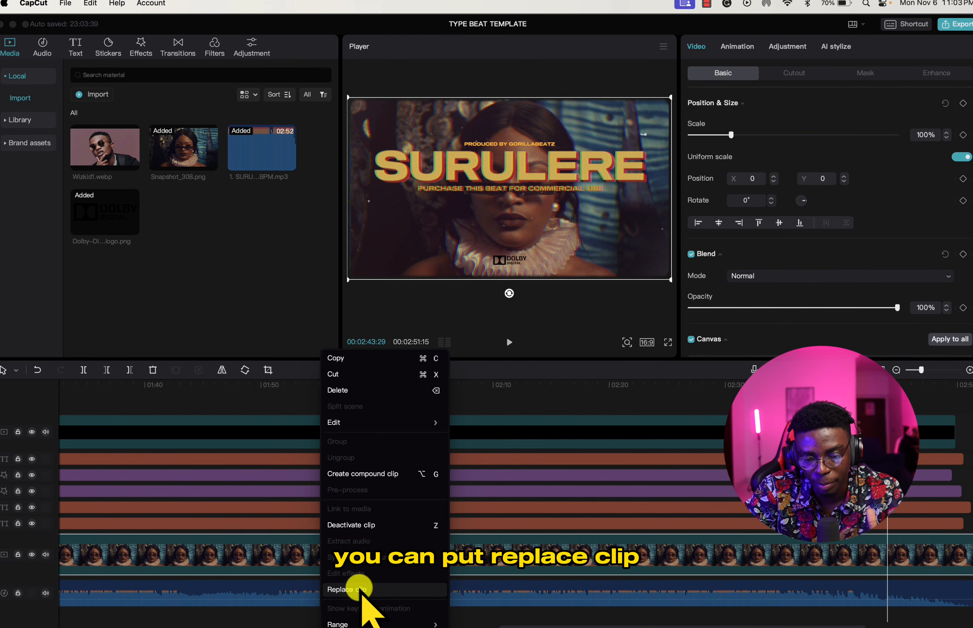
click(357, 590)
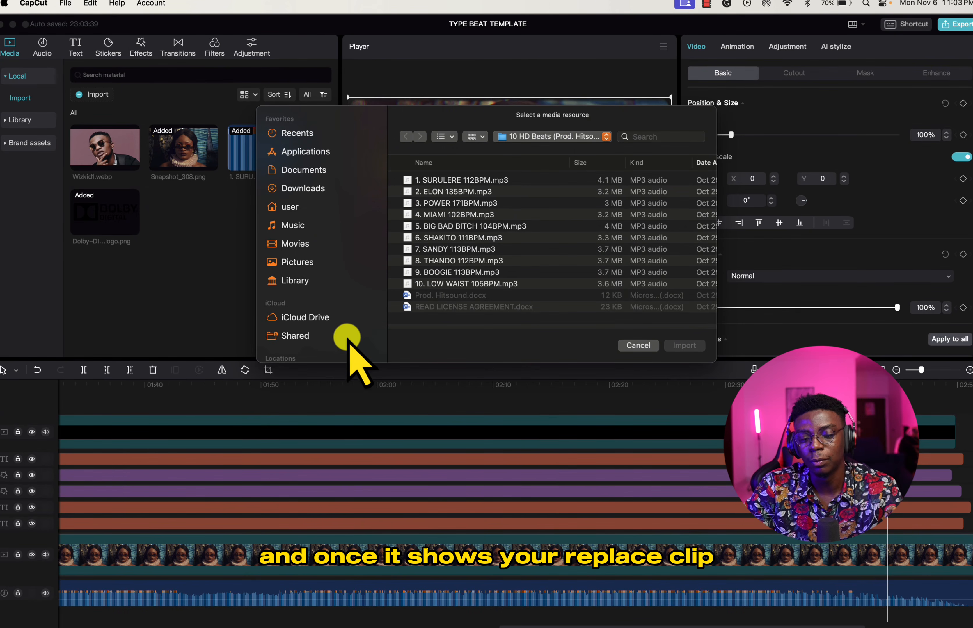
scroll(320, 314, down, 5)
click(327, 234)
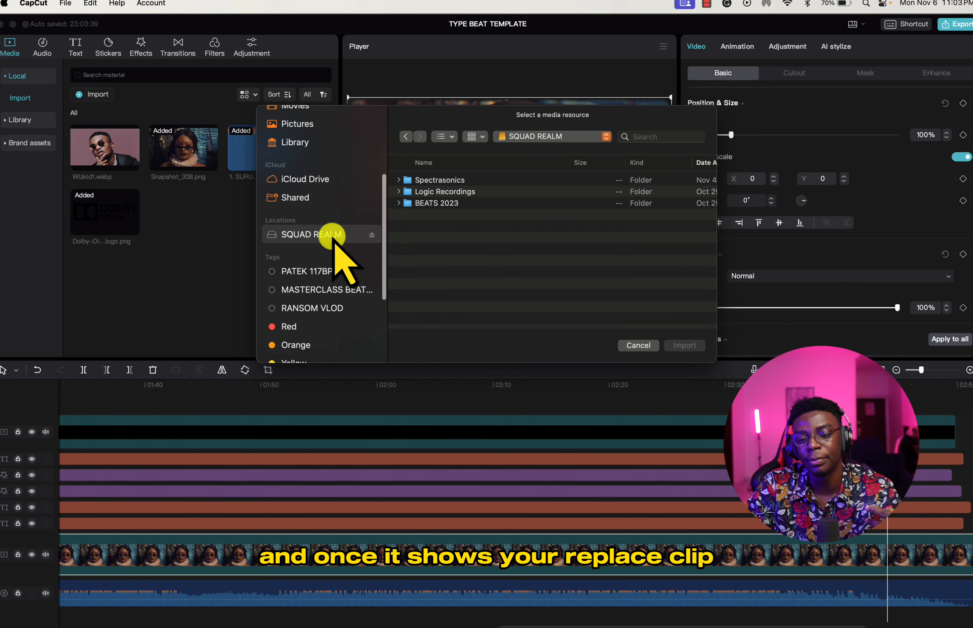
scroll(449, 239, down, 5)
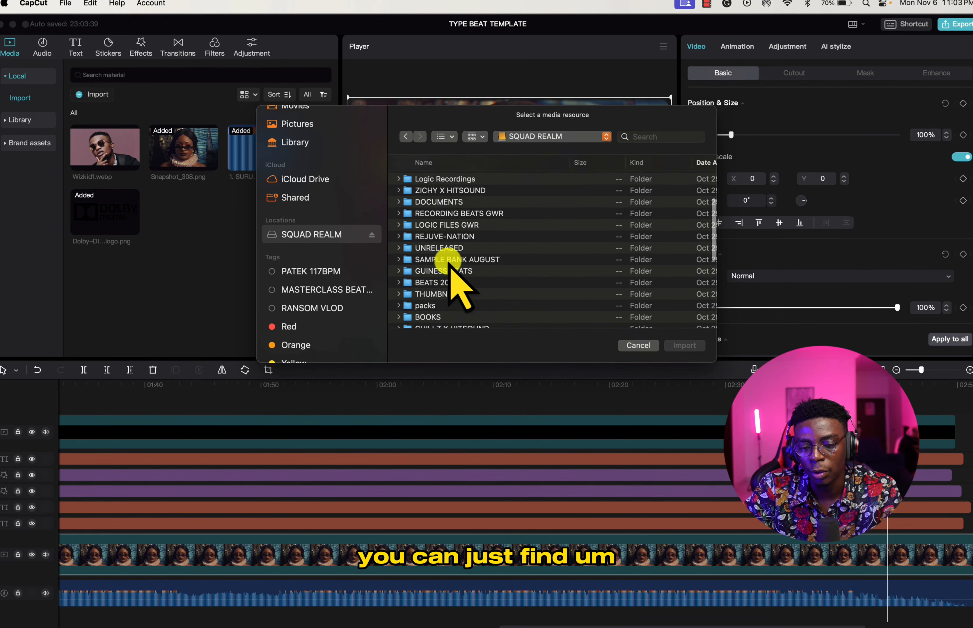
double_click(445, 251)
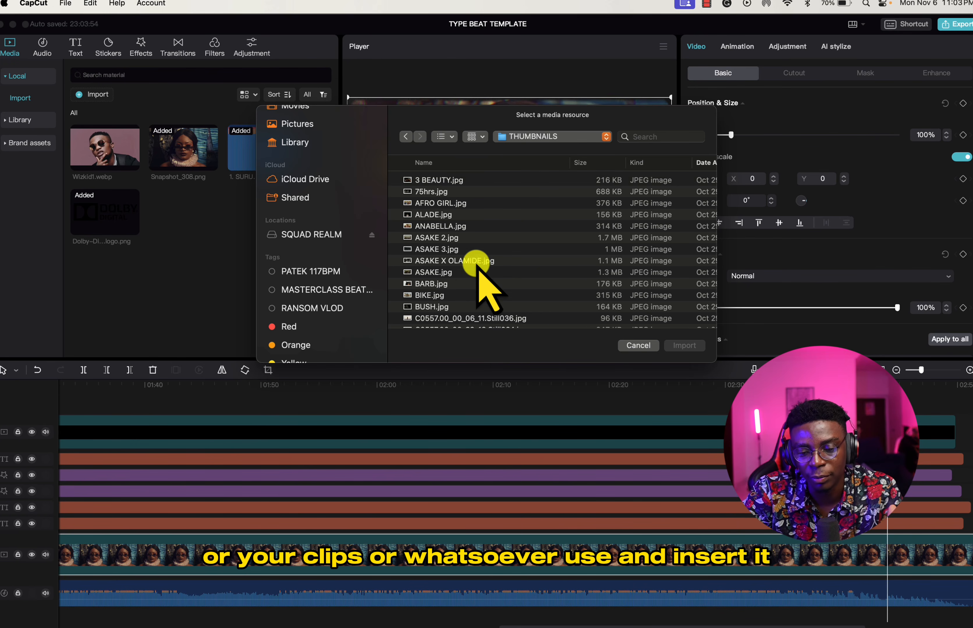
Preview ASAKE 3.jpg and use it as the replacement background clip, keeping the original video effect
scroll(478, 266, down, 2)
click(457, 229)
key(space)
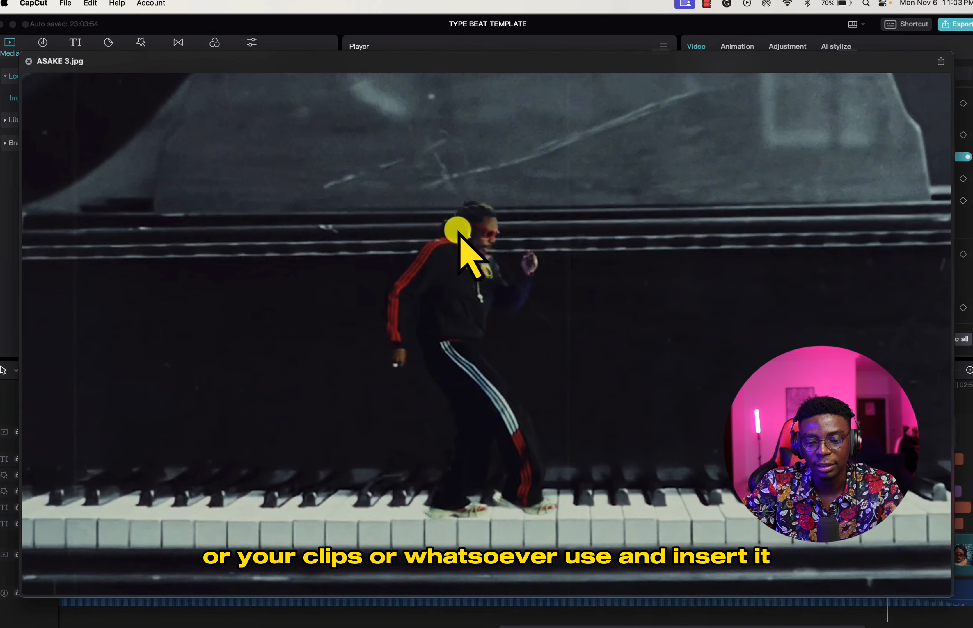
key(space)
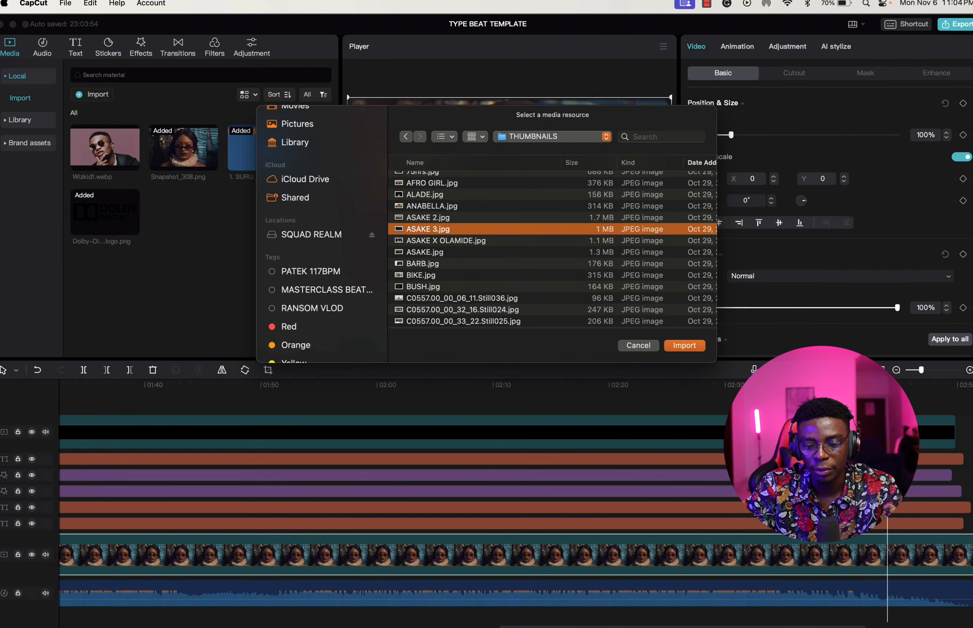
click(687, 344)
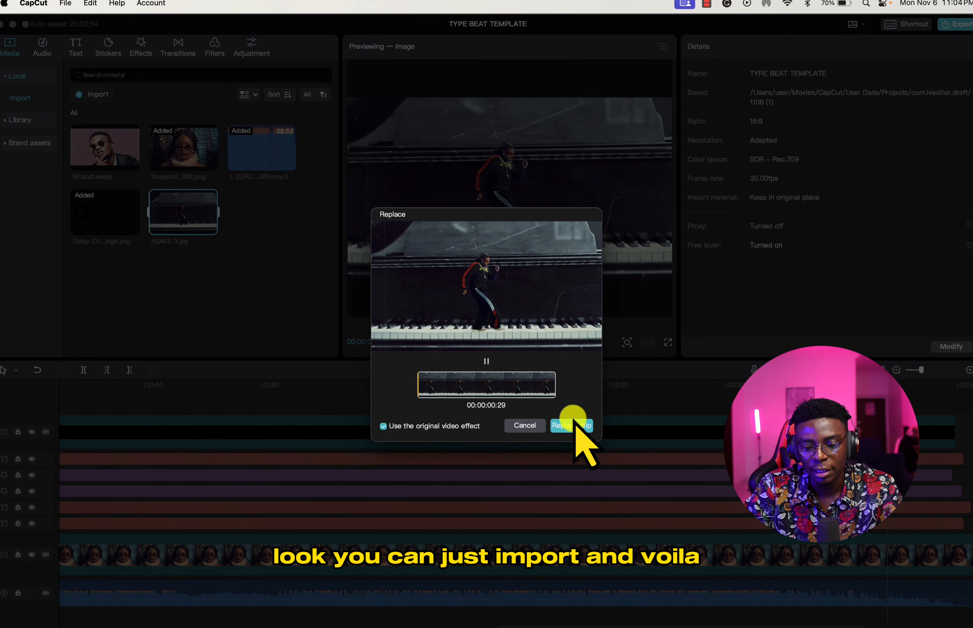
click(572, 426)
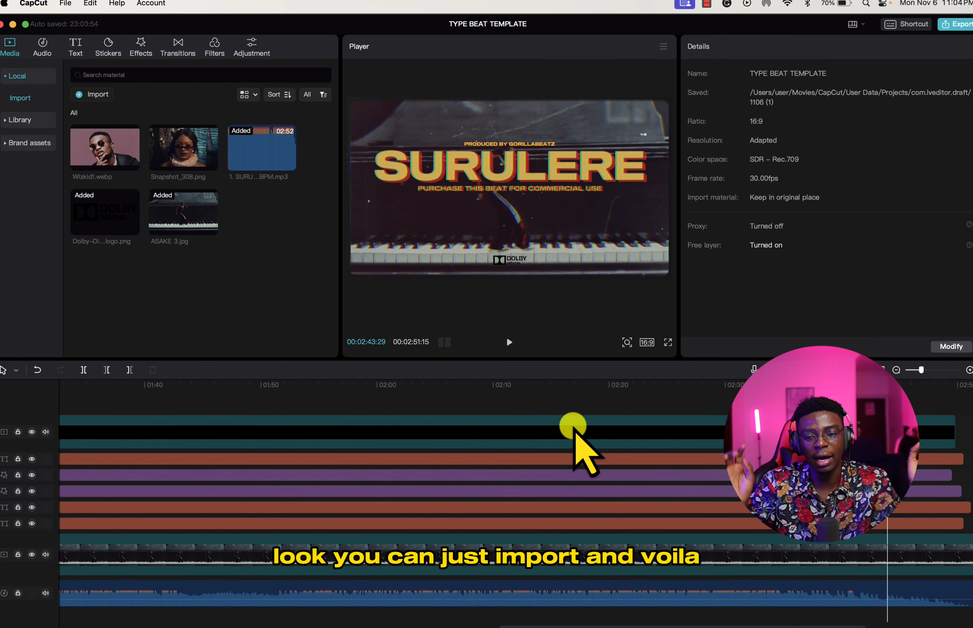
Change the SURULERE title text to BEANS and view the frame at 00:00:20:03
scroll(289, 434, left, 10)
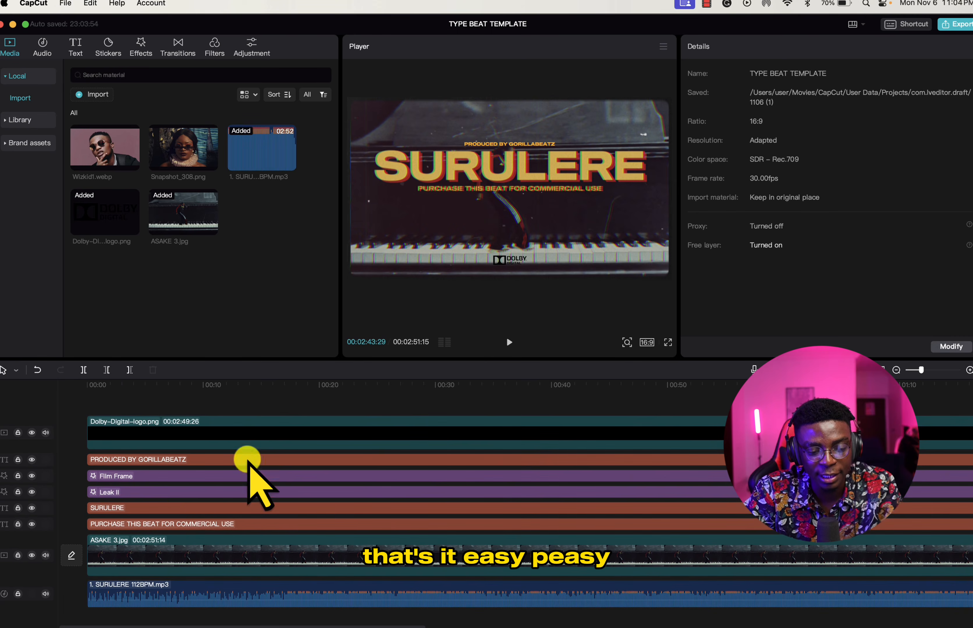
click(189, 507)
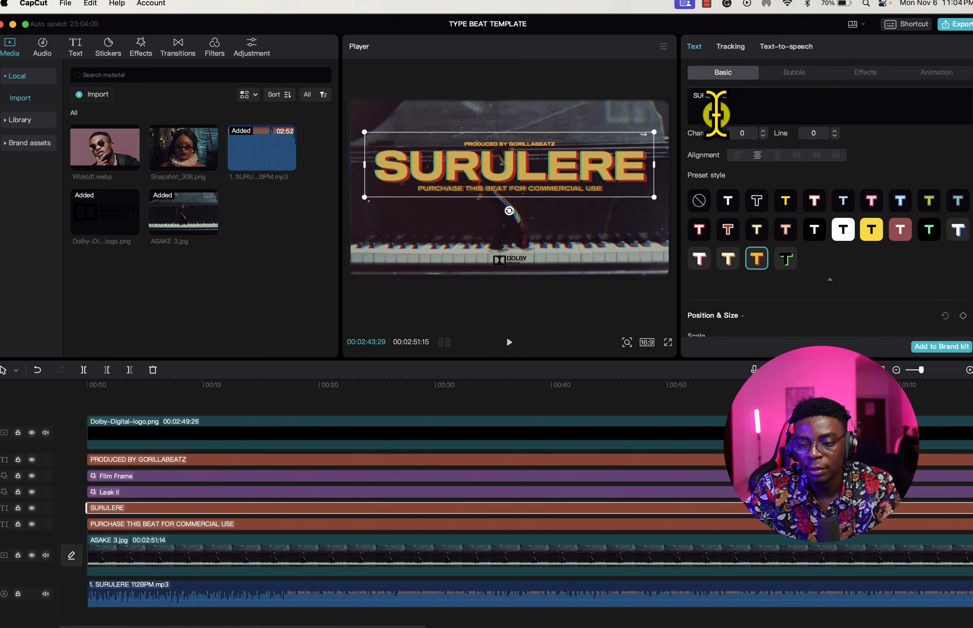
drag(745, 98, 677, 91)
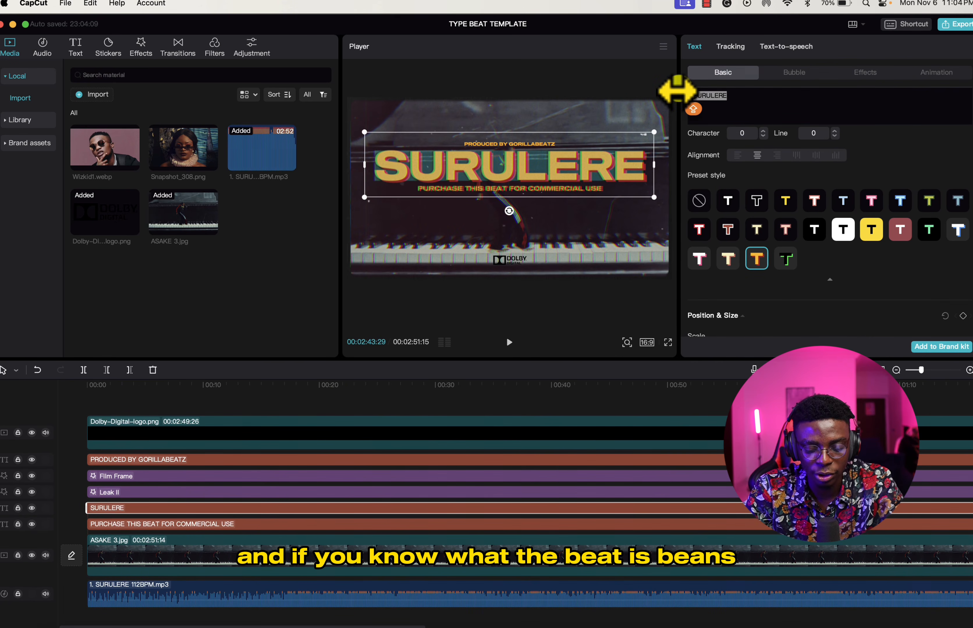
text(BEANS)
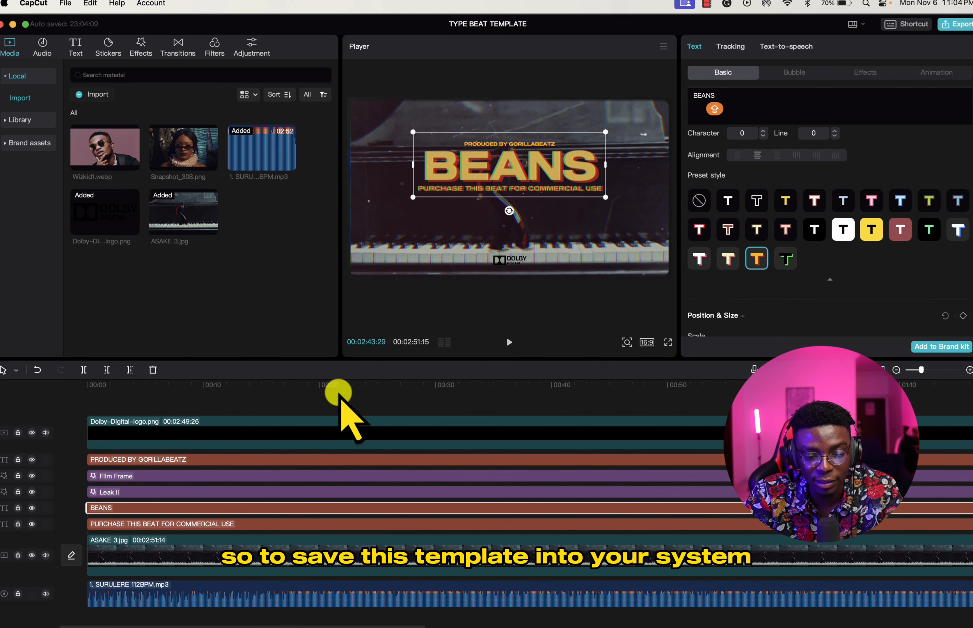
click(321, 403)
scroll(320, 402, down, 3)
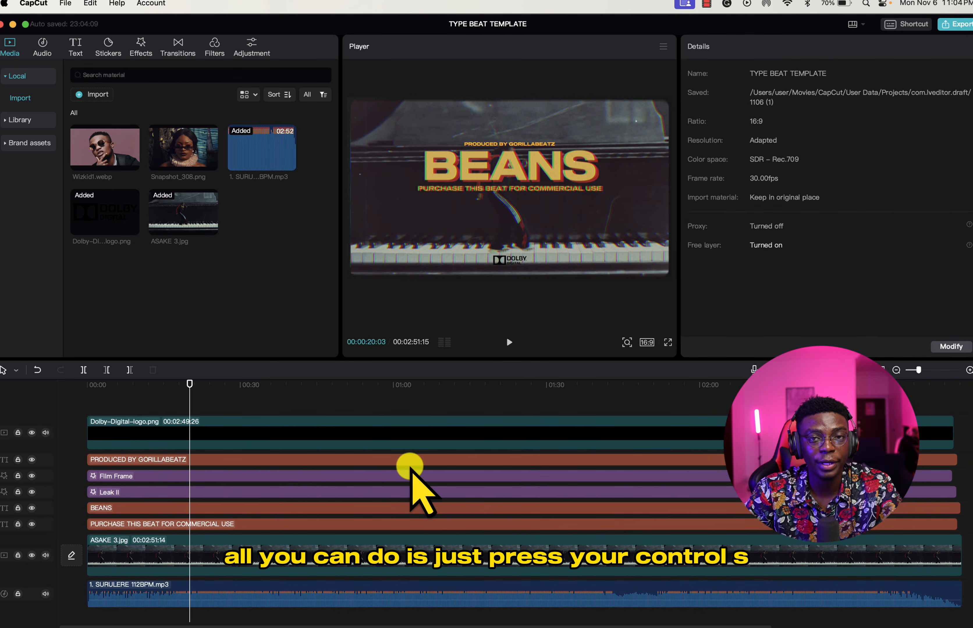